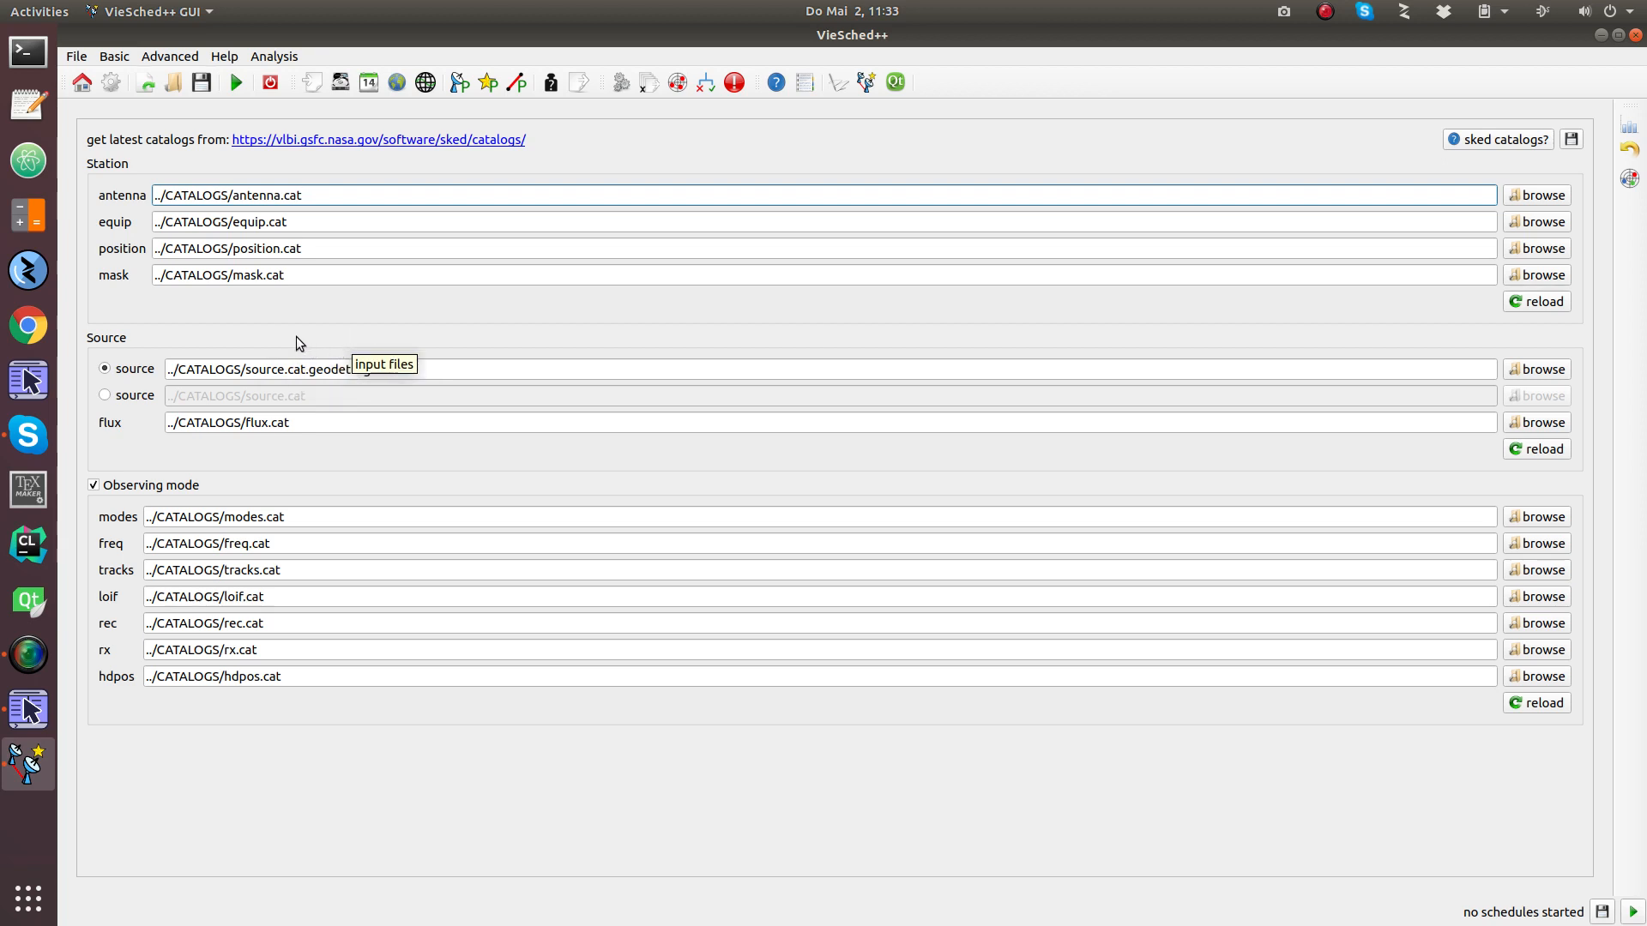
Set the observing mode to the sked catalog mode 256-16(R1-R4)
{"action": "left_click", "coordinate": [341, 83]}
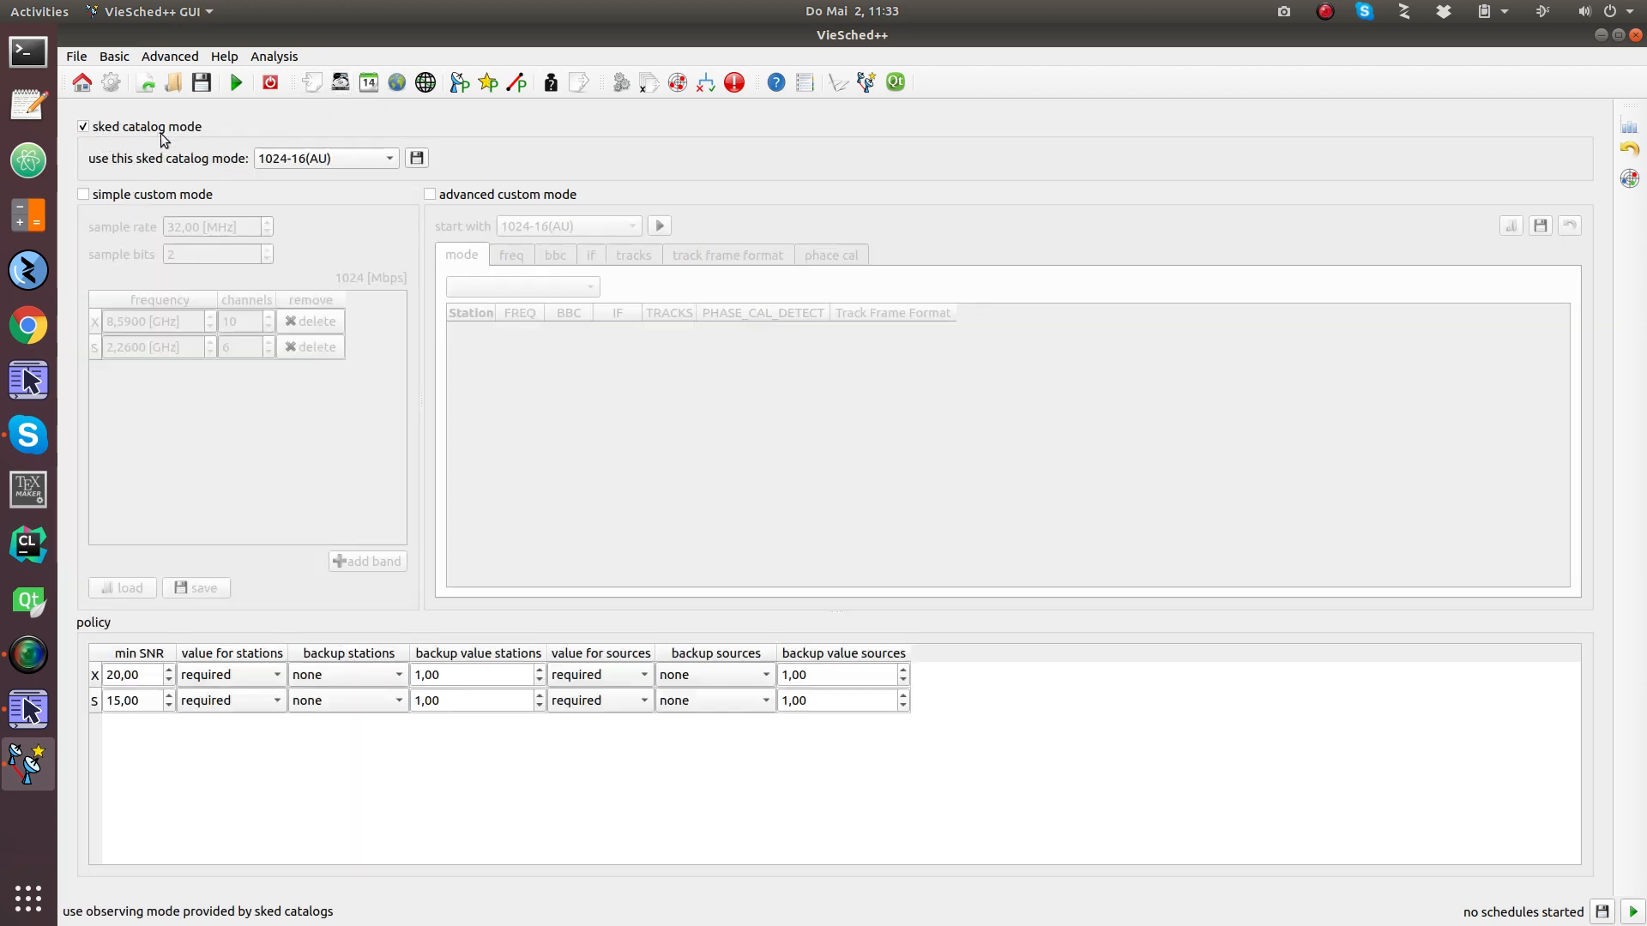
{"action": "left_click", "coordinate": [343, 158]}
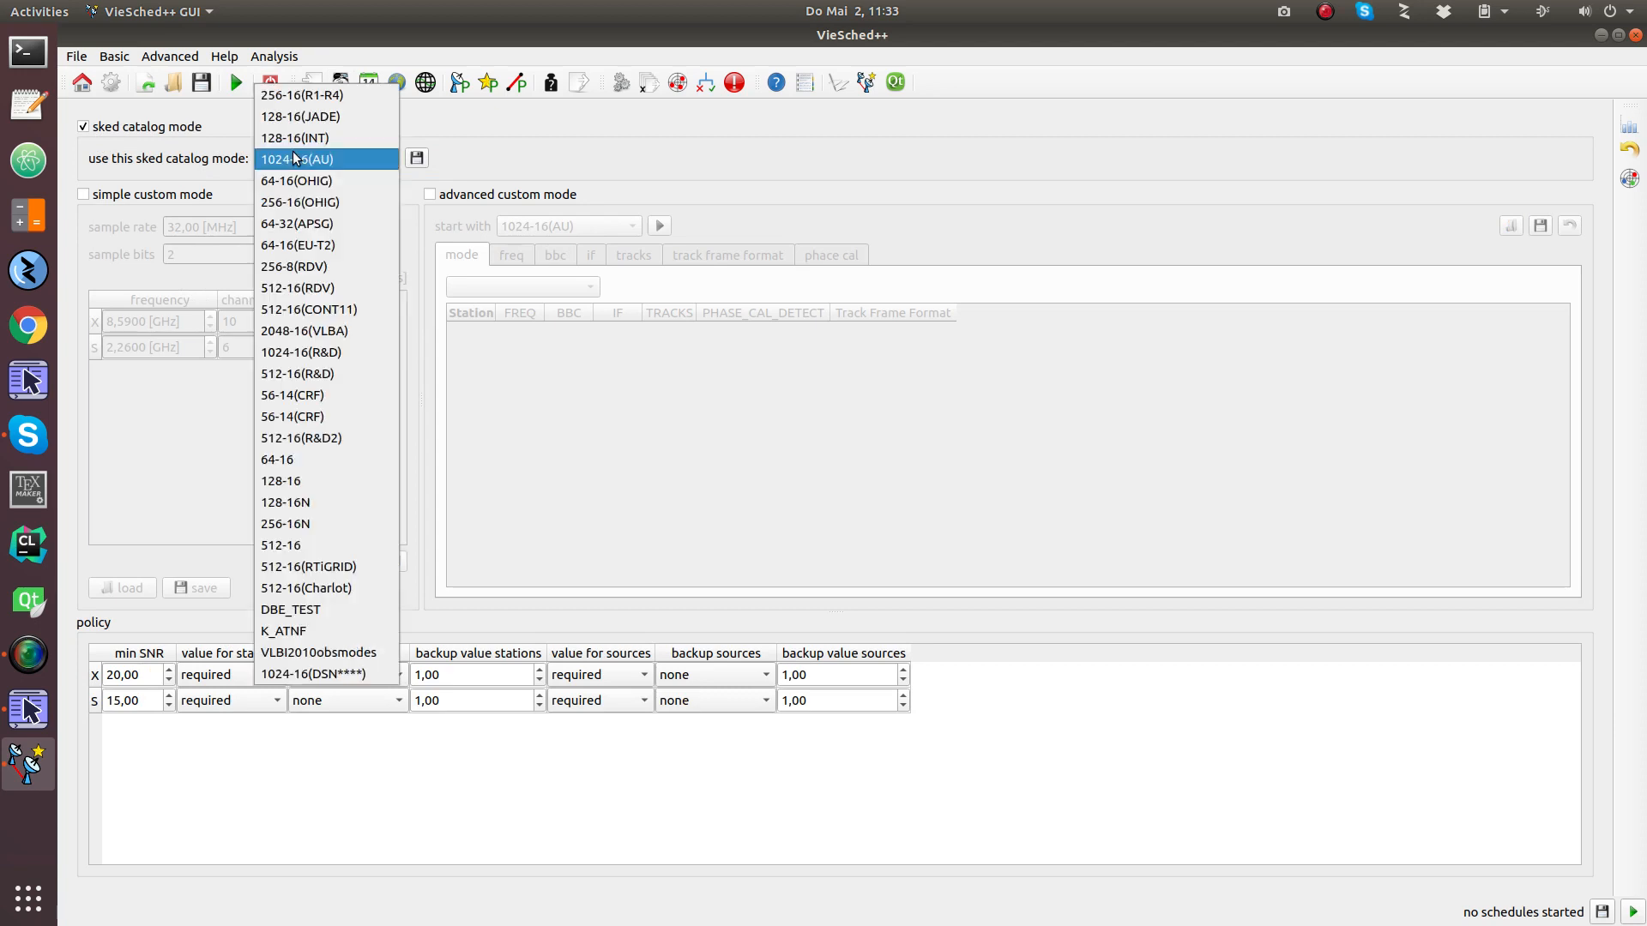
{"action": "left_click", "coordinate": [336, 100]}
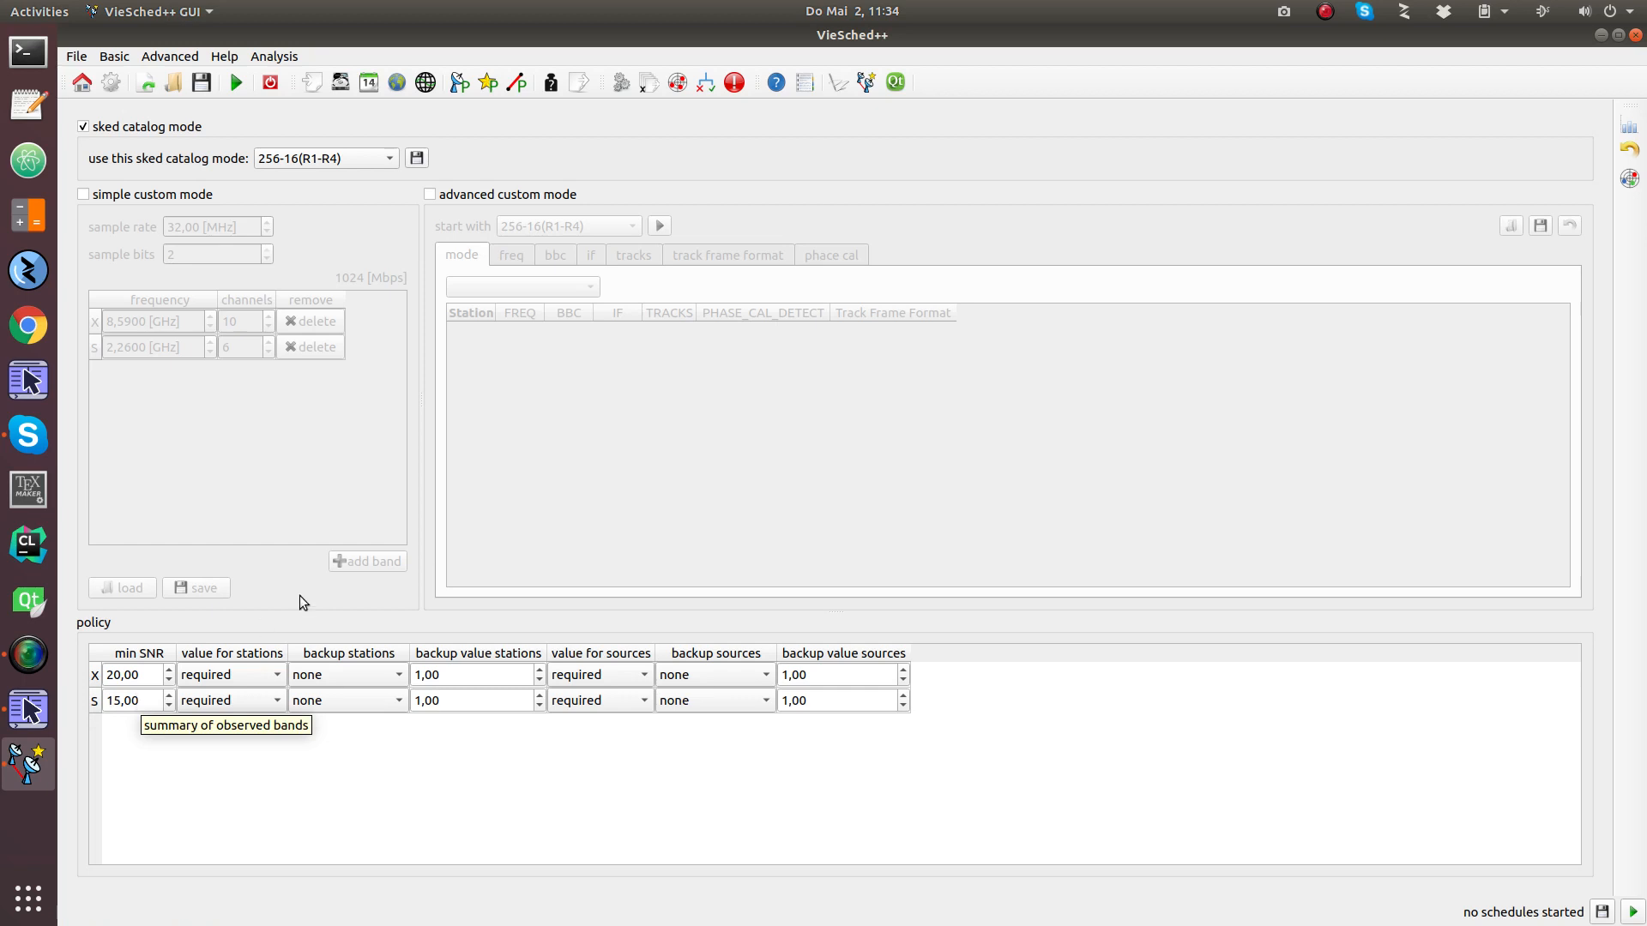
From the general session setup, open the IVS master website and copy the IVS-R1875 entry from the 2019 24-hour legacy S/X schedule
{"action": "left_click", "coordinate": [368, 83]}
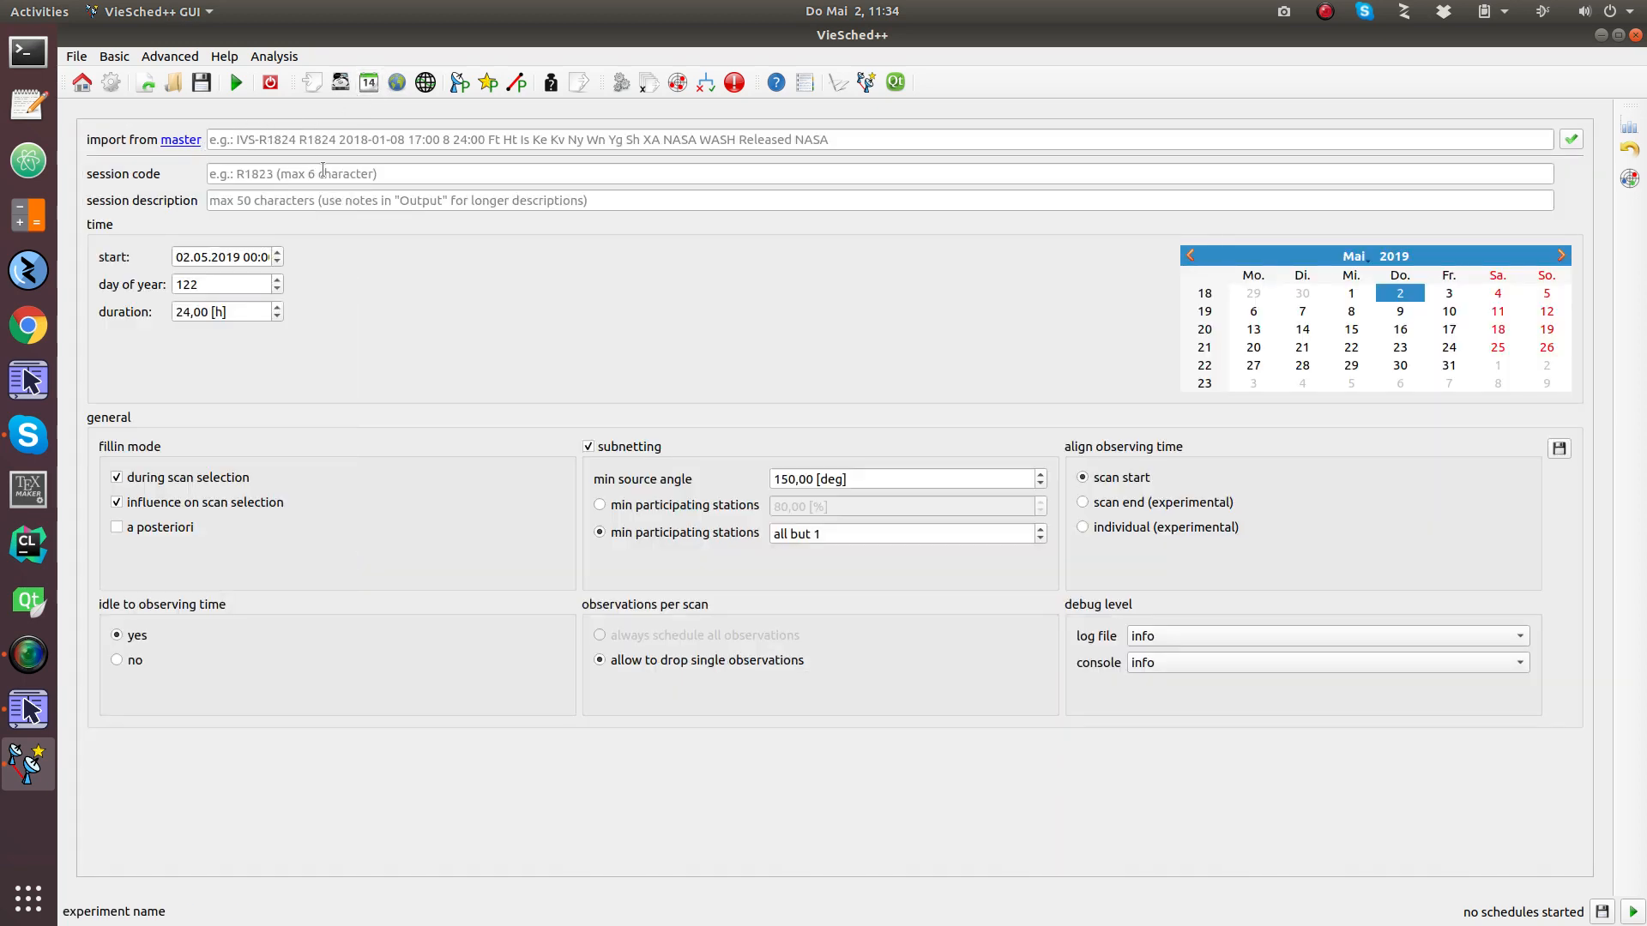
{"action": "left_click", "coordinate": [184, 143]}
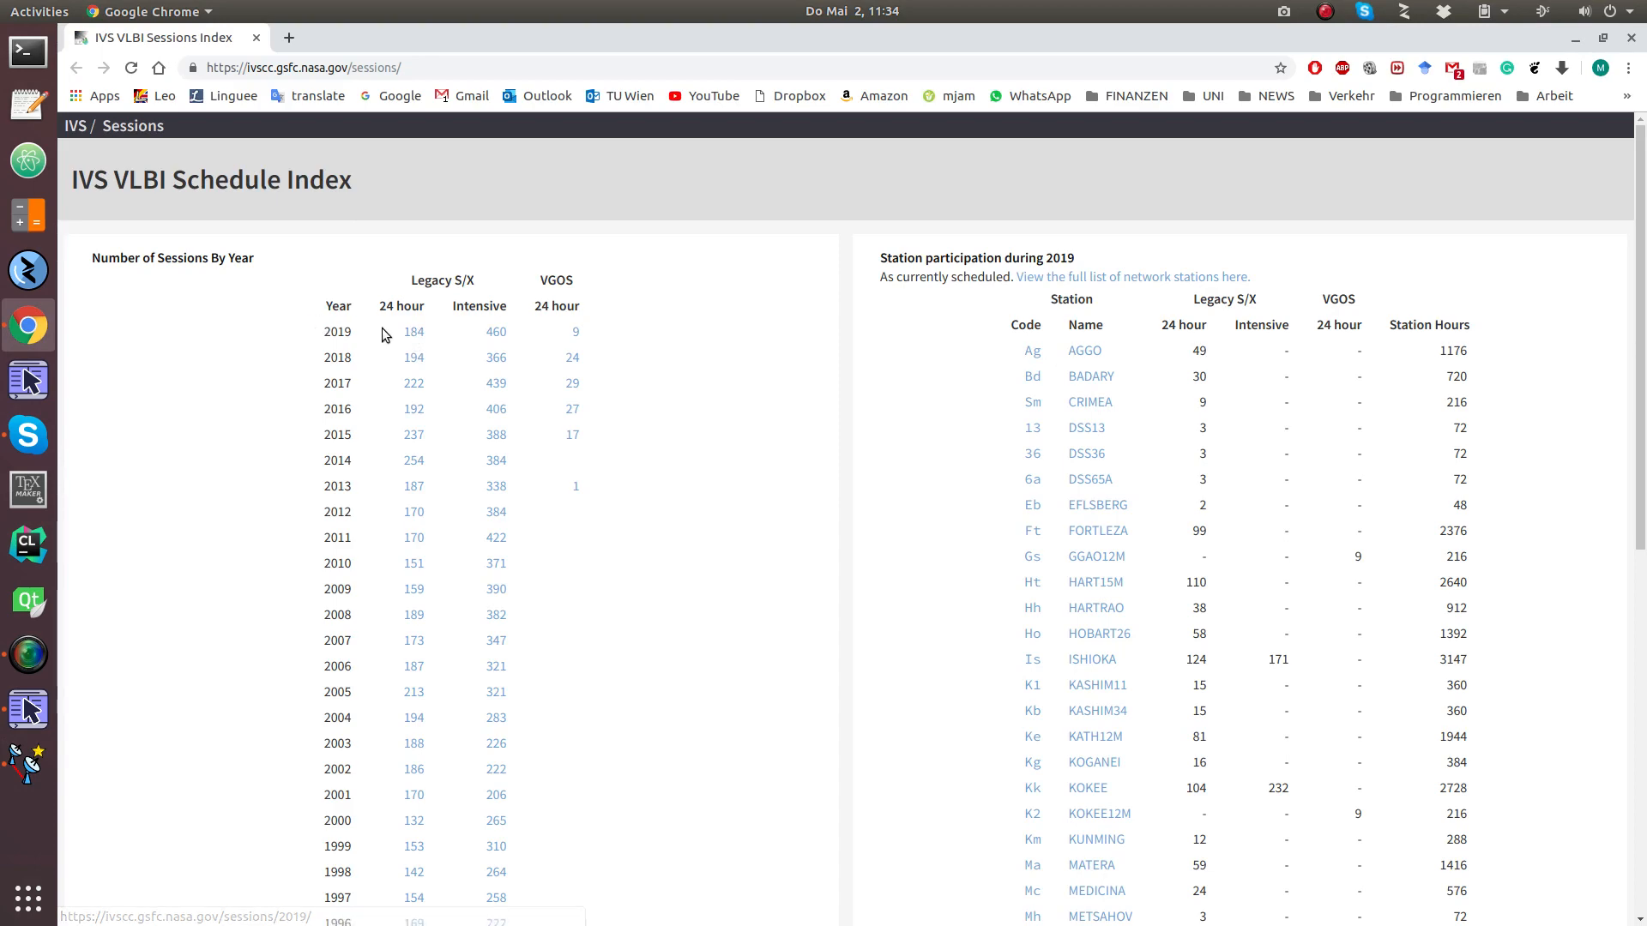
{"action": "left_click", "coordinate": [415, 335]}
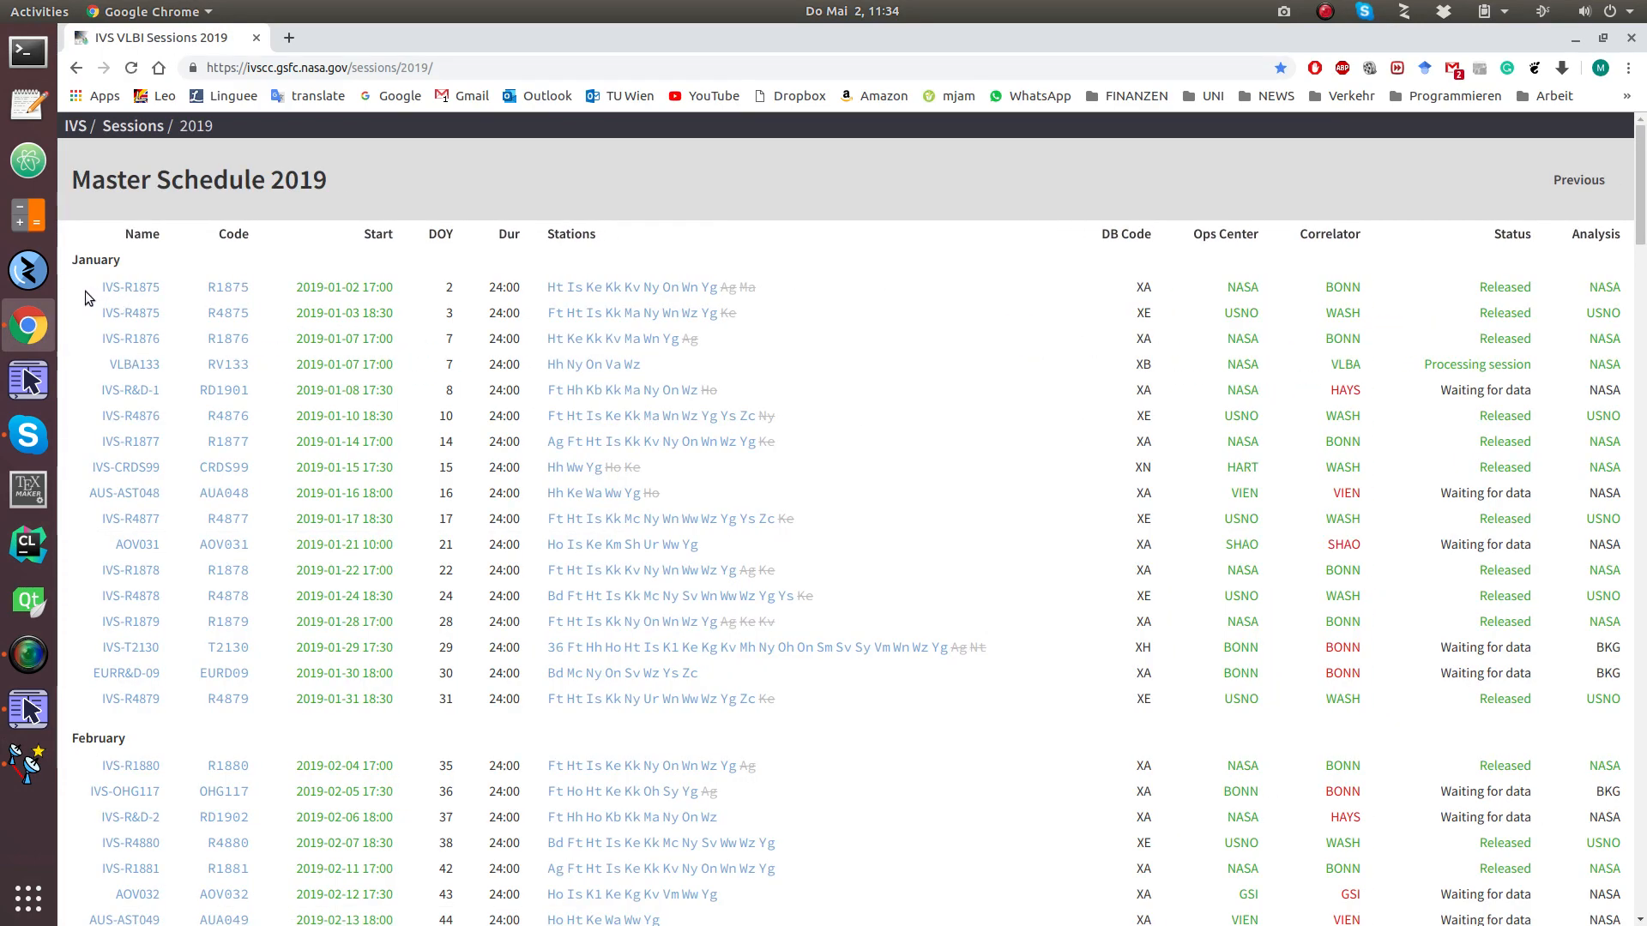
{"action": "left_click_drag", "start_coordinate": [85, 290], "coordinate": [1461, 285]}
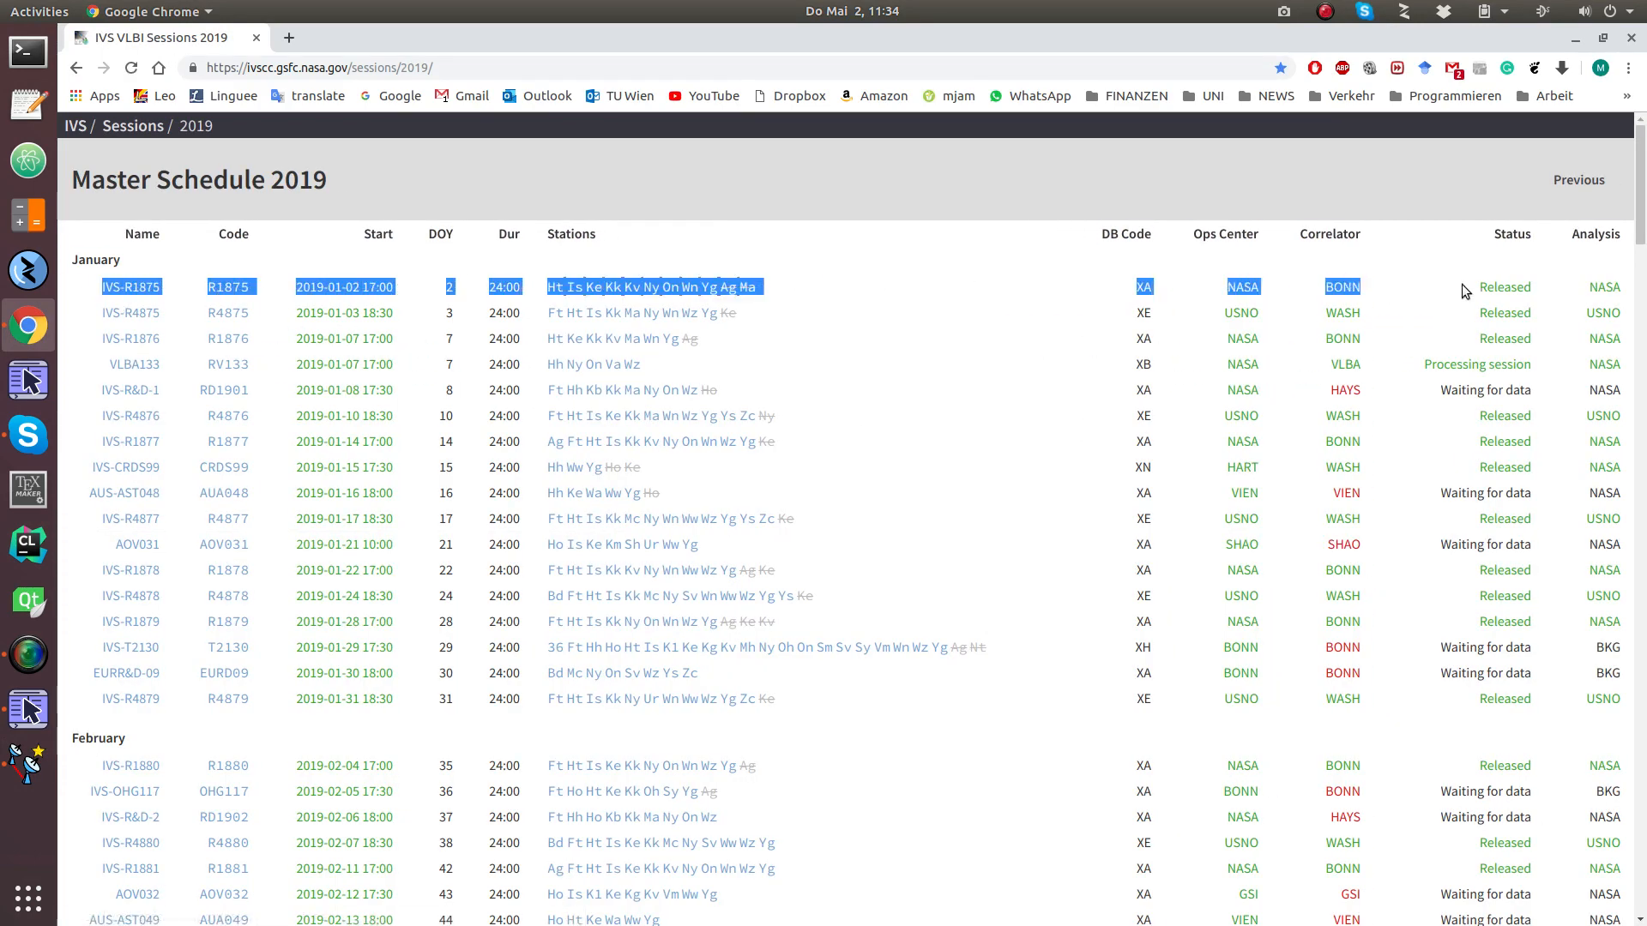
{"action": "right_click", "coordinate": [1343, 292]}
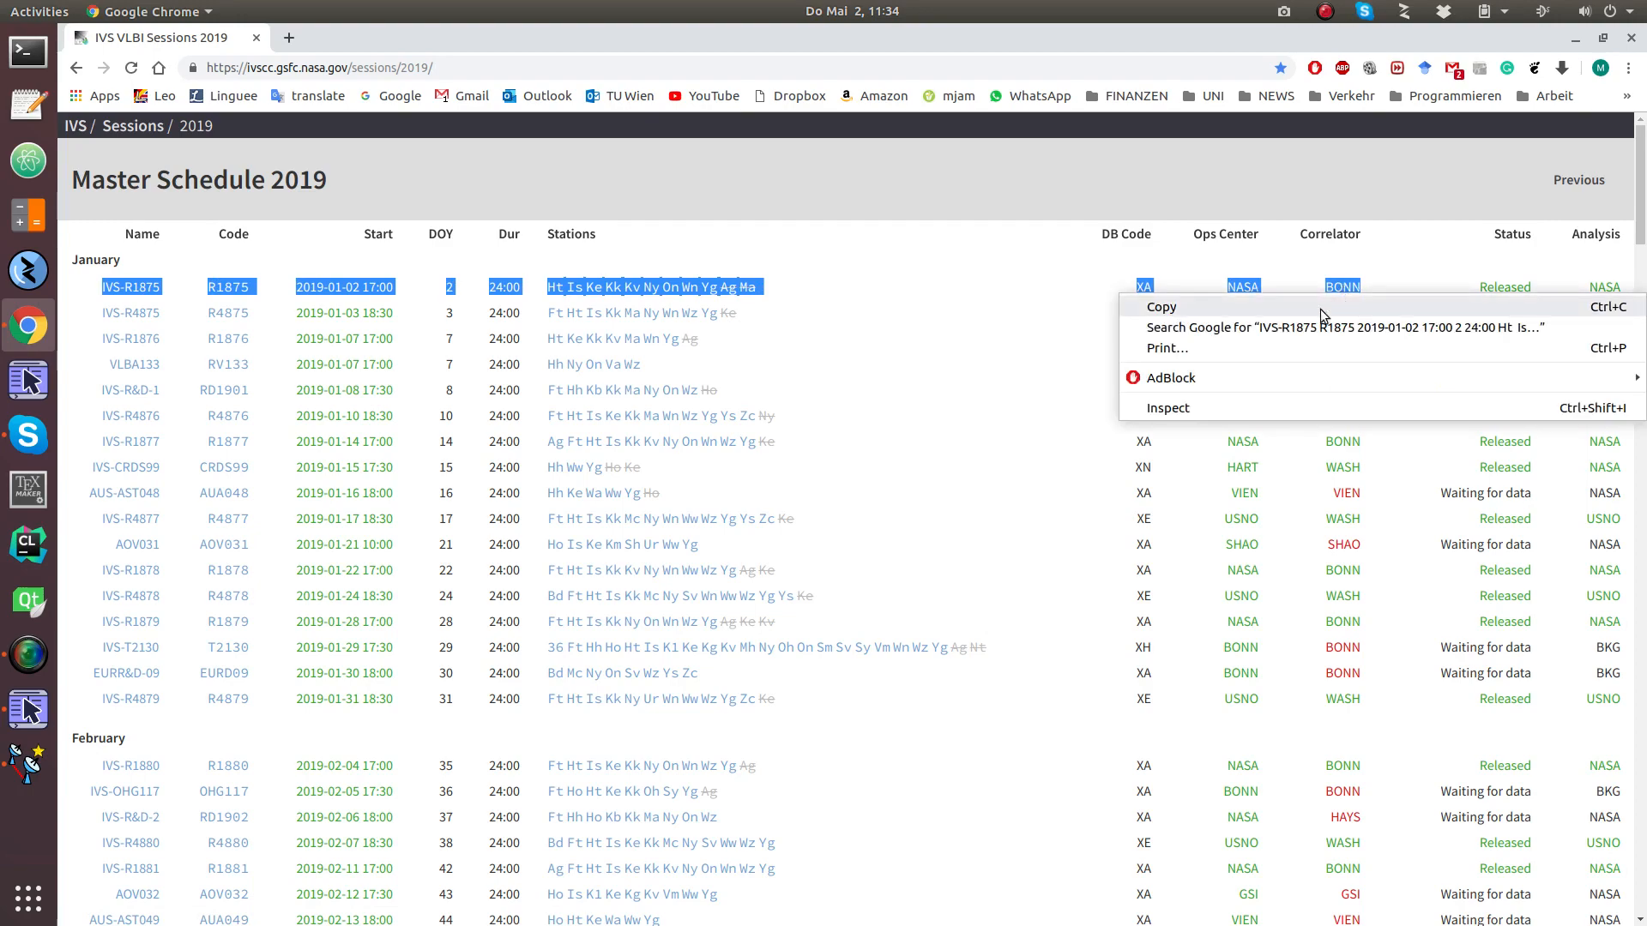
{"action": "left_click", "coordinate": [1325, 309]}
Return to VieSched++ and import the copied IVS-R1875 master entry into the session settings
{"action": "left_click", "coordinate": [1576, 38]}
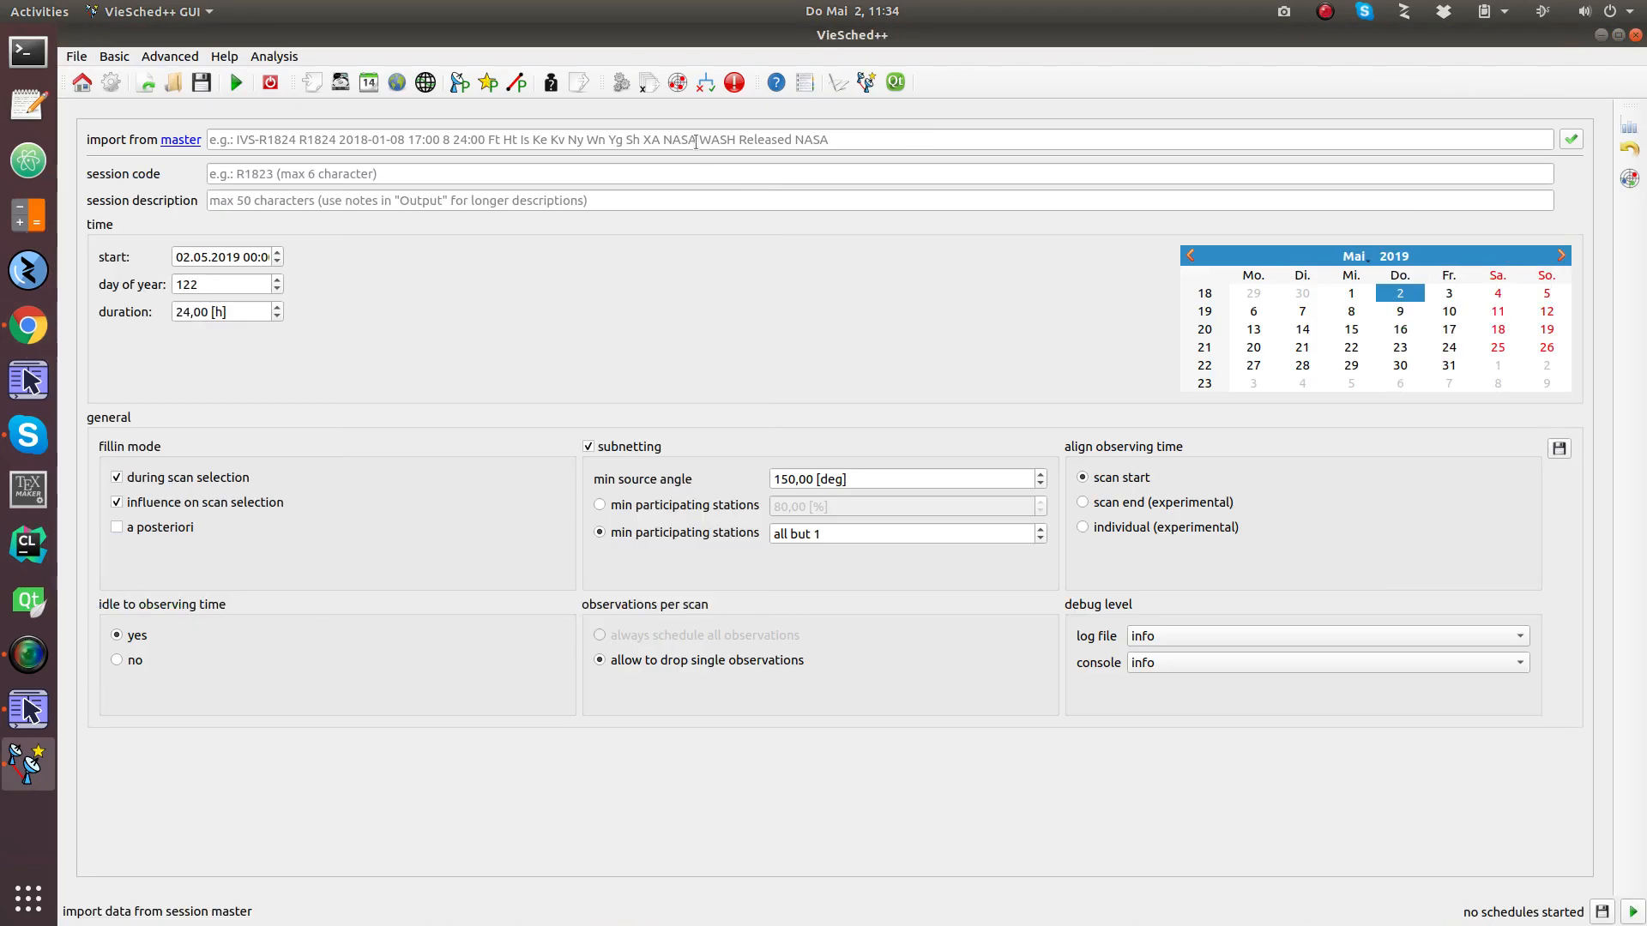
{"action": "right_click", "coordinate": [695, 139]}
{"action": "left_click", "coordinate": [747, 237]}
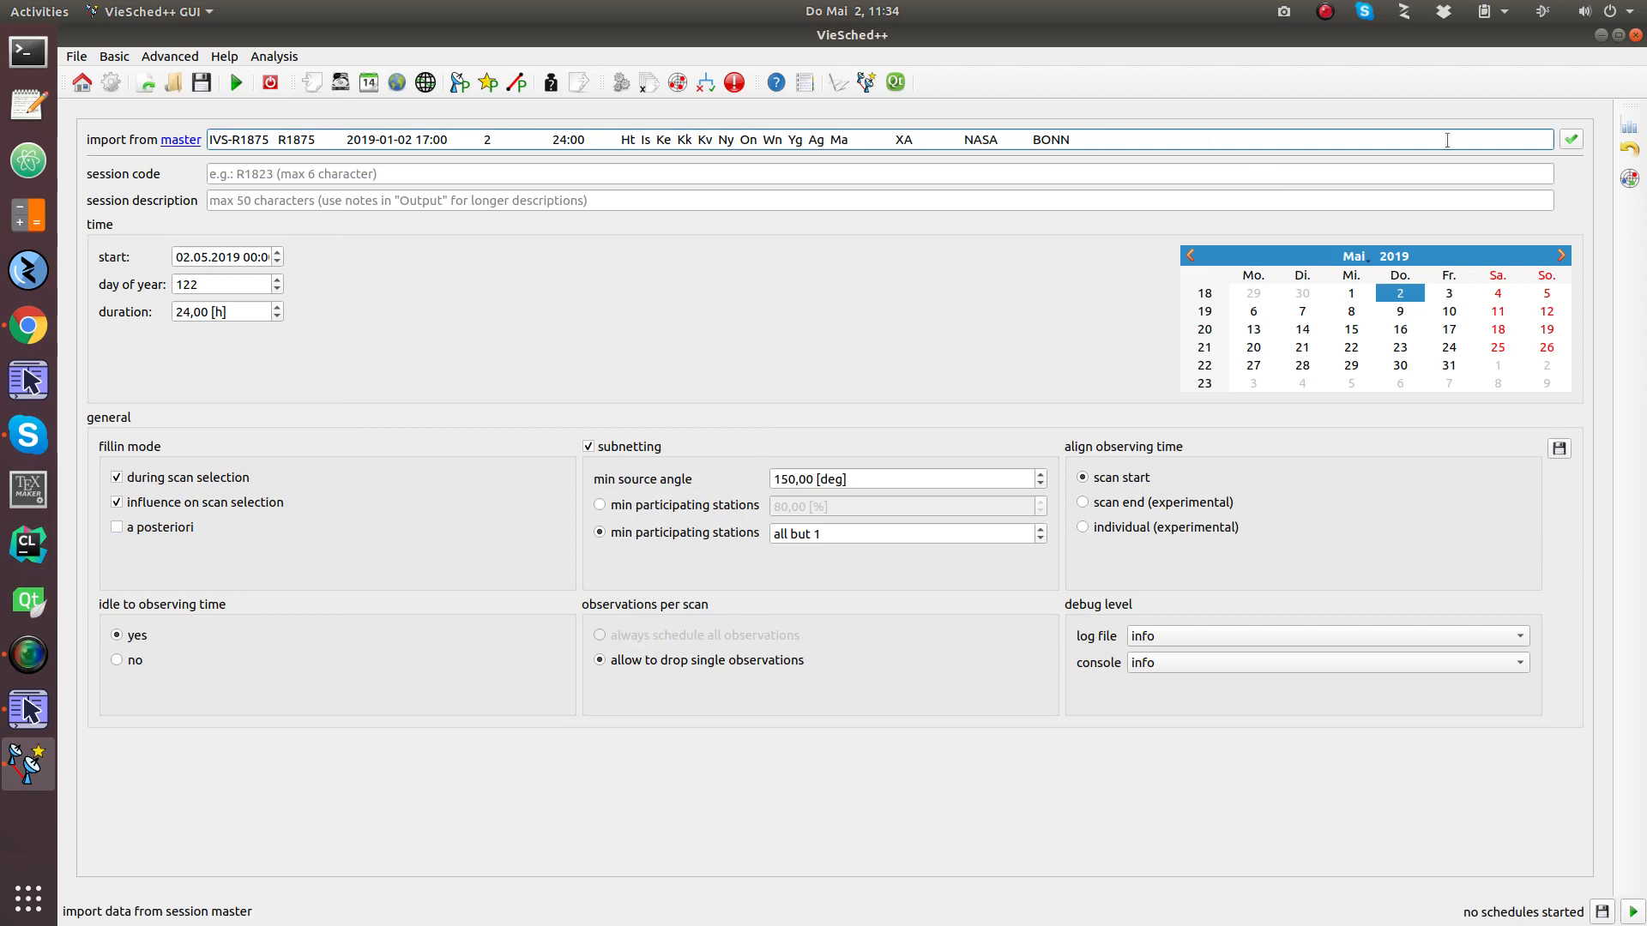
{"action": "left_click", "coordinate": [1571, 140]}
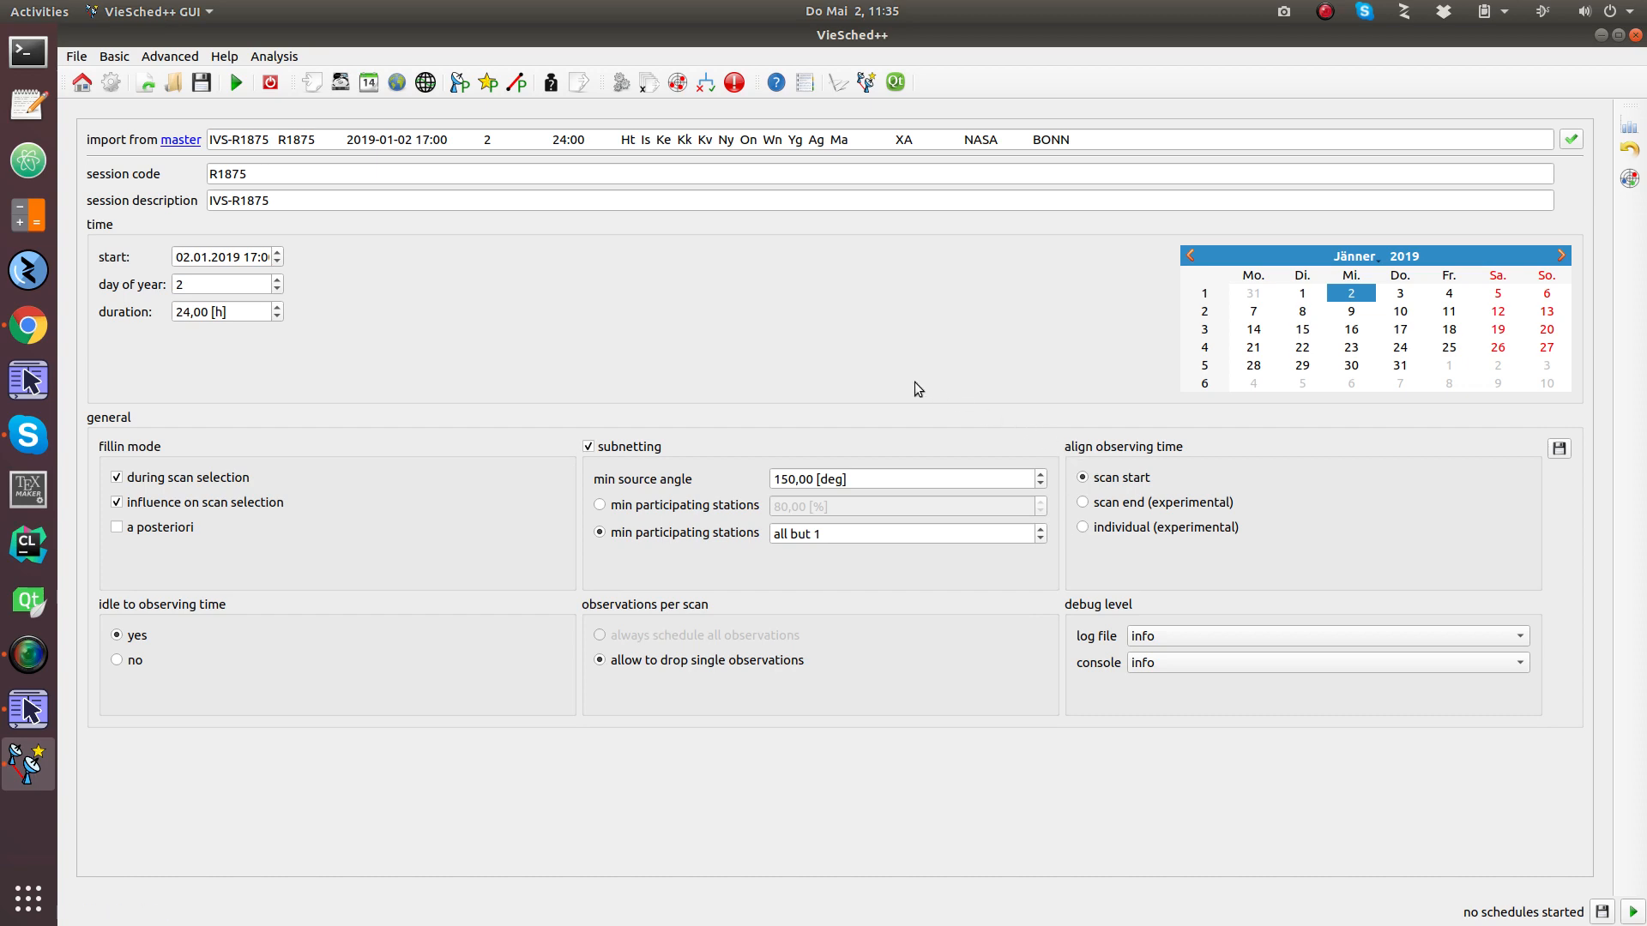
Remove the stations AGGO and MATERA from the selected observing network
{"action": "left_click", "coordinate": [401, 84]}
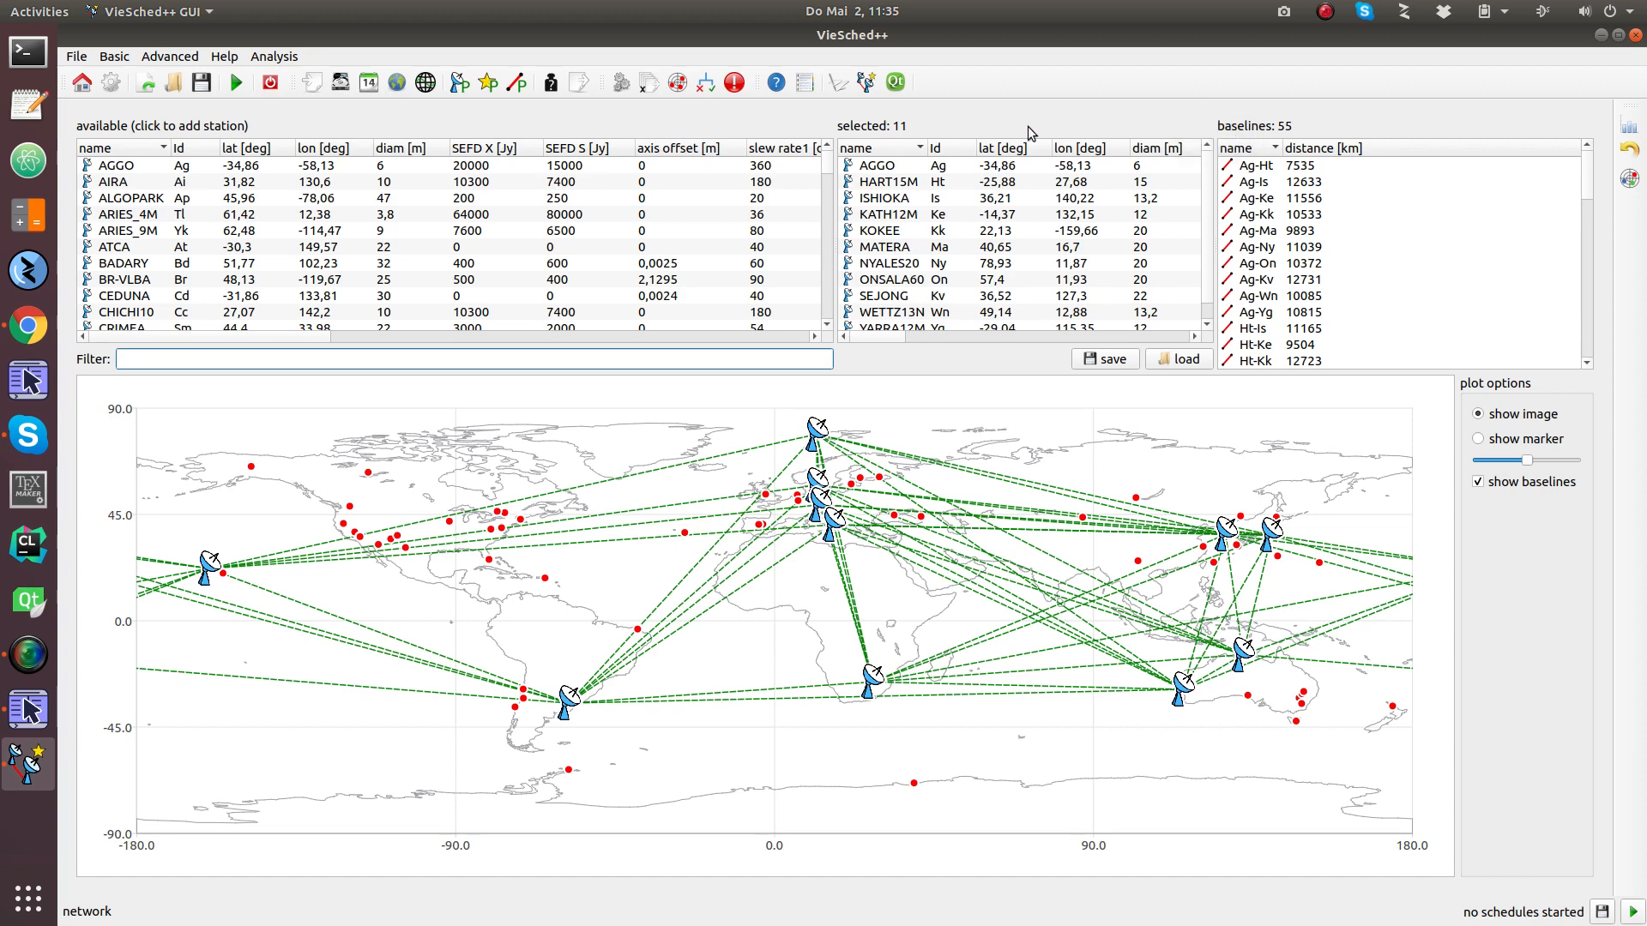
{"action": "mouse_move", "coordinate": [892, 168]}
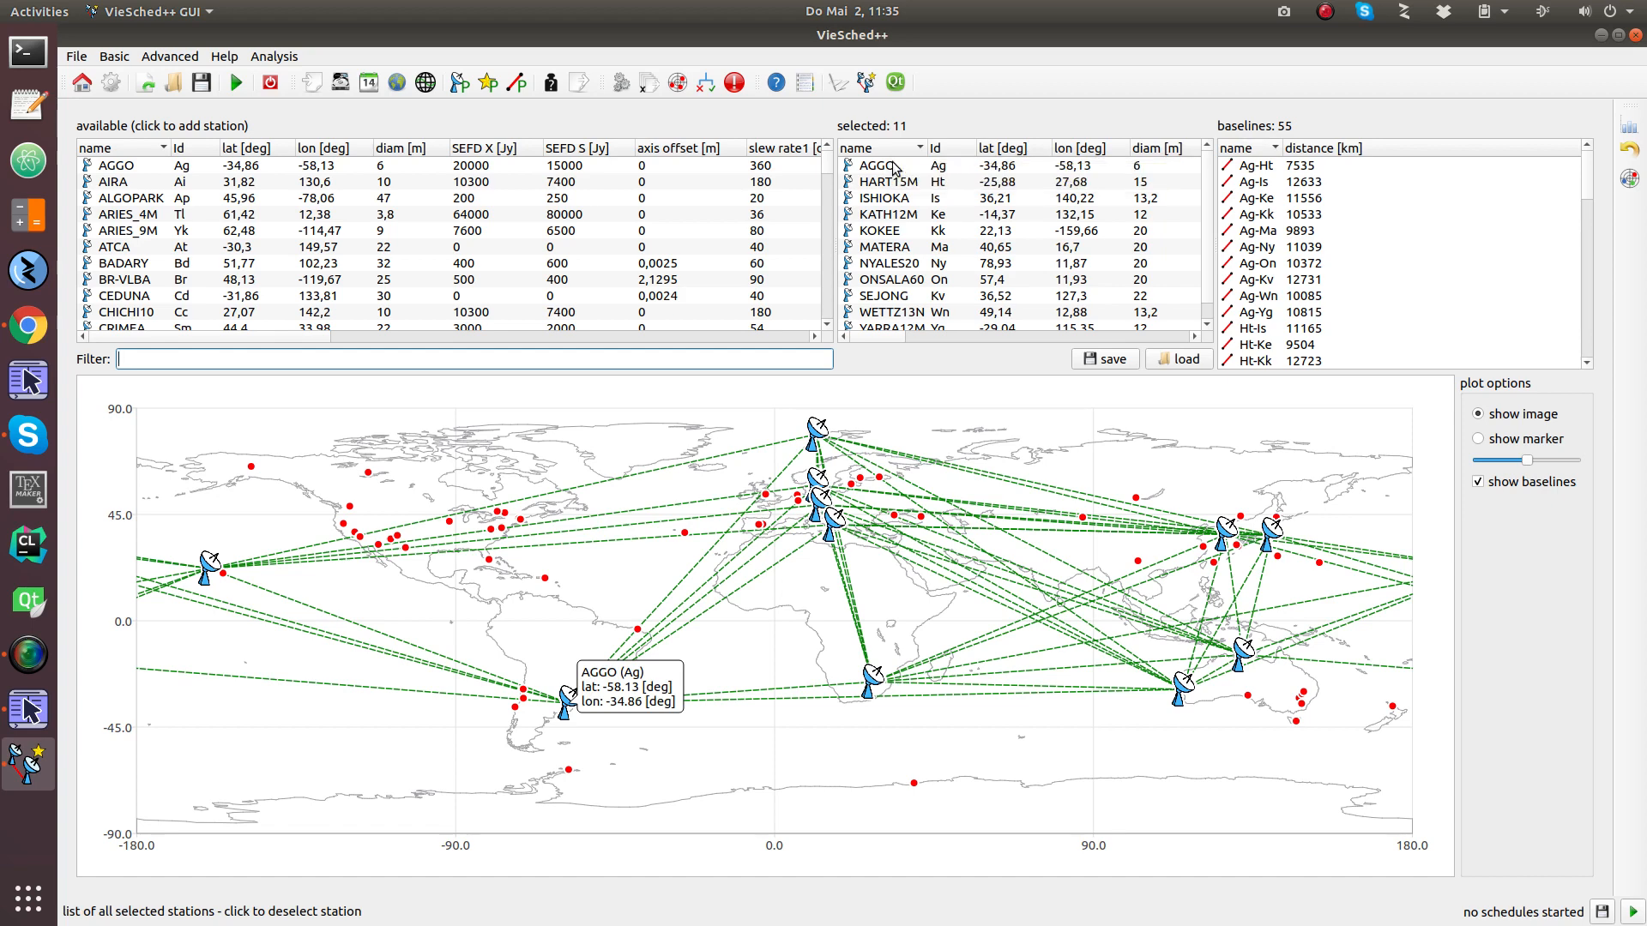
{"action": "left_click", "coordinate": [892, 167]}
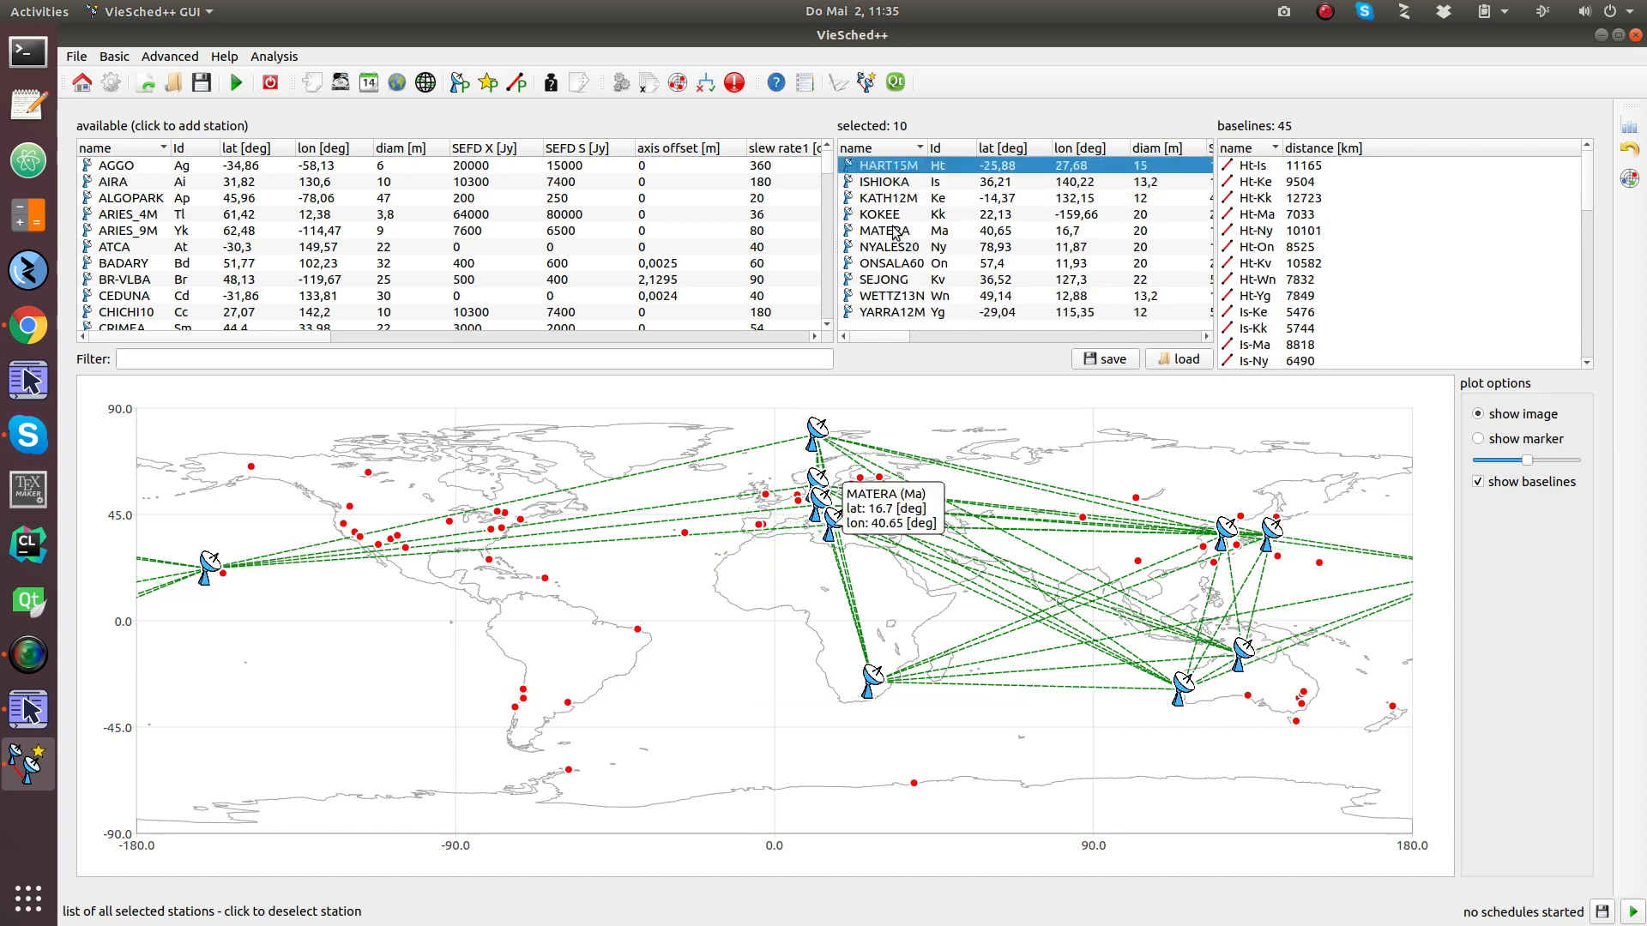
{"action": "left_click", "coordinate": [895, 236]}
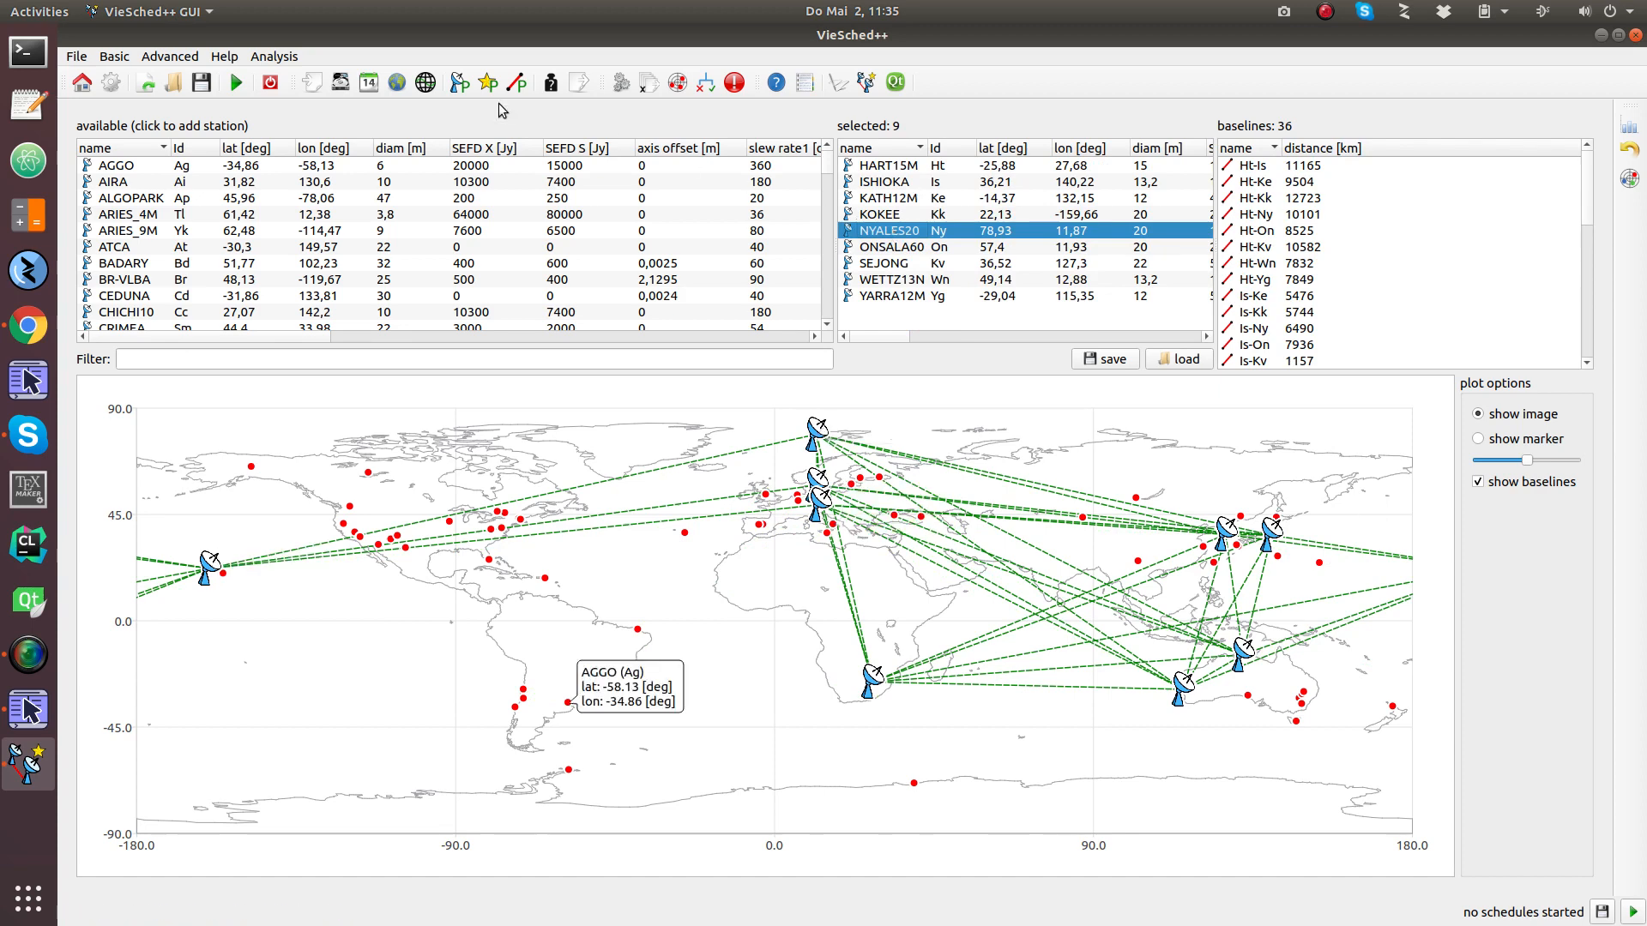
Review the source selection, then consult the built-in help on adding station parameter setups
{"action": "left_click", "coordinate": [426, 84]}
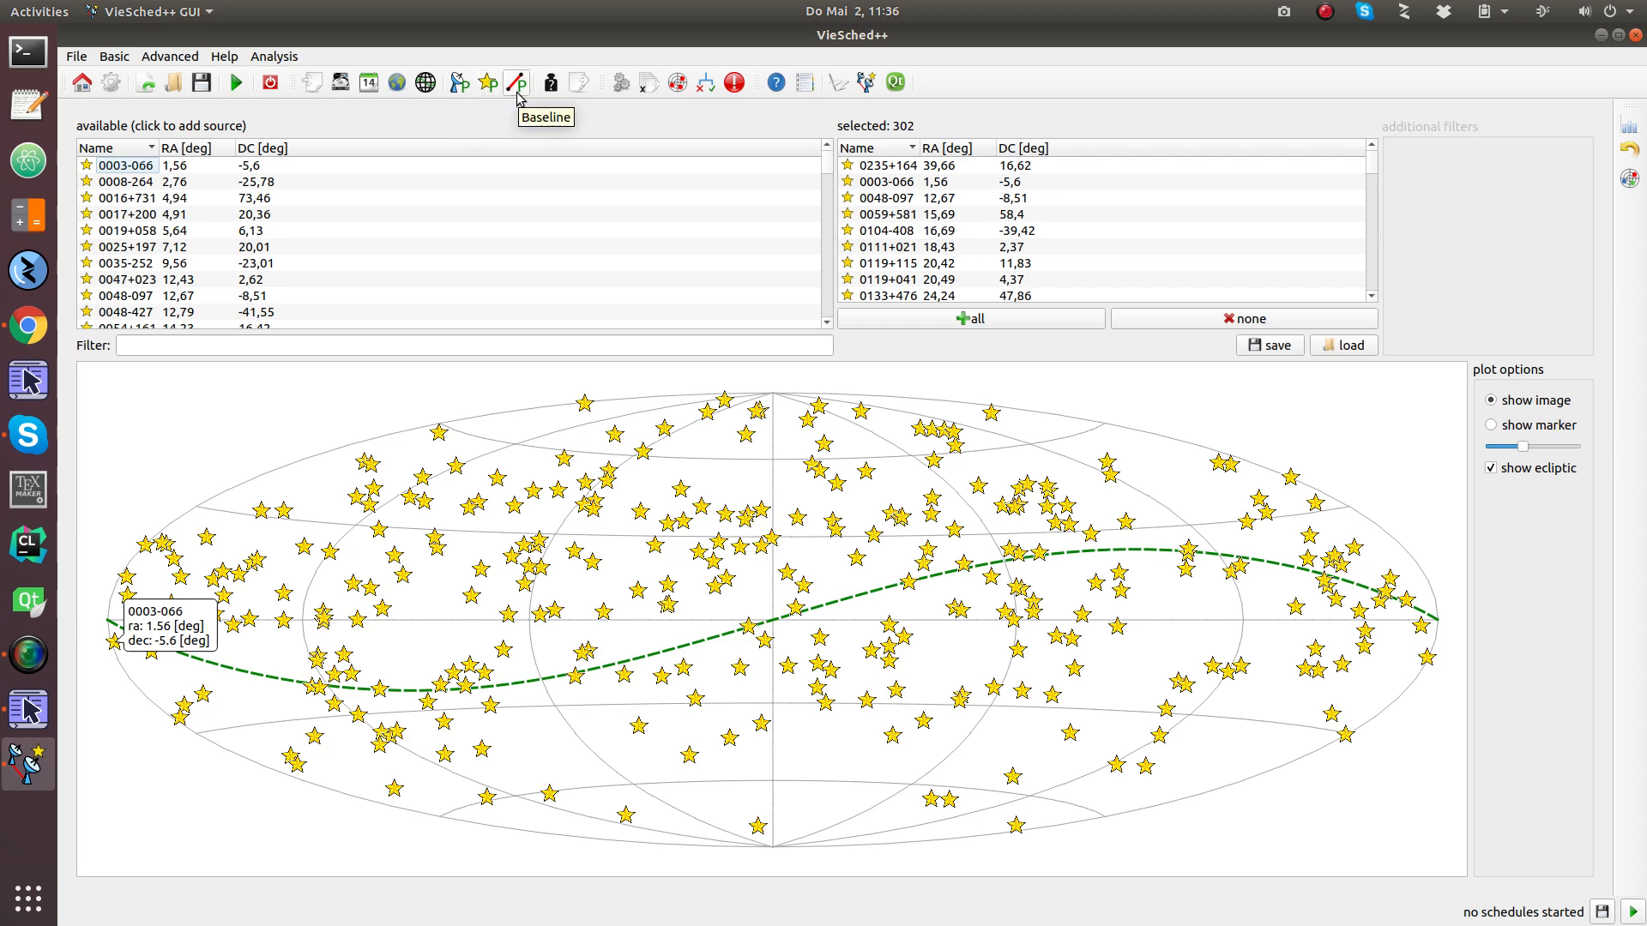
{"action": "left_click", "coordinate": [459, 84]}
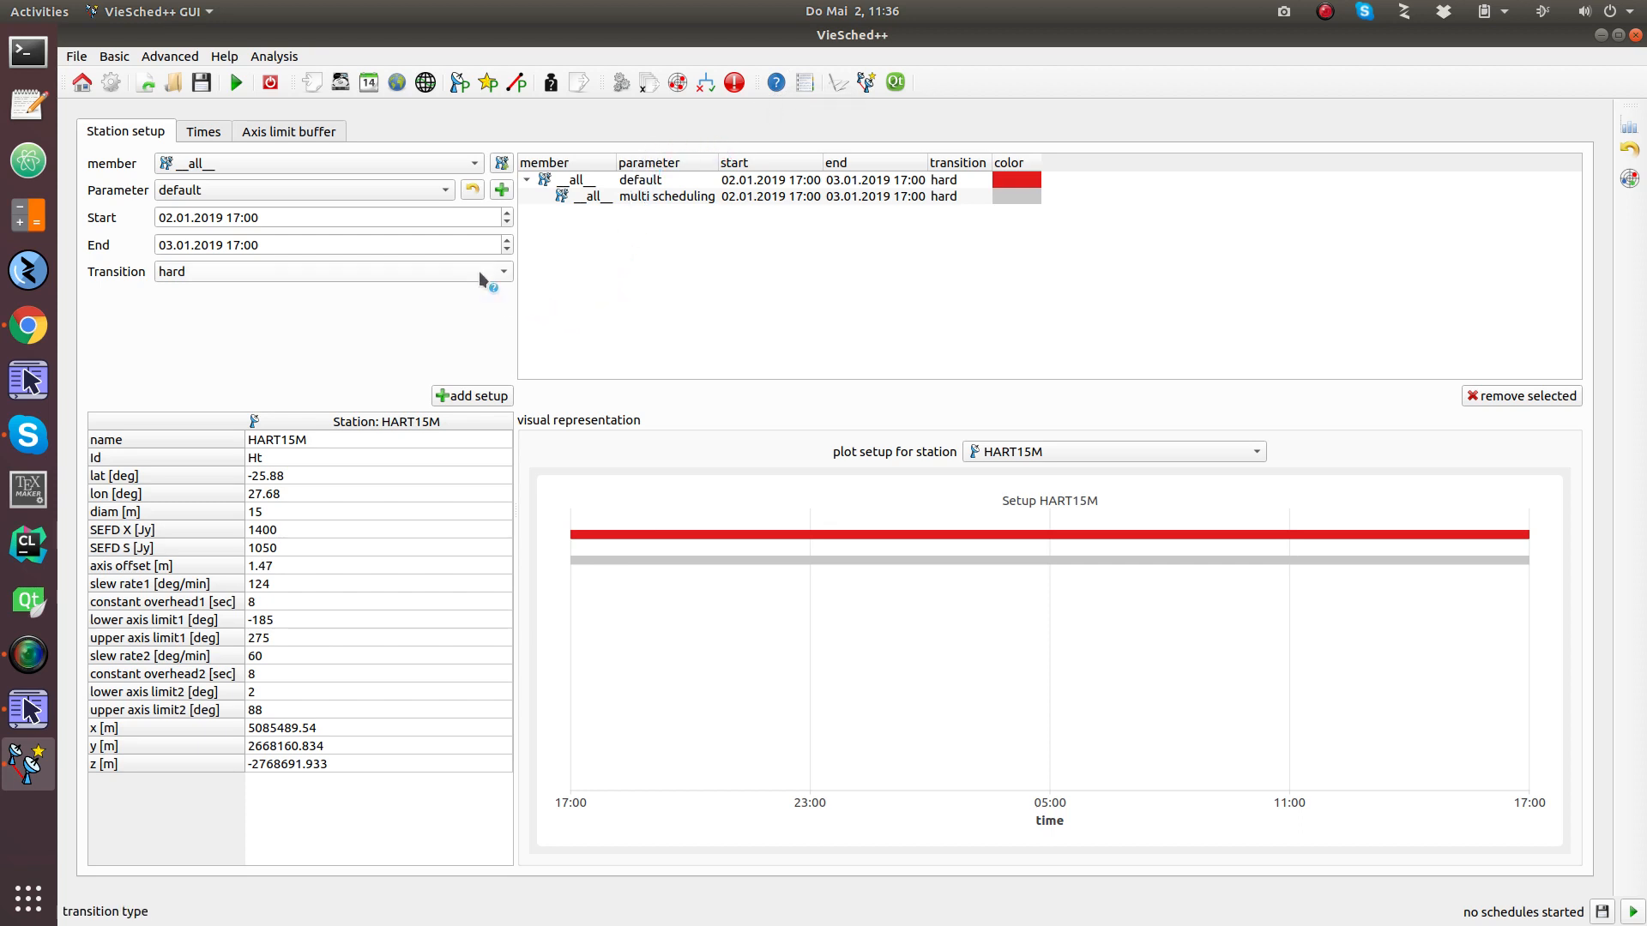
{"action": "left_click", "coordinate": [421, 269]}
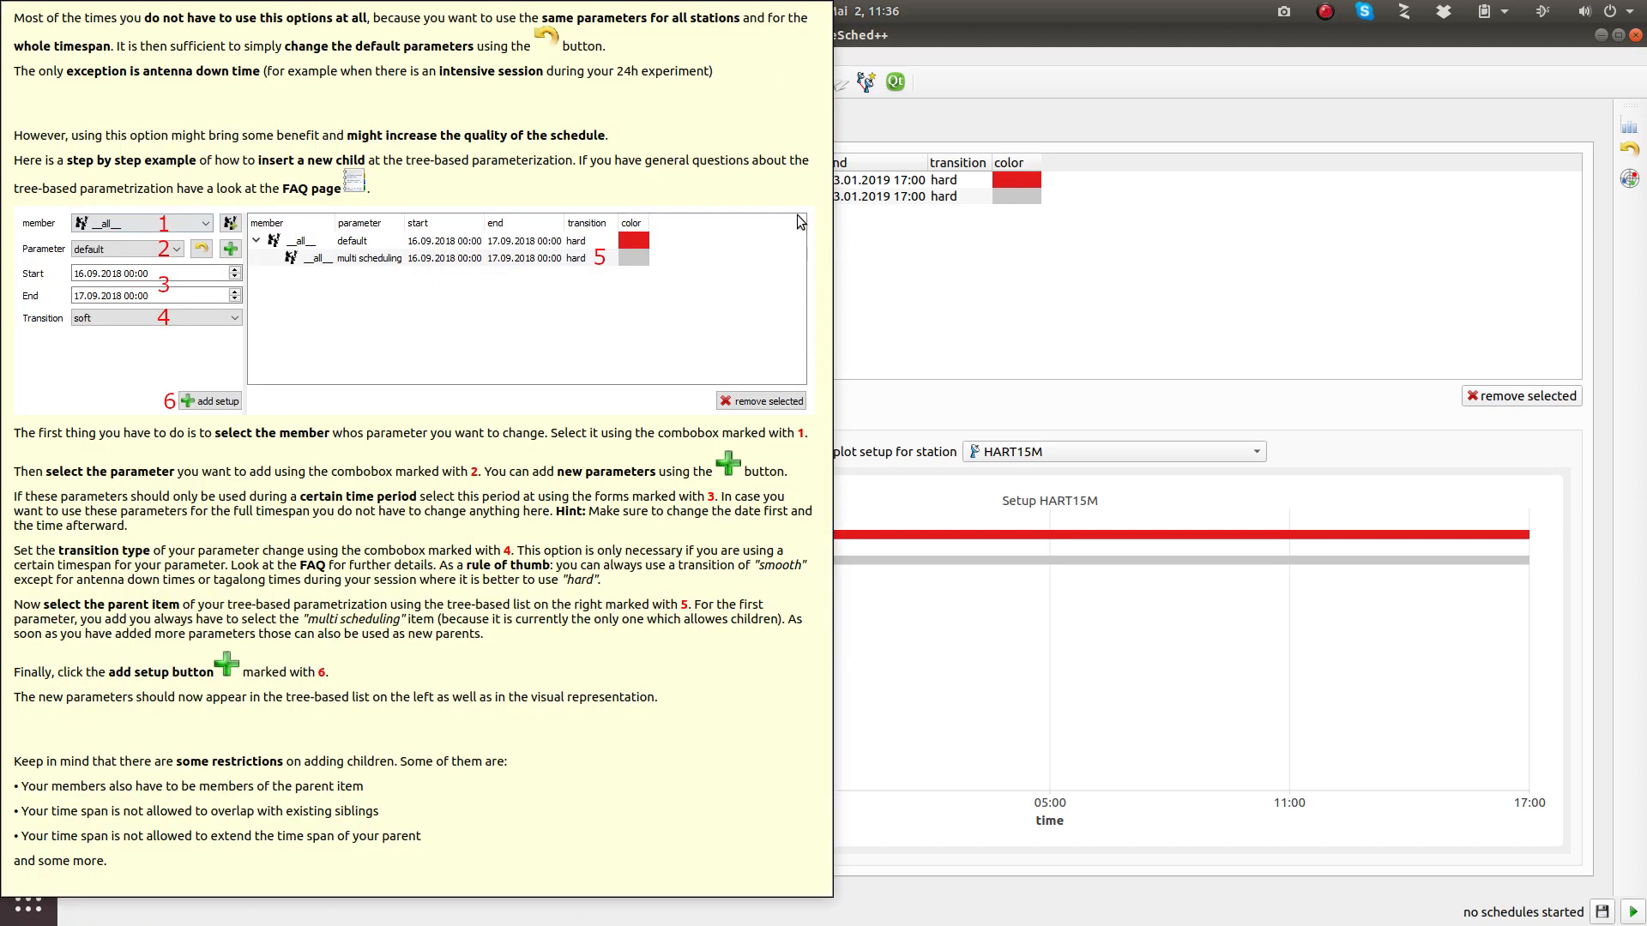
{"action": "left_click", "coordinate": [904, 301]}
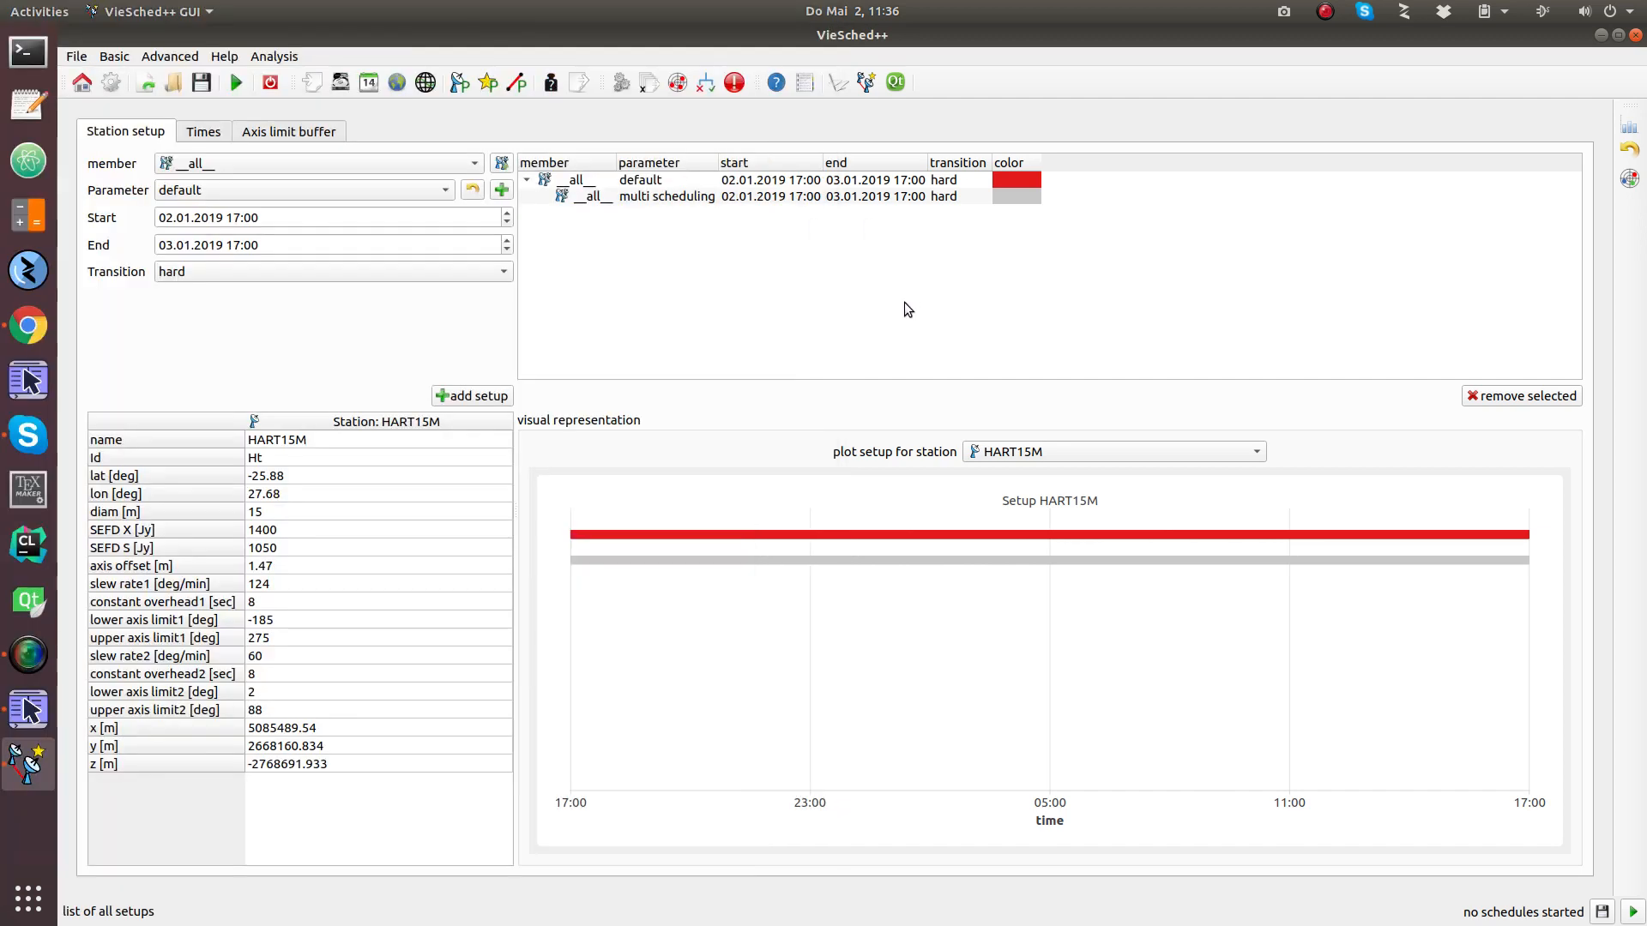
Read the FAQ section on station, source and baseline parametrization, including its example and practical advice
{"action": "left_click", "coordinate": [806, 82]}
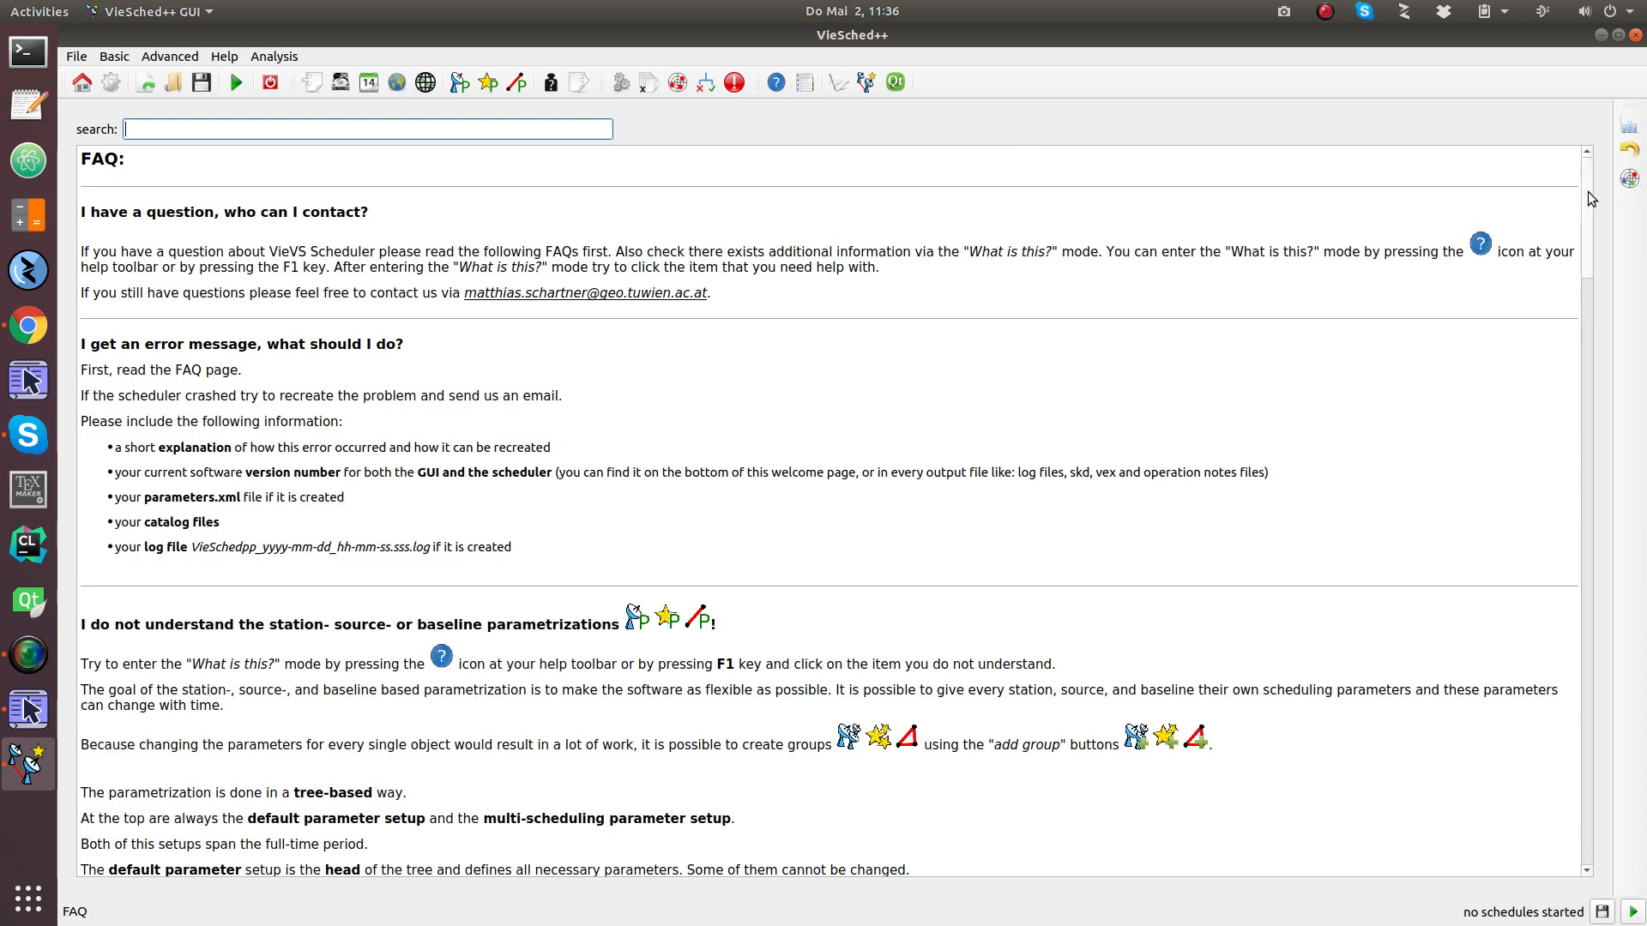
{"action": "left_click_drag", "start_coordinate": [1589, 194], "coordinate": [1582, 244]}
{"action": "scroll", "coordinate": [1580, 266], "scroll_direction": "down", "scroll_amount": 1}
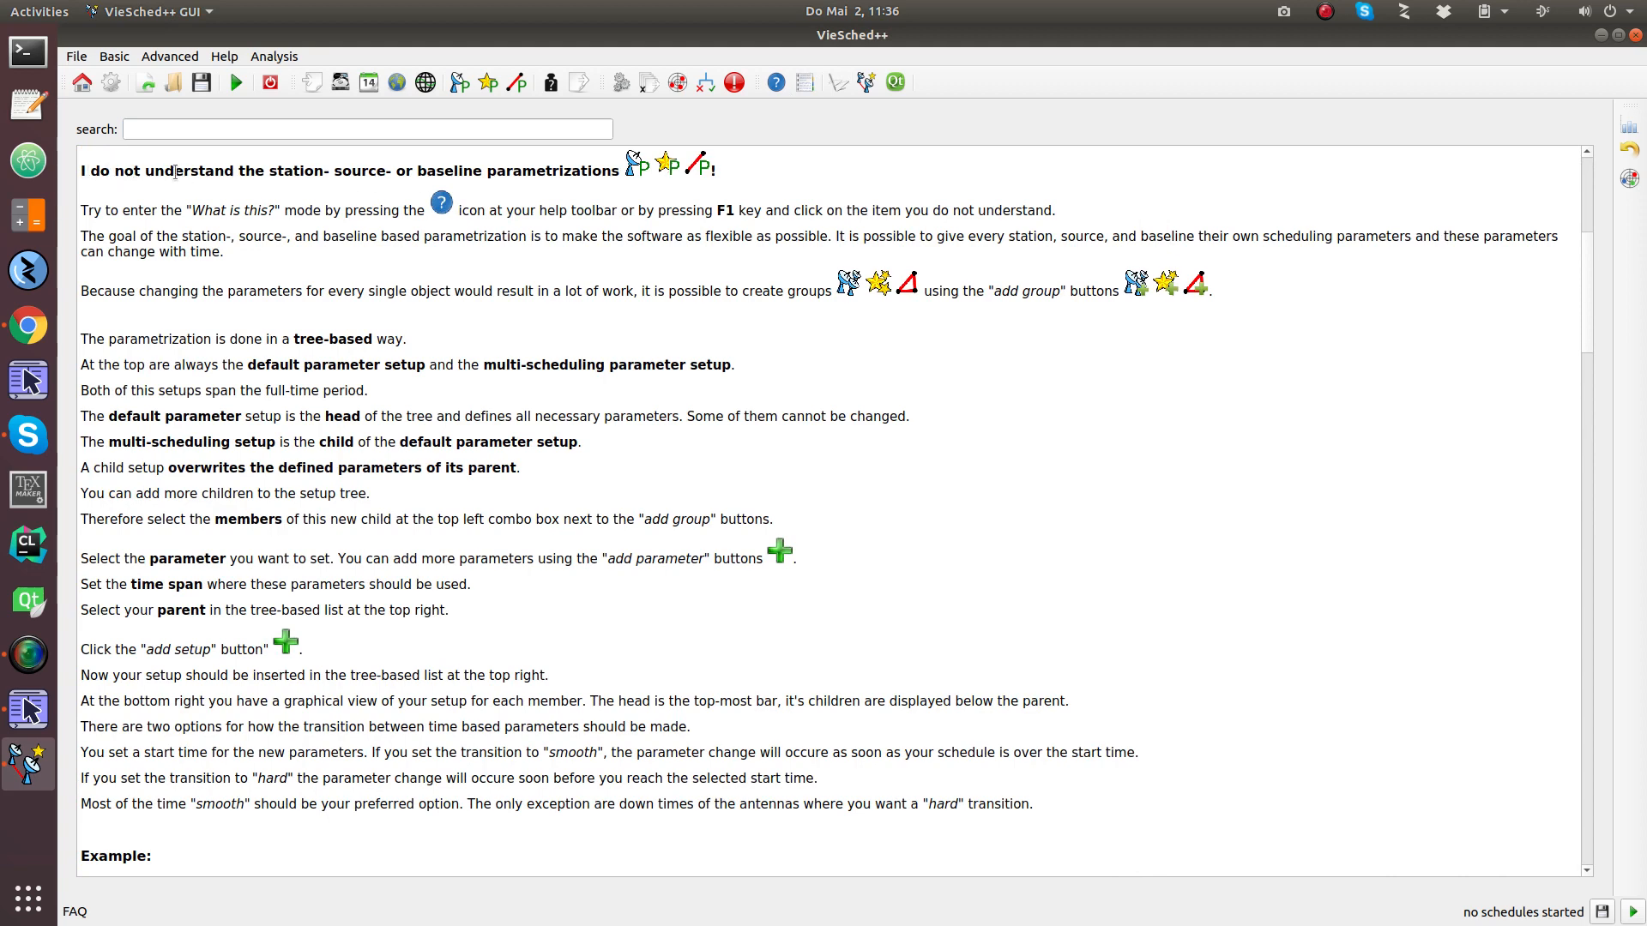
{"action": "scroll", "coordinate": [599, 200], "scroll_direction": "down", "scroll_amount": 1}
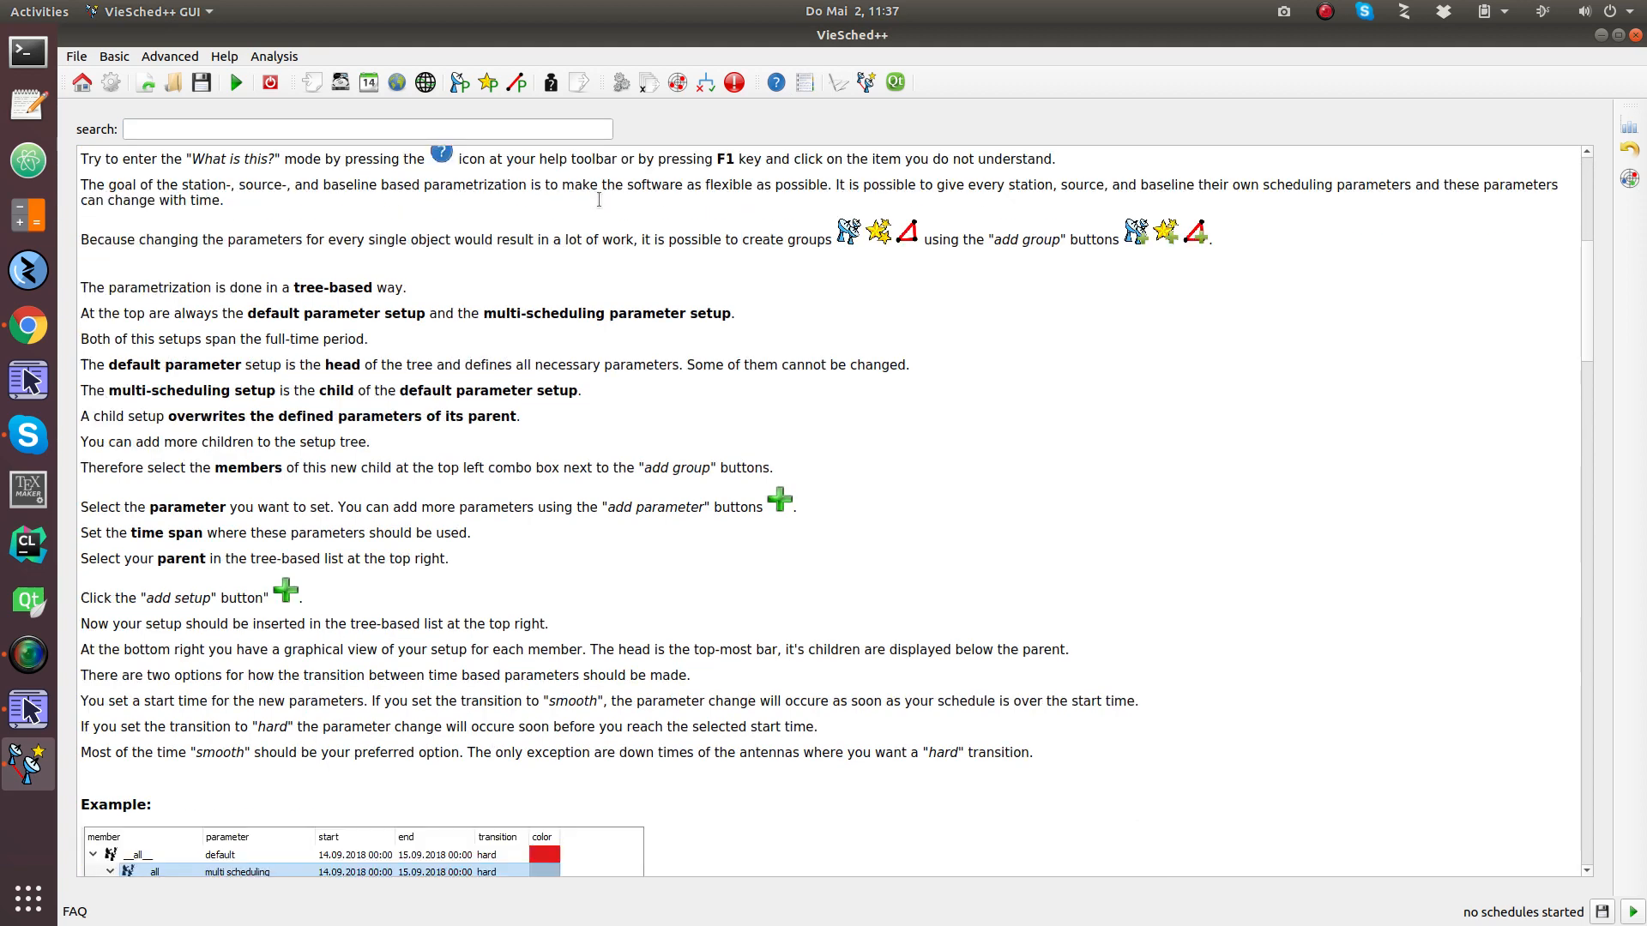
{"action": "scroll", "coordinate": [599, 199], "scroll_direction": "down", "scroll_amount": 19}
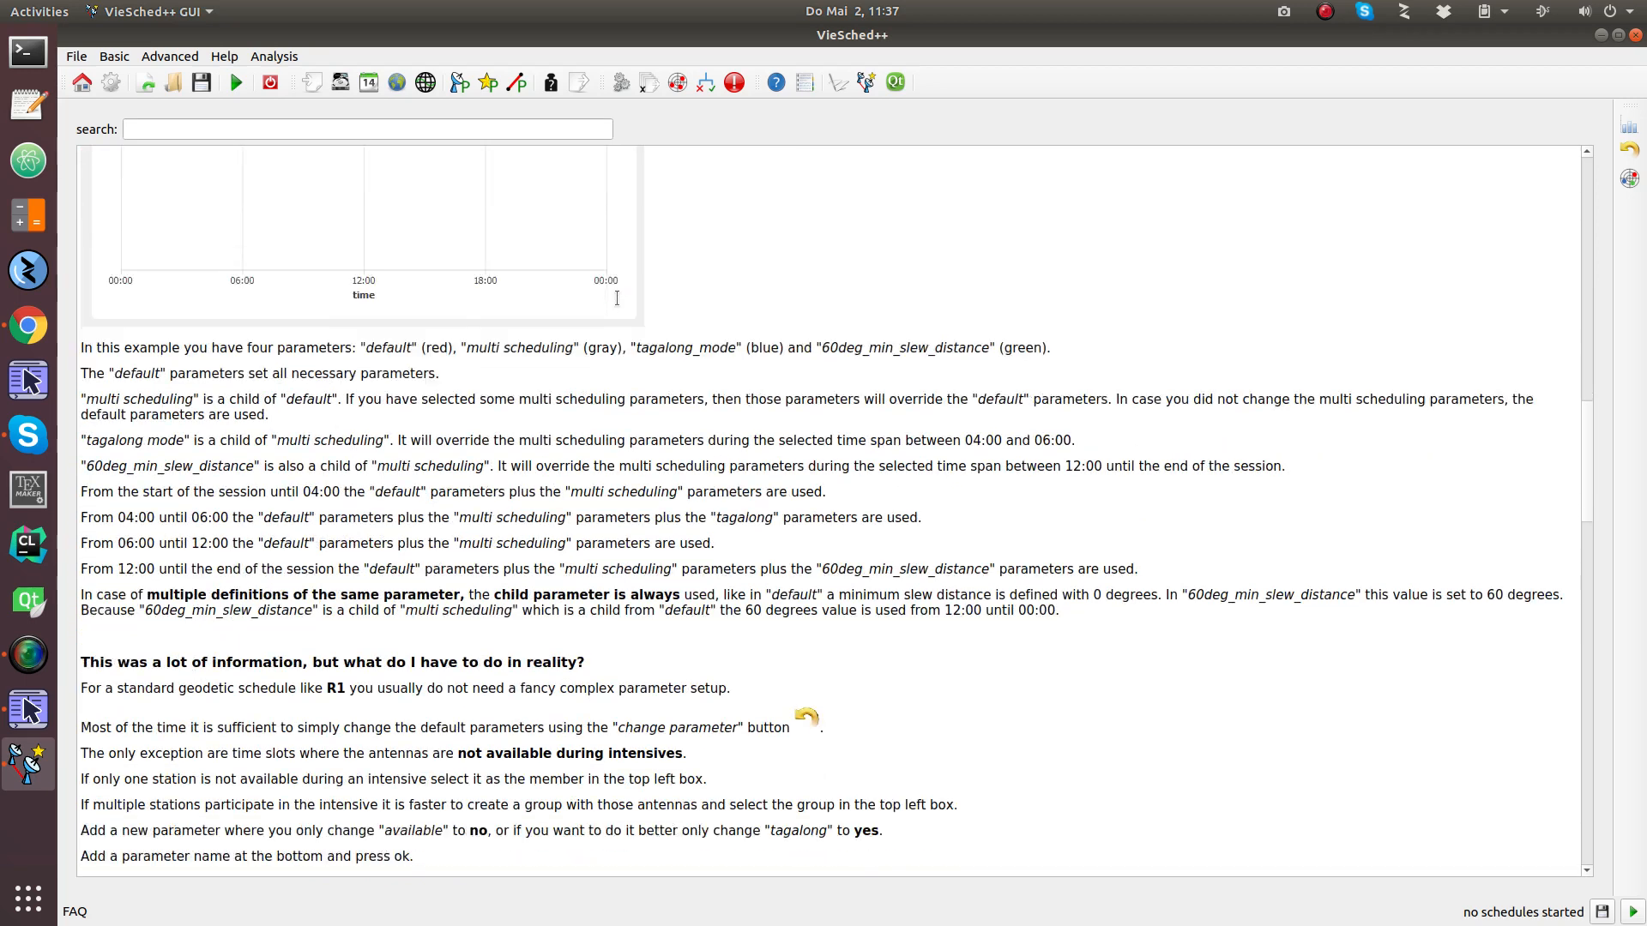
{"action": "scroll", "coordinate": [616, 298], "scroll_direction": "down", "scroll_amount": 8}
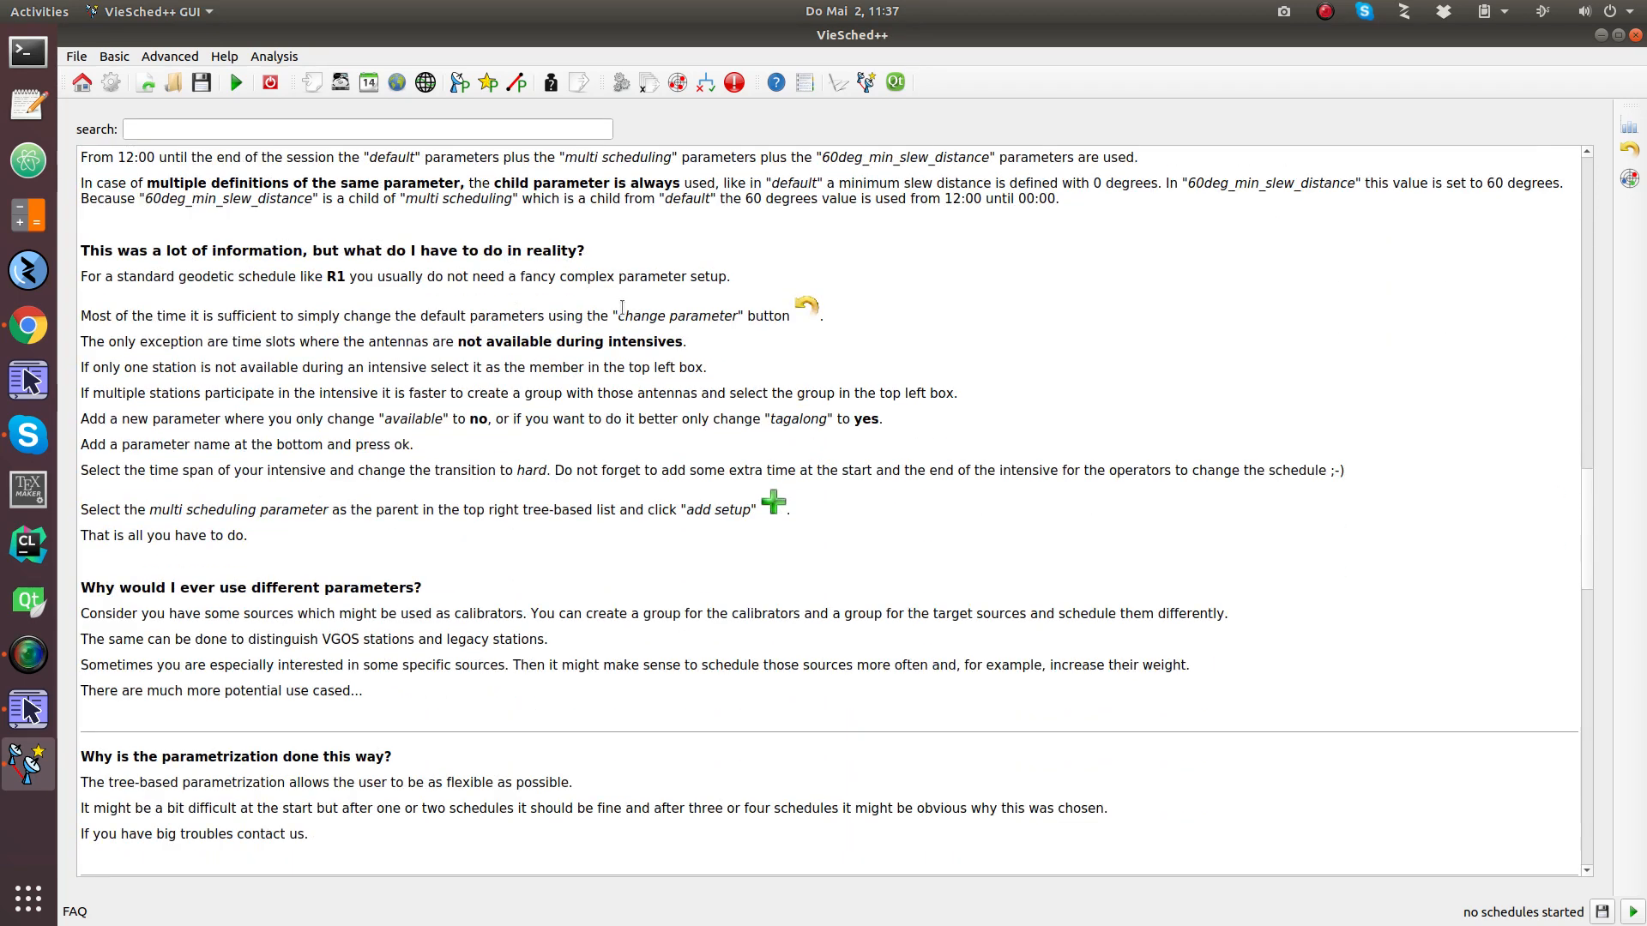
{"action": "scroll", "coordinate": [622, 307], "scroll_direction": "up", "scroll_amount": 2}
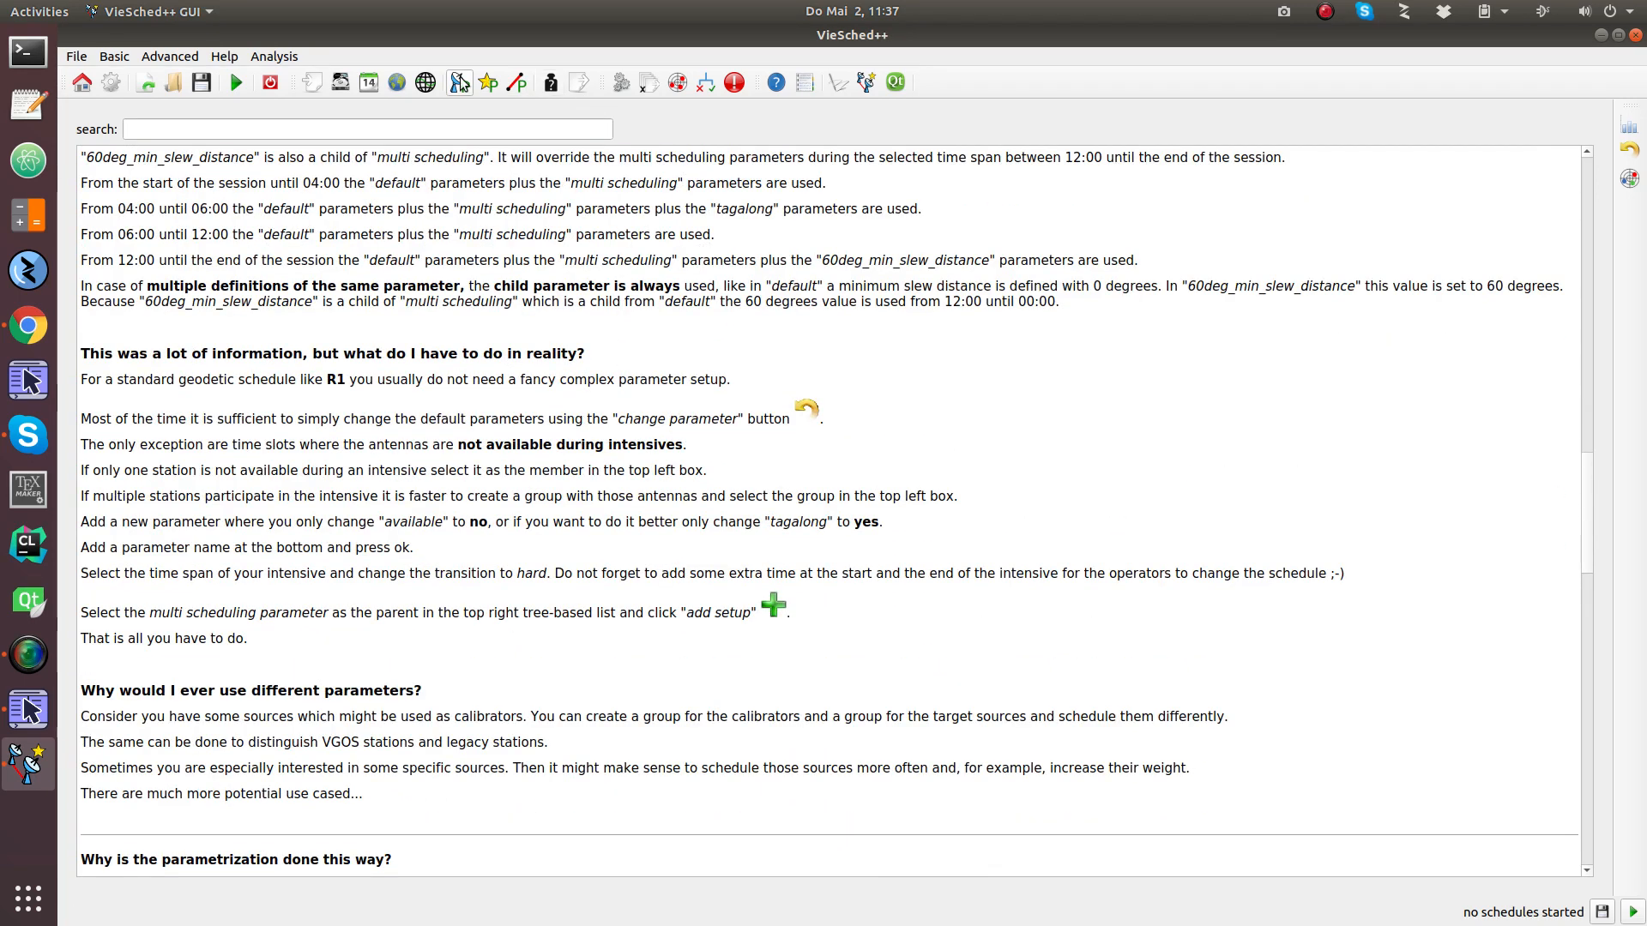
Set the minimum scan time in the default station parameters to 40 s
{"action": "left_click", "coordinate": [460, 83]}
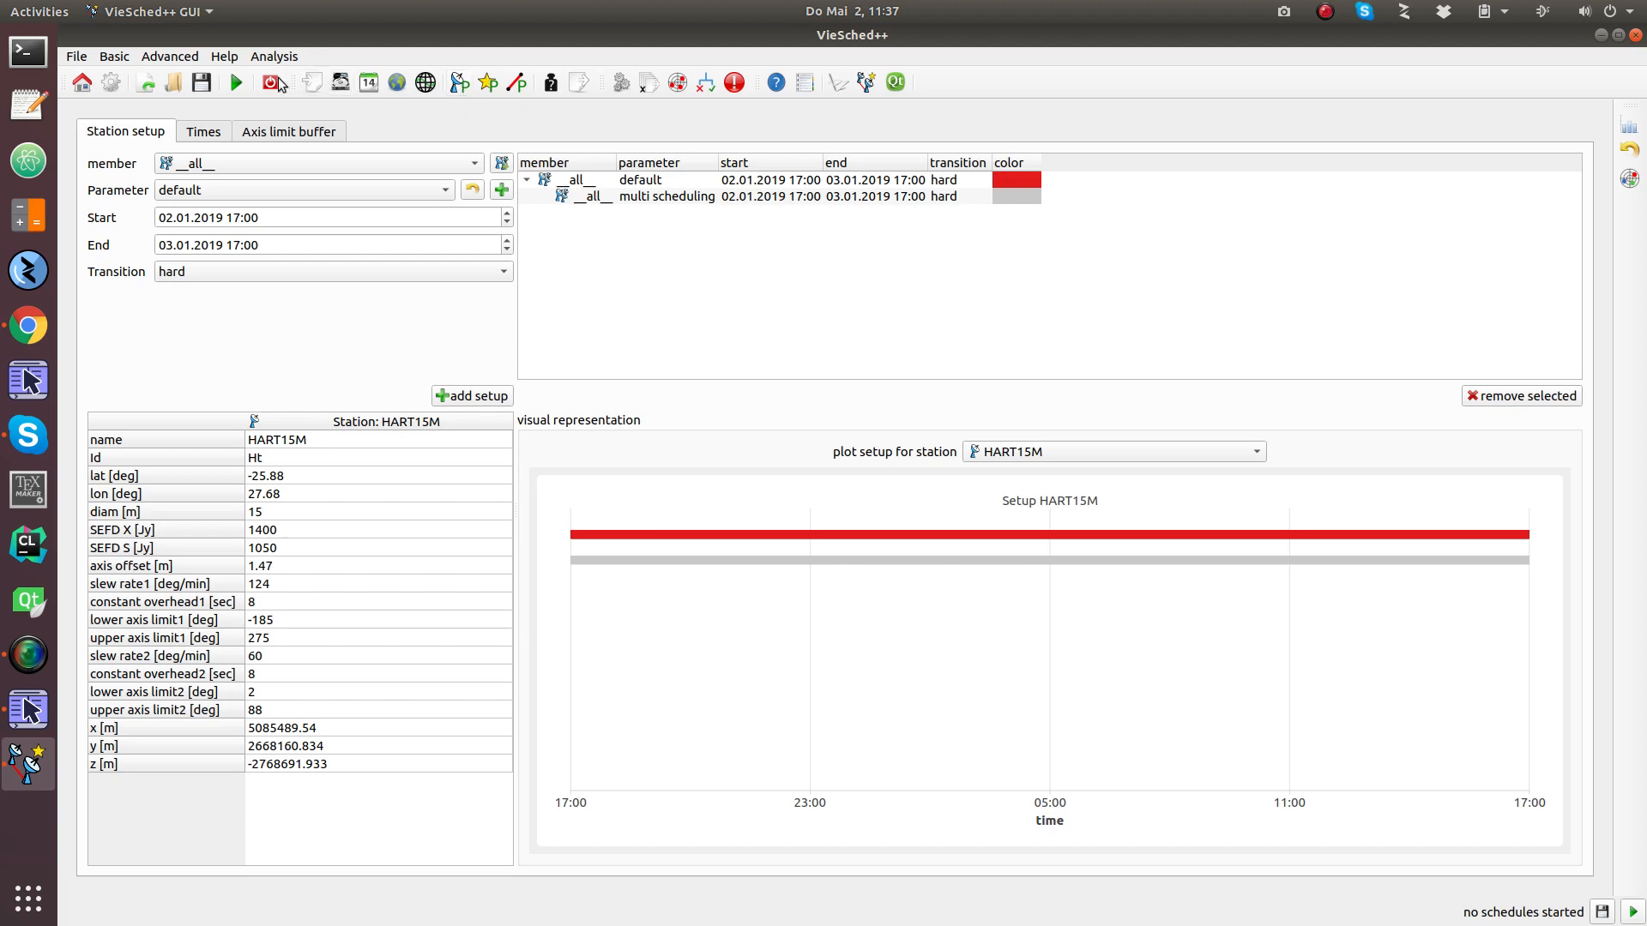
{"action": "left_click", "coordinate": [233, 189]}
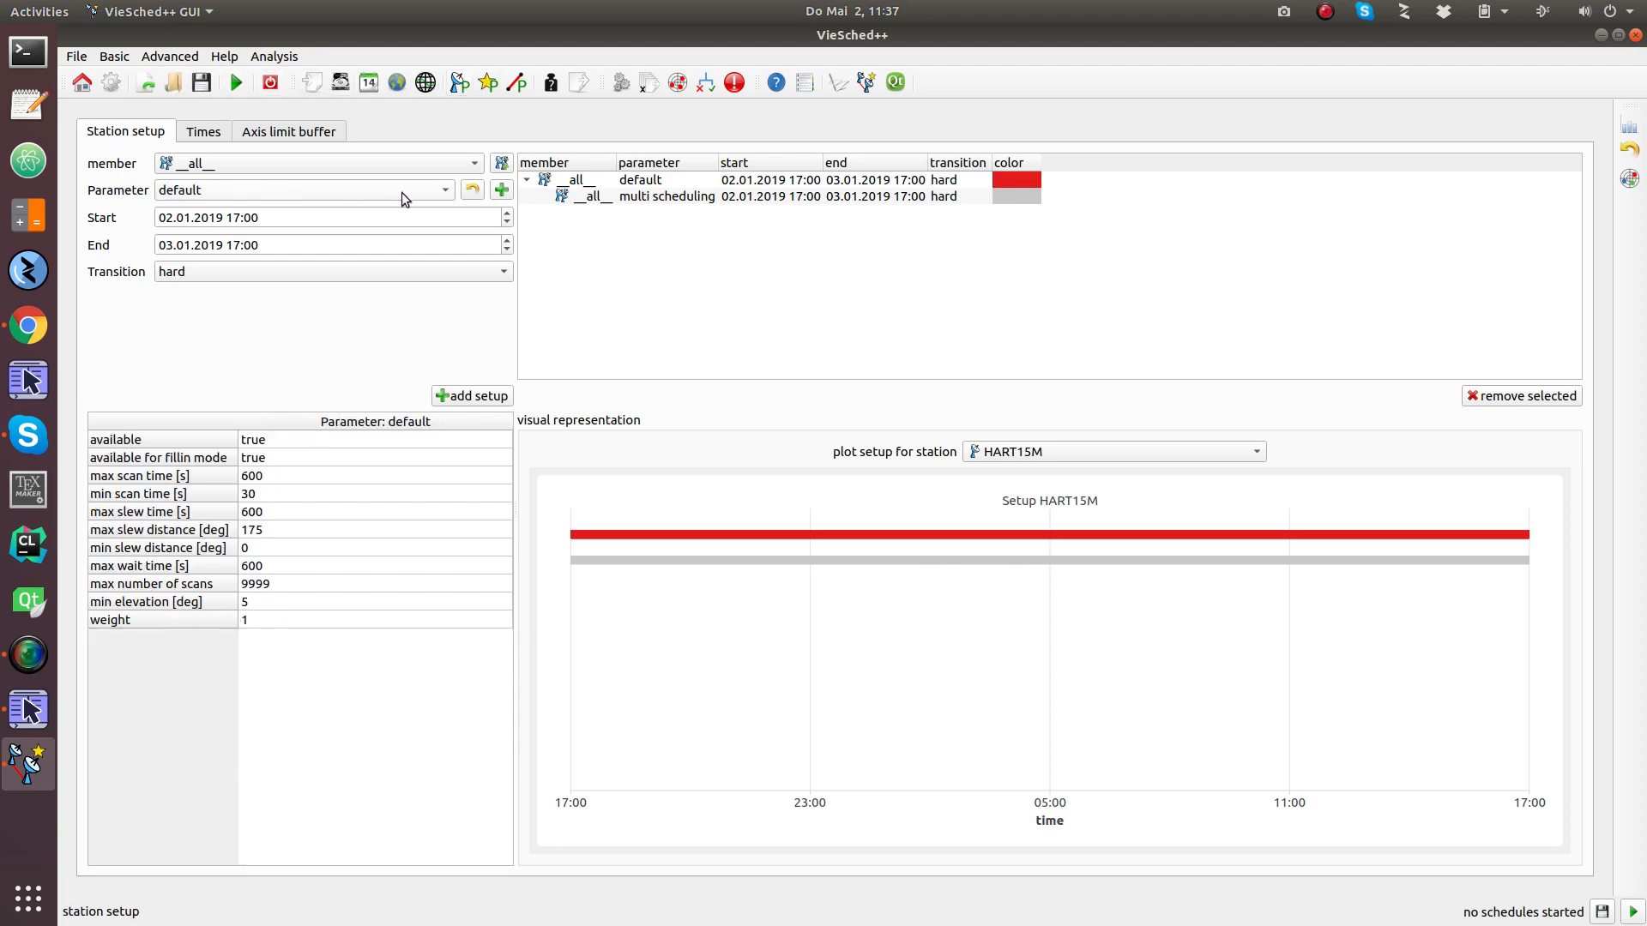
{"action": "left_click", "coordinate": [471, 191]}
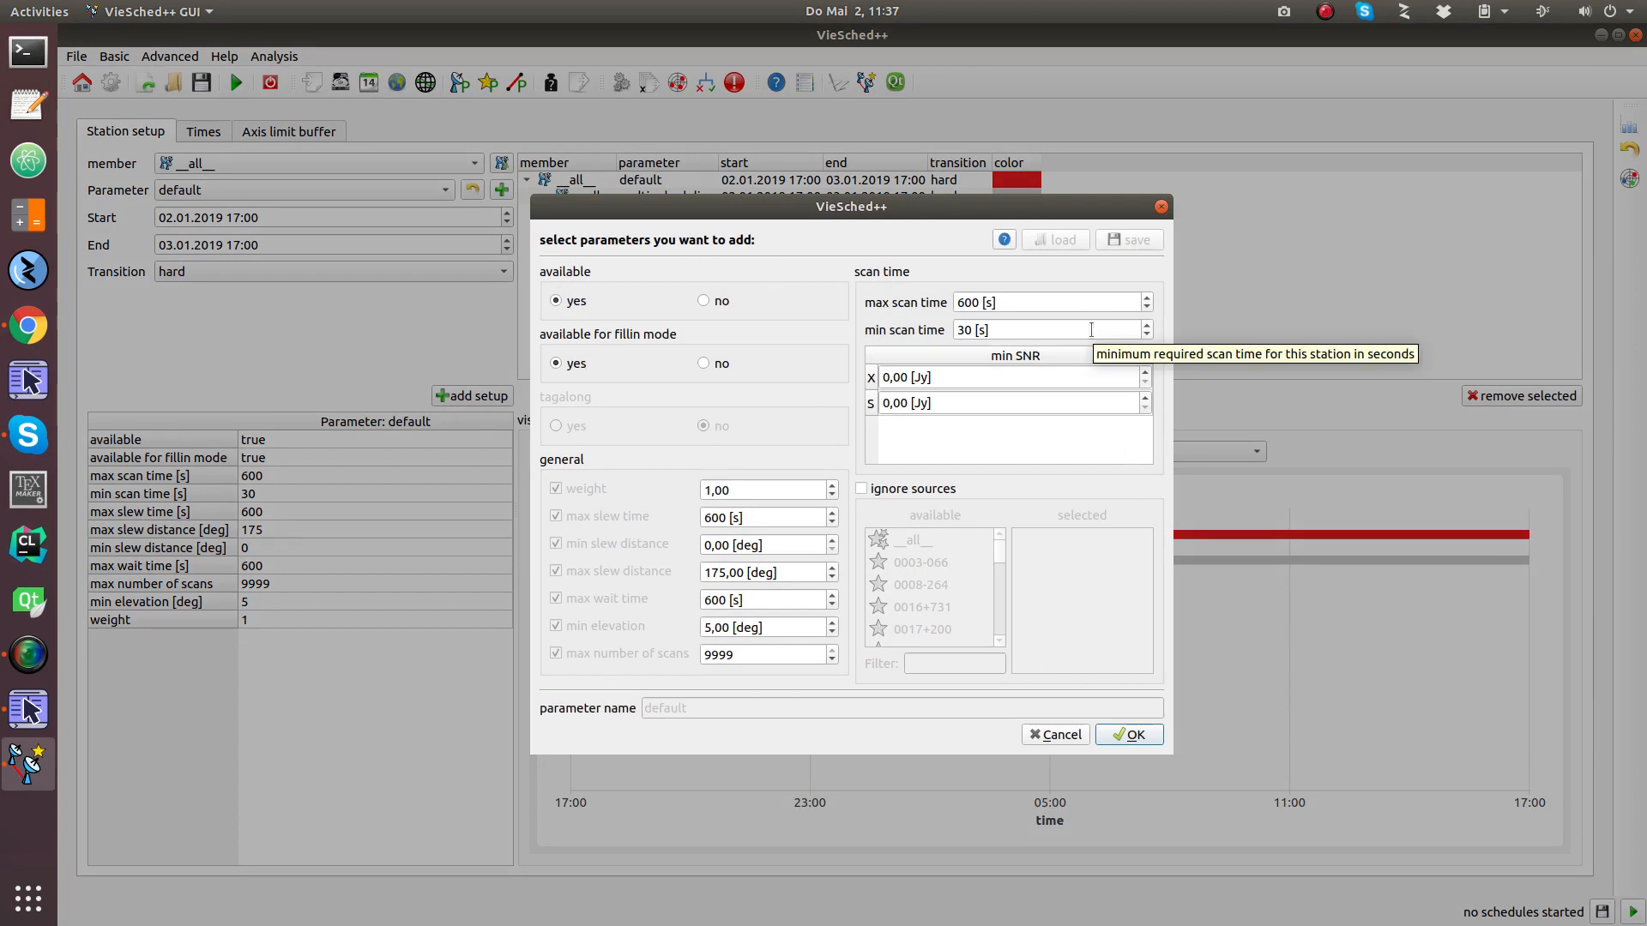
{"action": "scroll", "coordinate": [1091, 329], "scroll_direction": "up", "scroll_amount": 1}
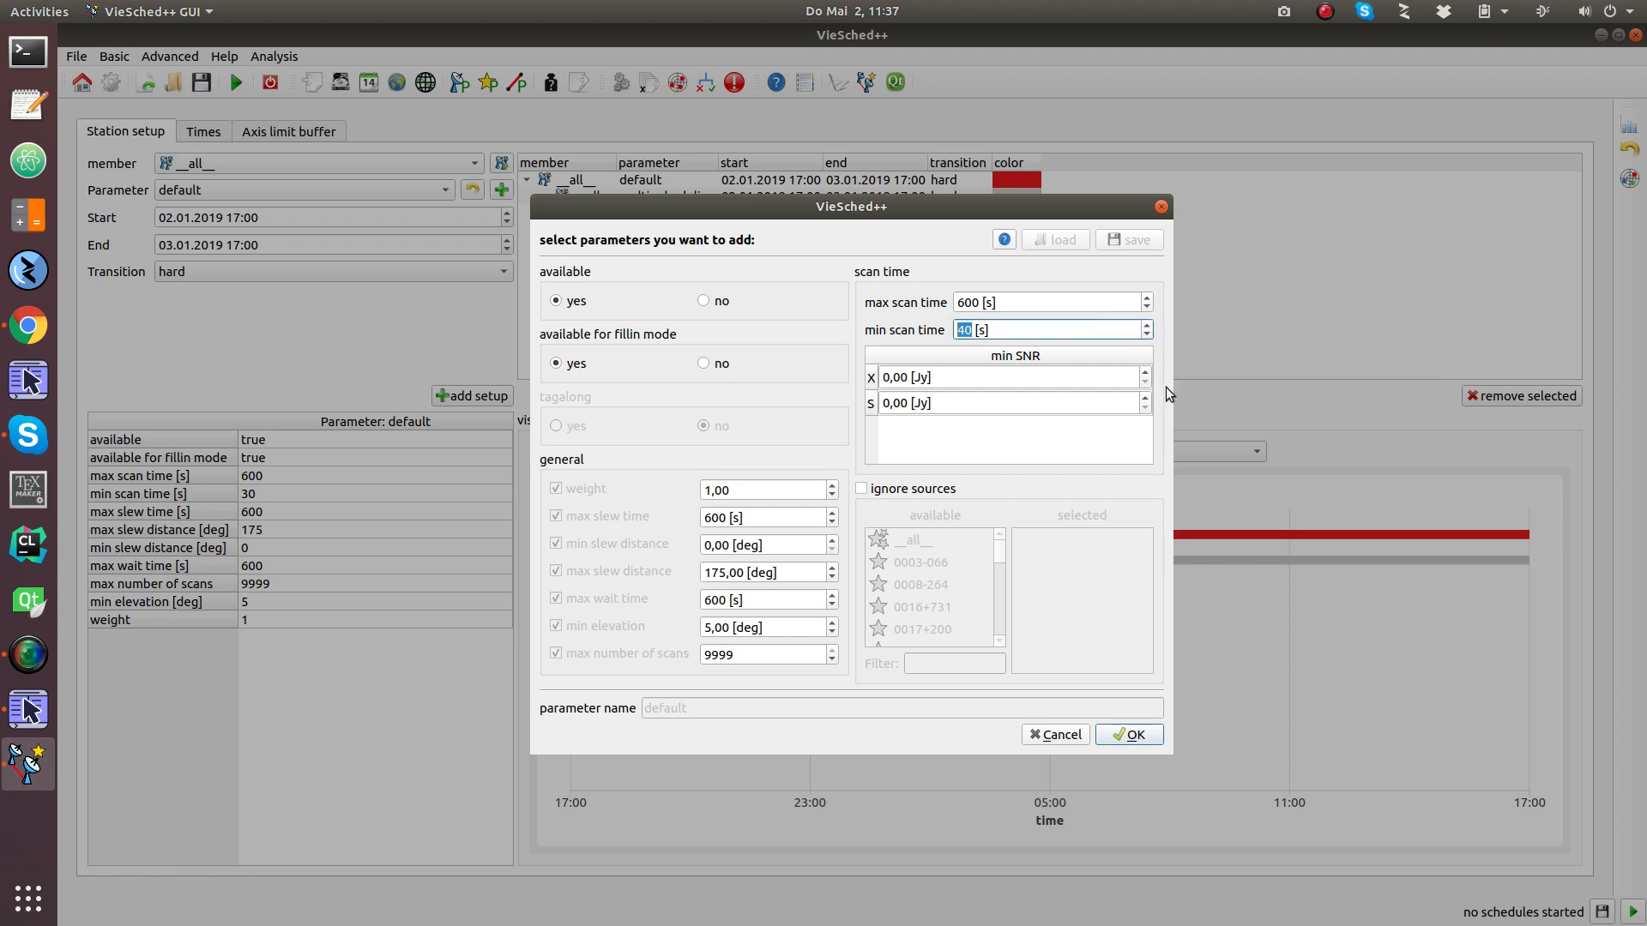
{"action": "left_click", "coordinate": [1127, 738]}
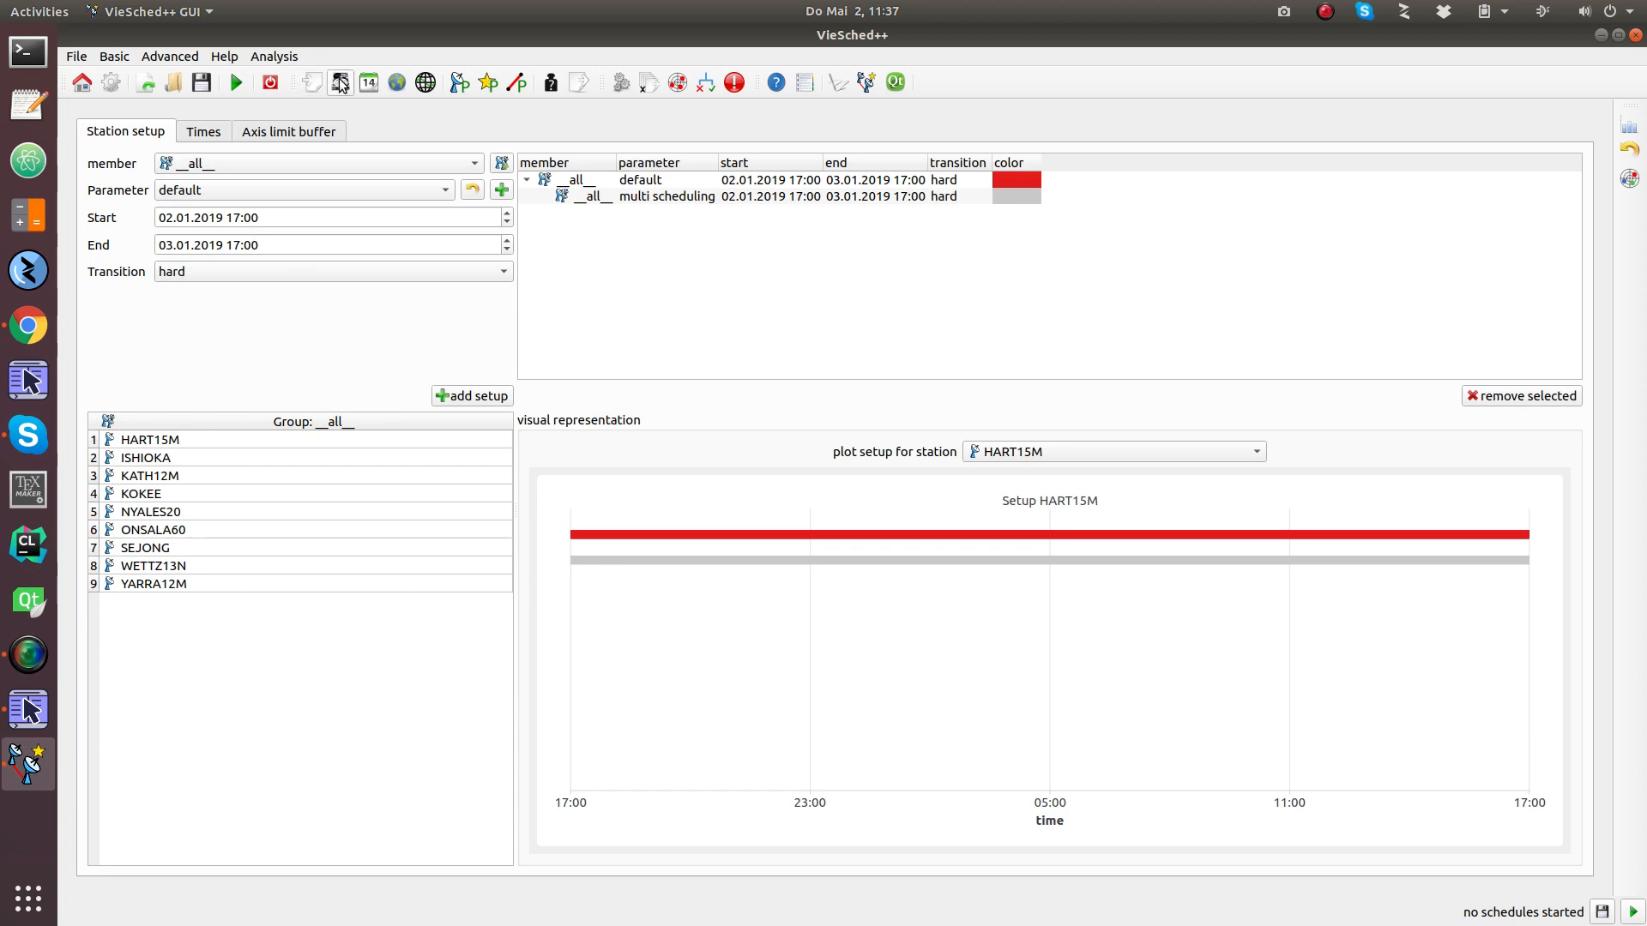
Switch to Chrome and look up the start time, duration and stations of IN119-002 in the 2019 intensive master schedule
{"action": "left_click", "coordinate": [29, 334]}
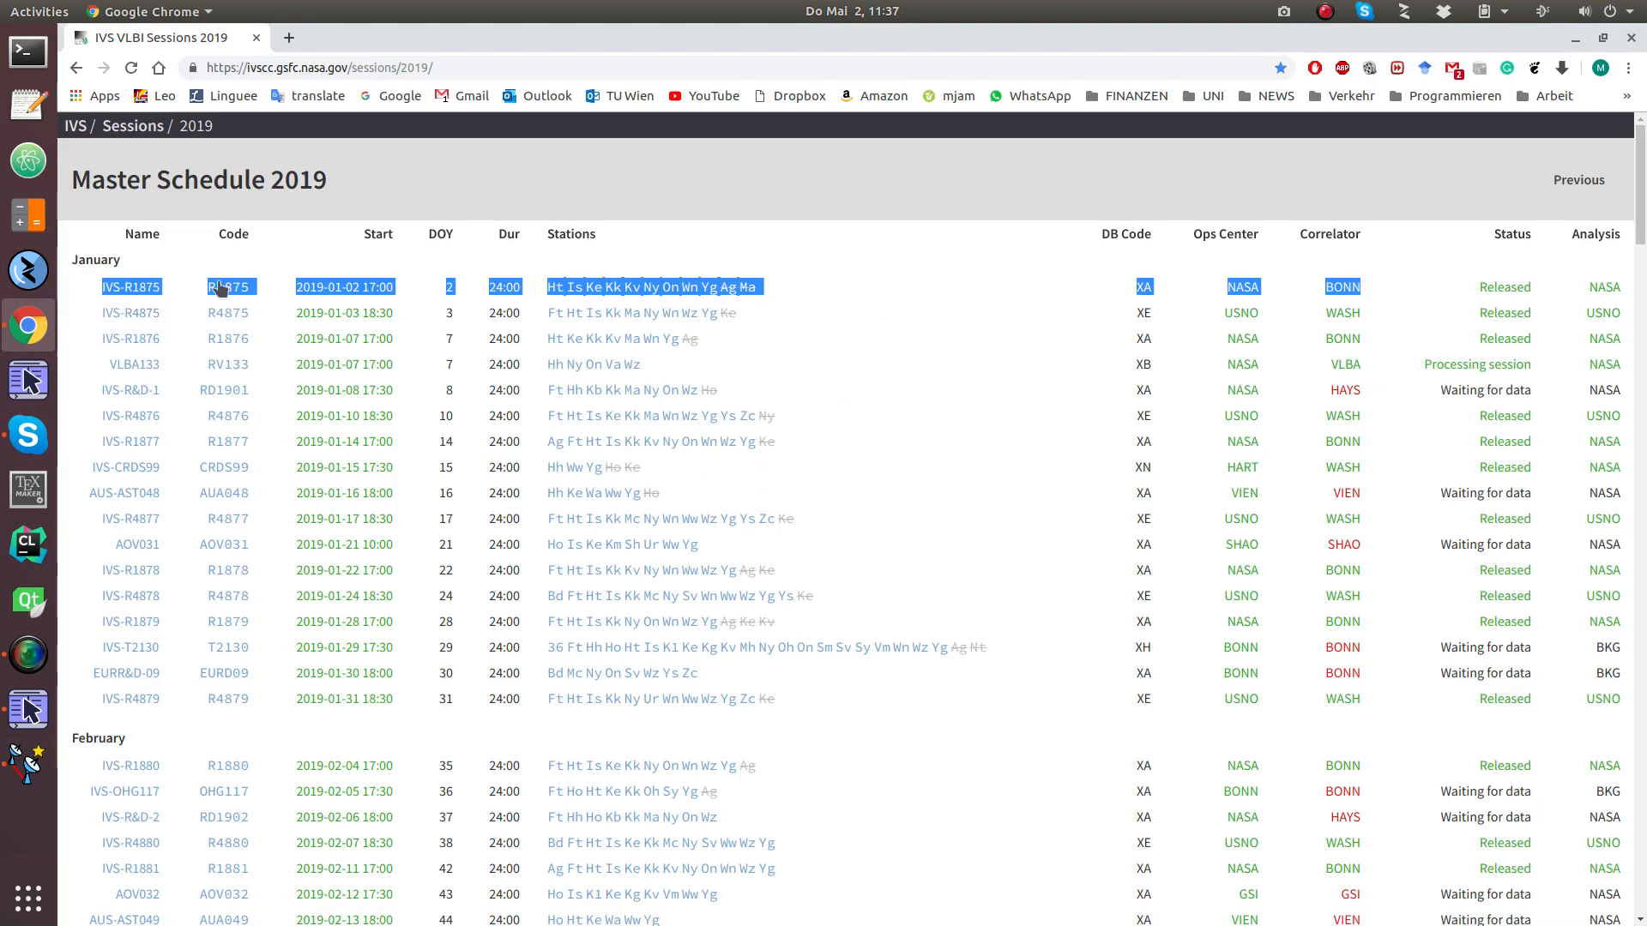
{"action": "double_click", "coordinate": [413, 67]}
{"action": "key", "text": "BackSpace"}
{"action": "key", "text": "BackSpace"}
{"action": "key", "text": "Return"}
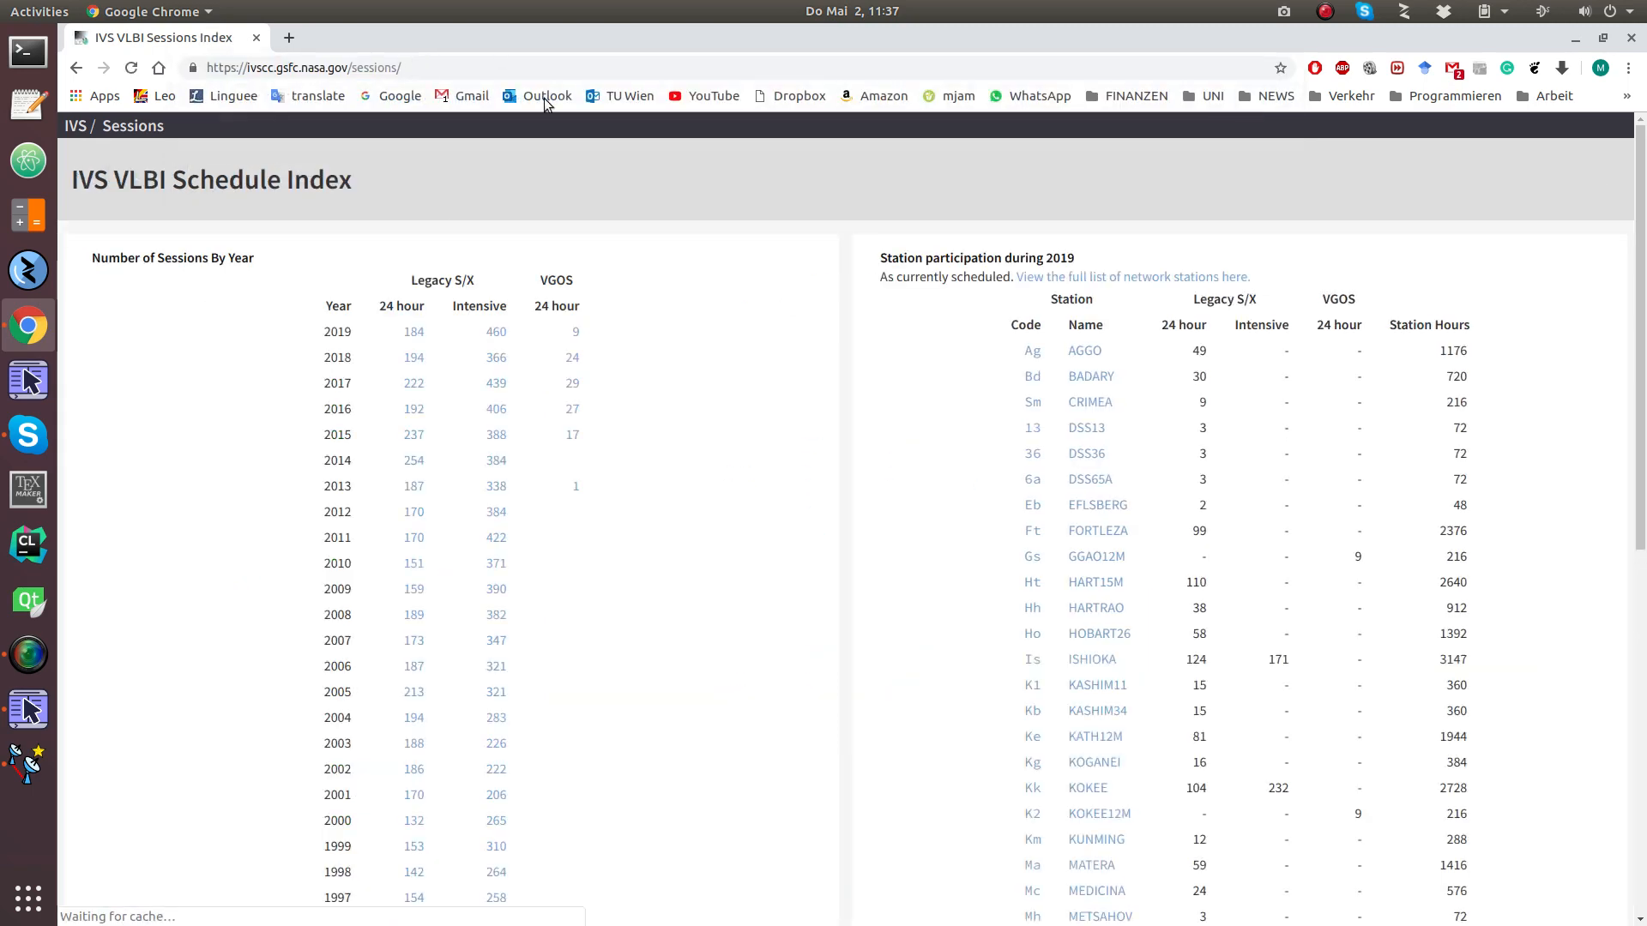
{"action": "left_click", "coordinate": [494, 331]}
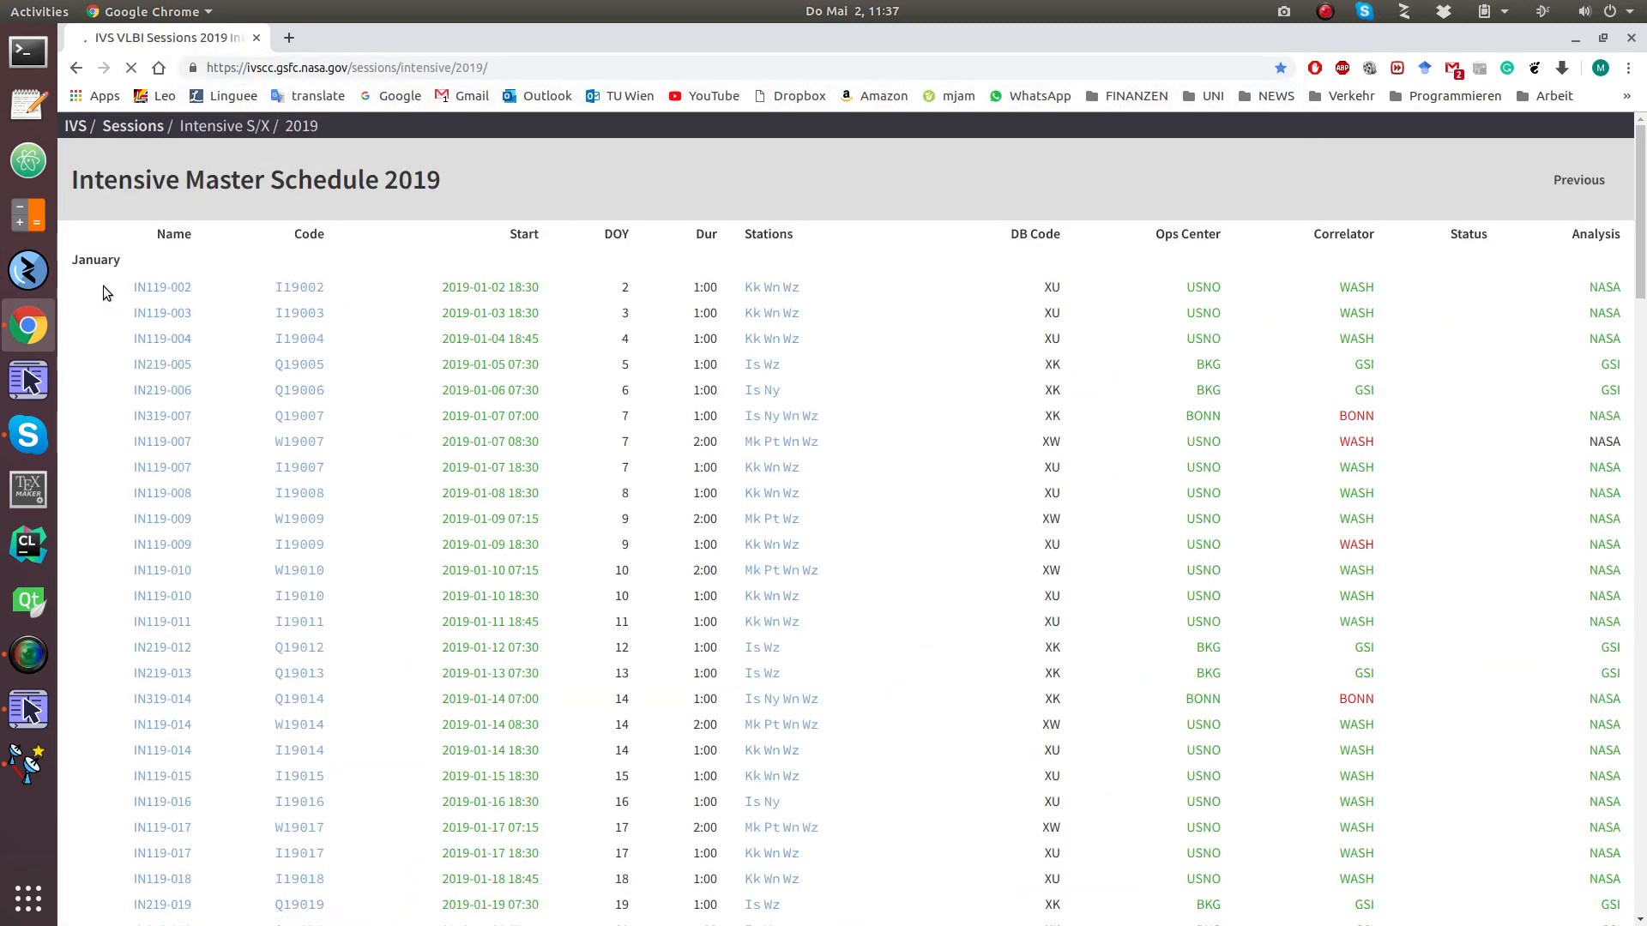
{"action": "left_click_drag", "start_coordinate": [103, 286], "coordinate": [1236, 290]}
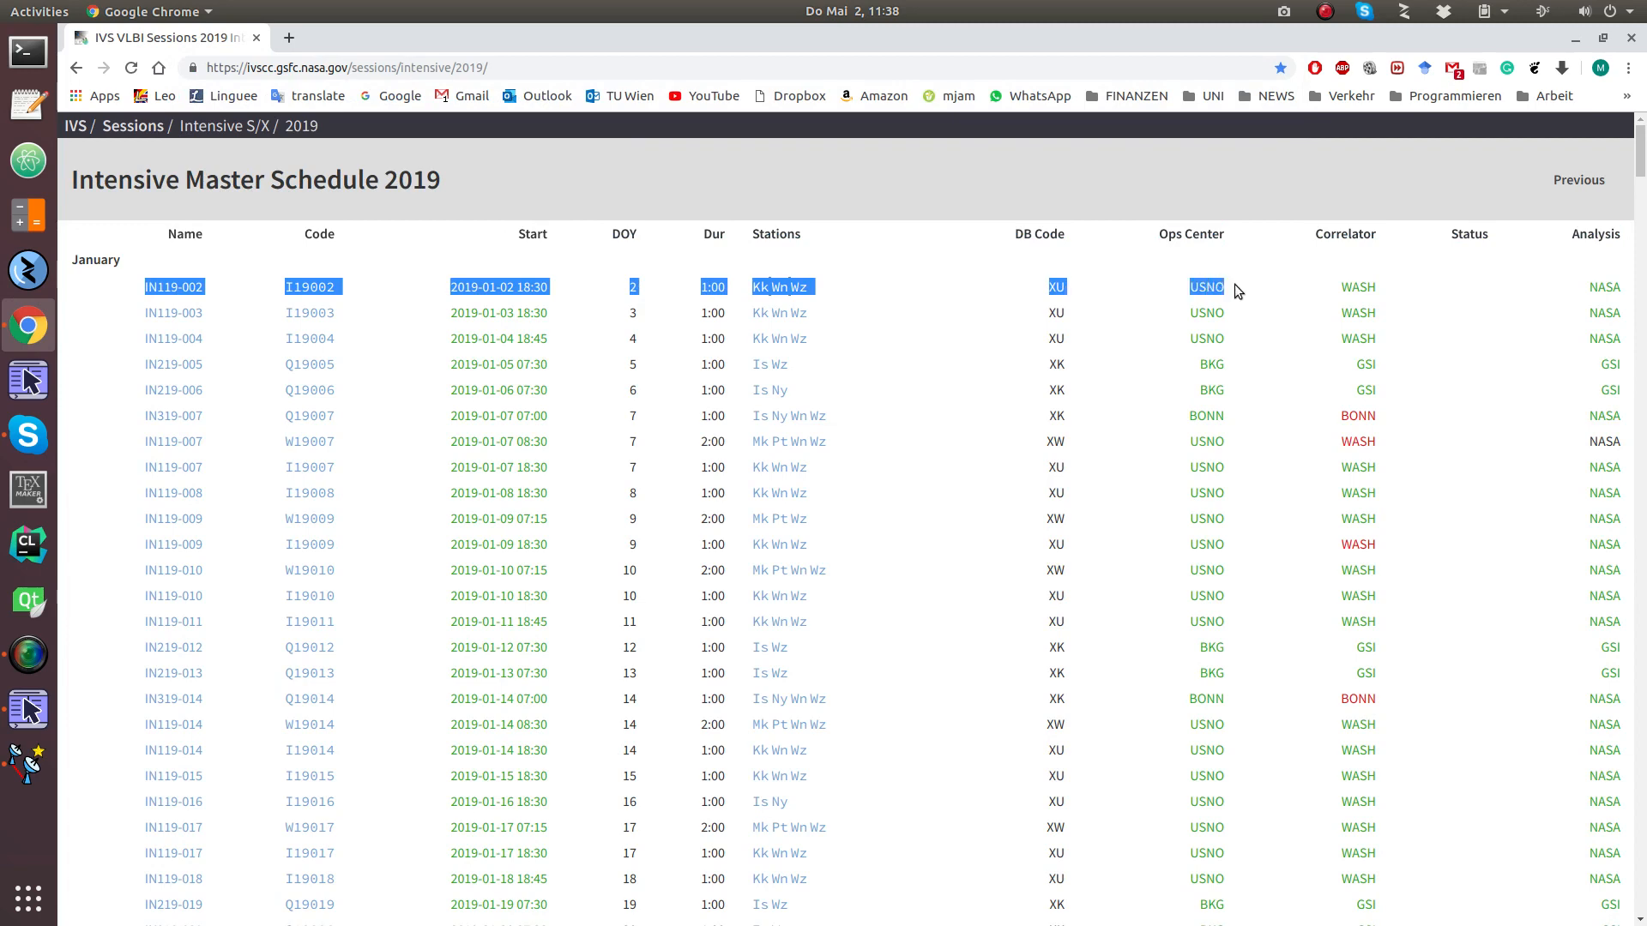
{"action": "left_click", "coordinate": [939, 286]}
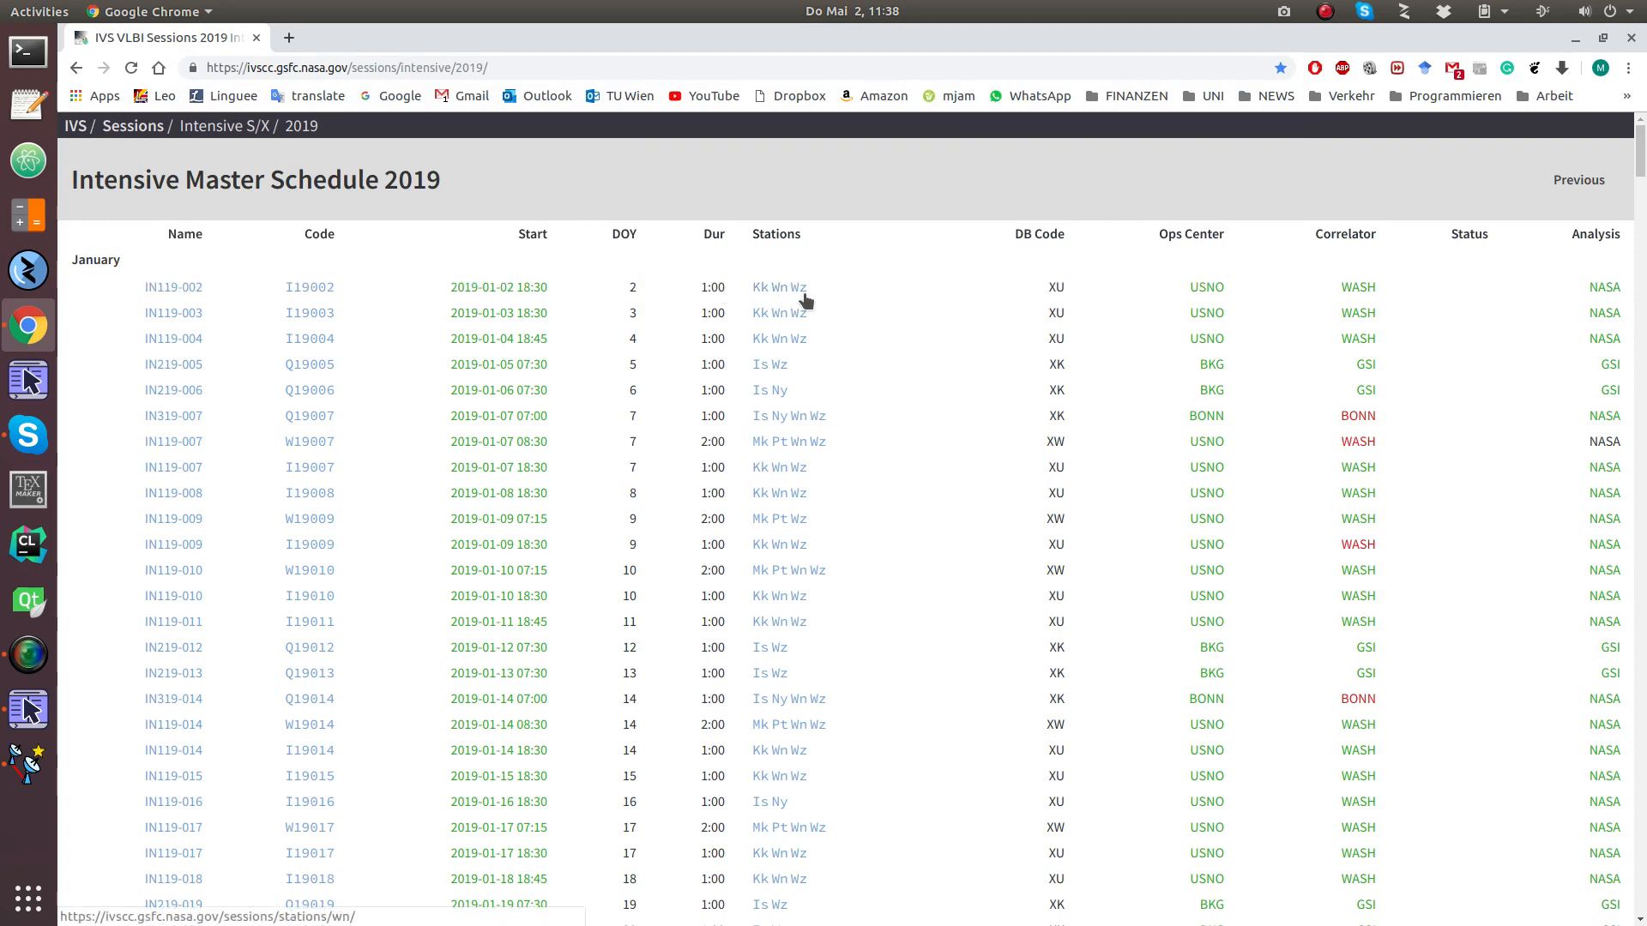
Switch to VieSched++, select station KOKEE and create a parameter set named intensive with available set to no
{"action": "left_click", "coordinate": [22, 776]}
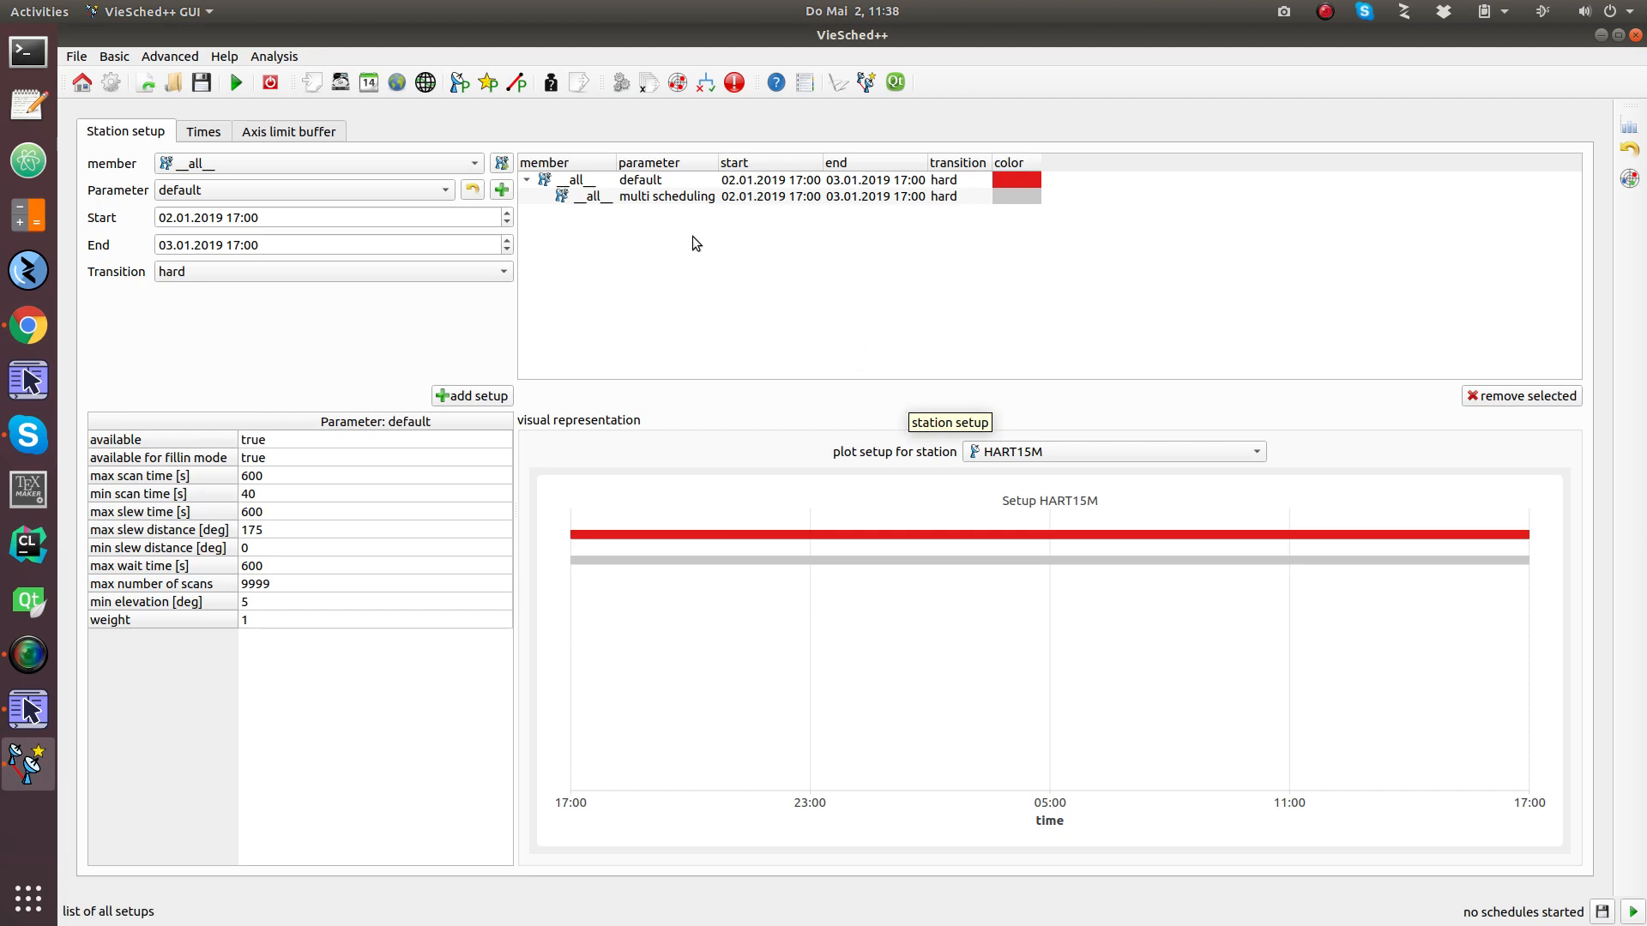
{"action": "left_click", "coordinate": [437, 161]}
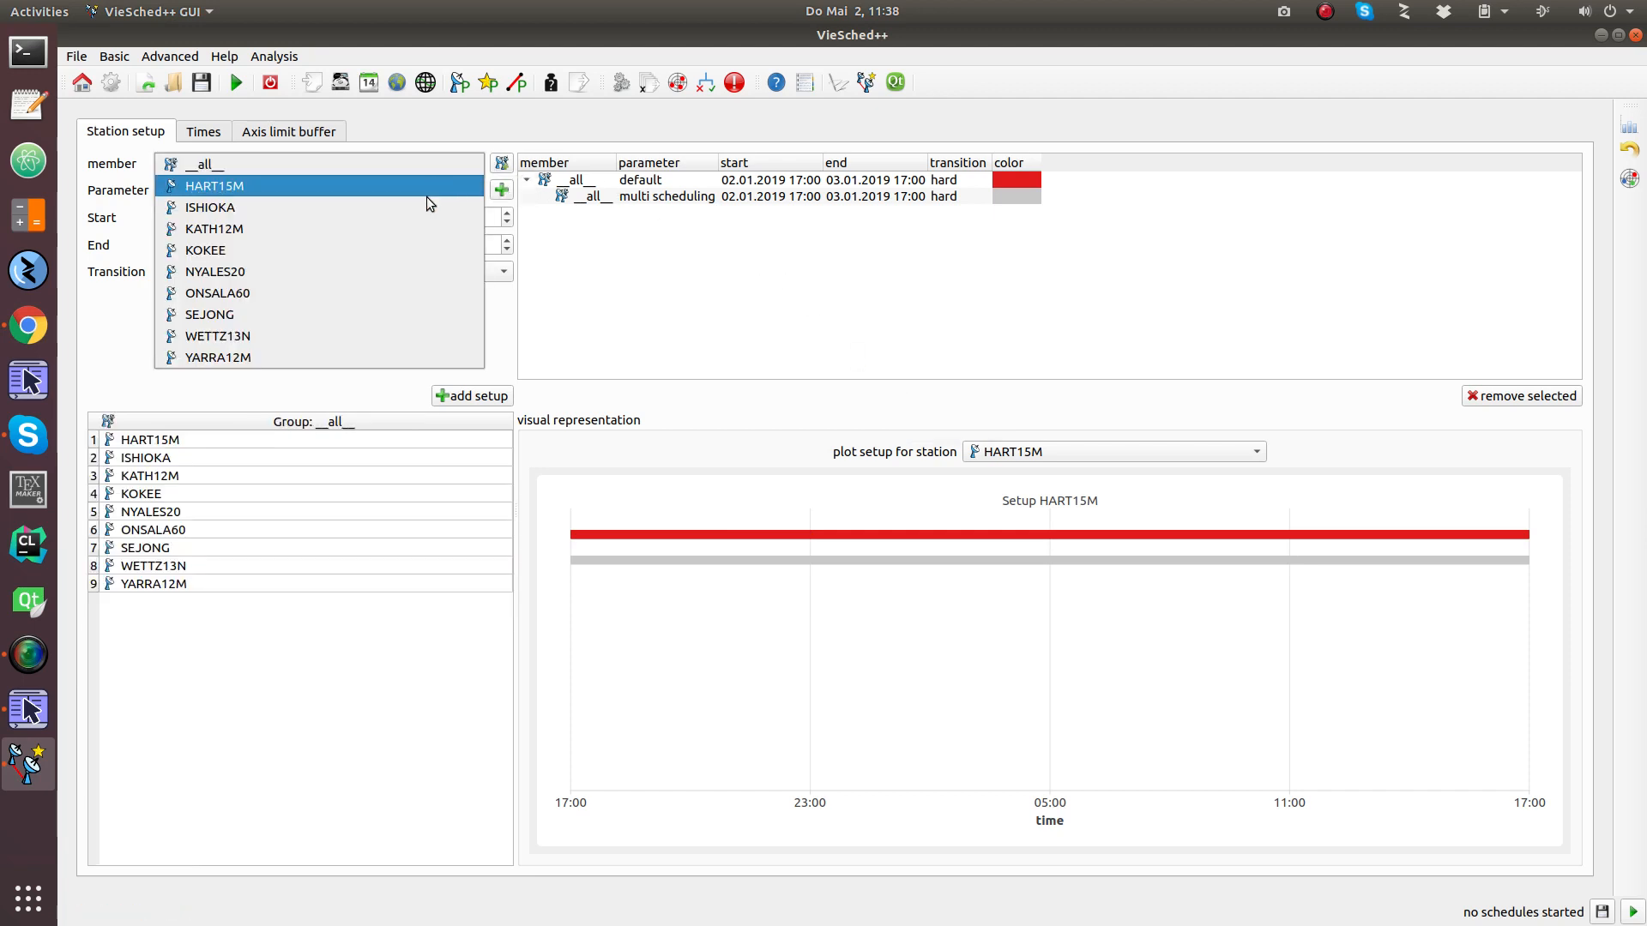
{"action": "left_click", "coordinate": [400, 248]}
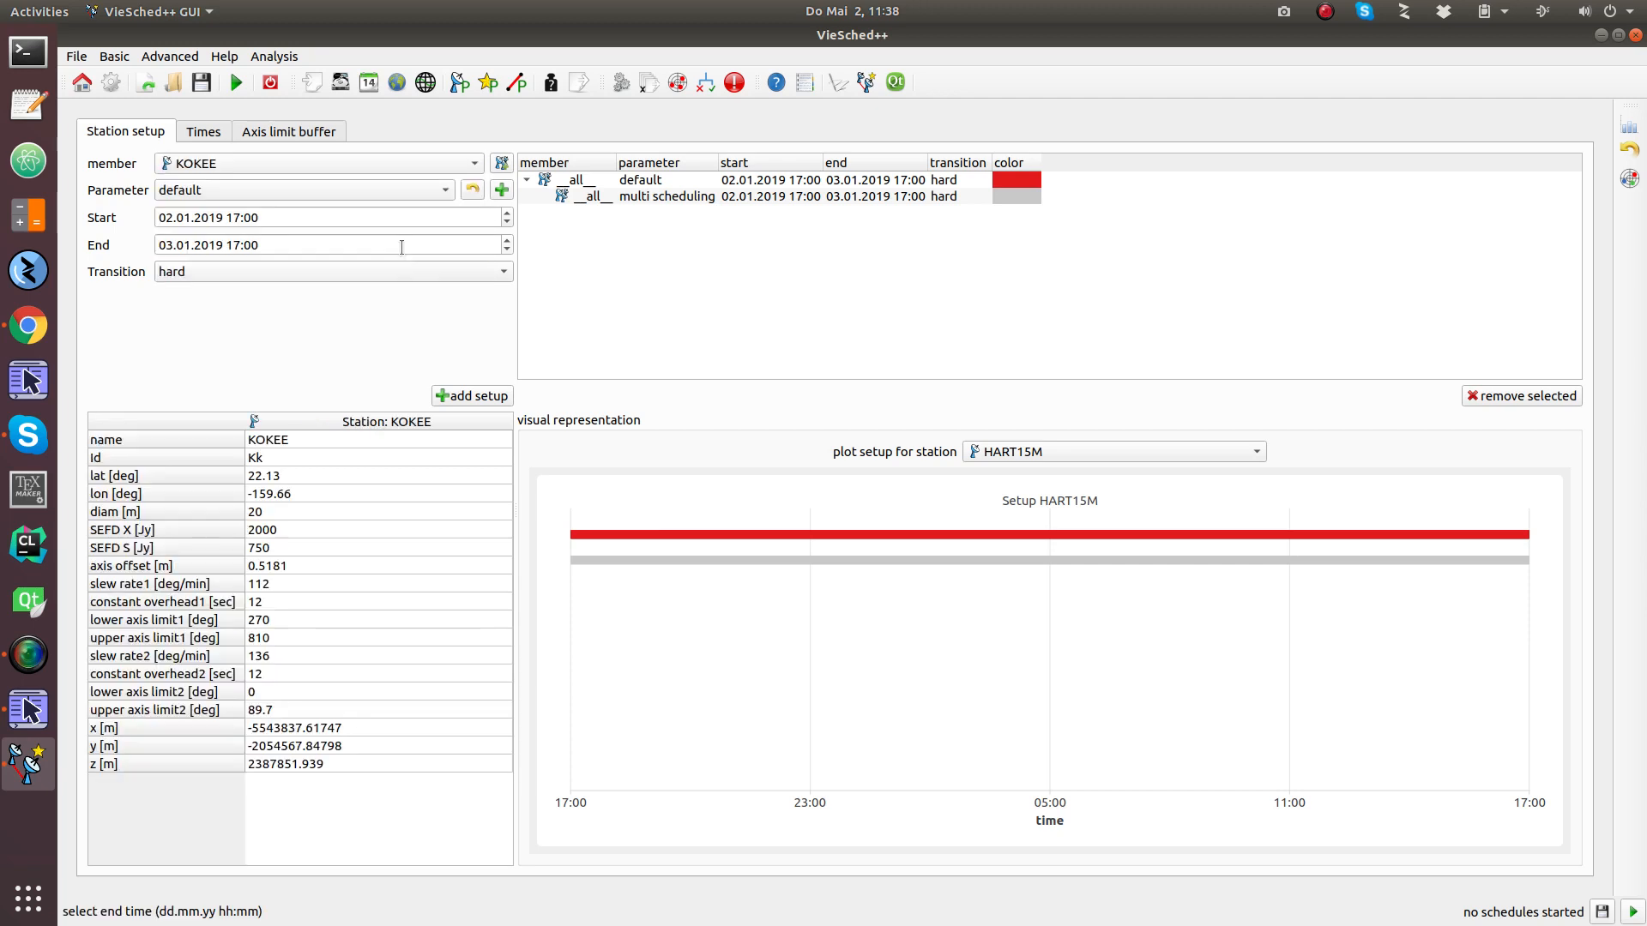
{"action": "left_click", "coordinate": [501, 190]}
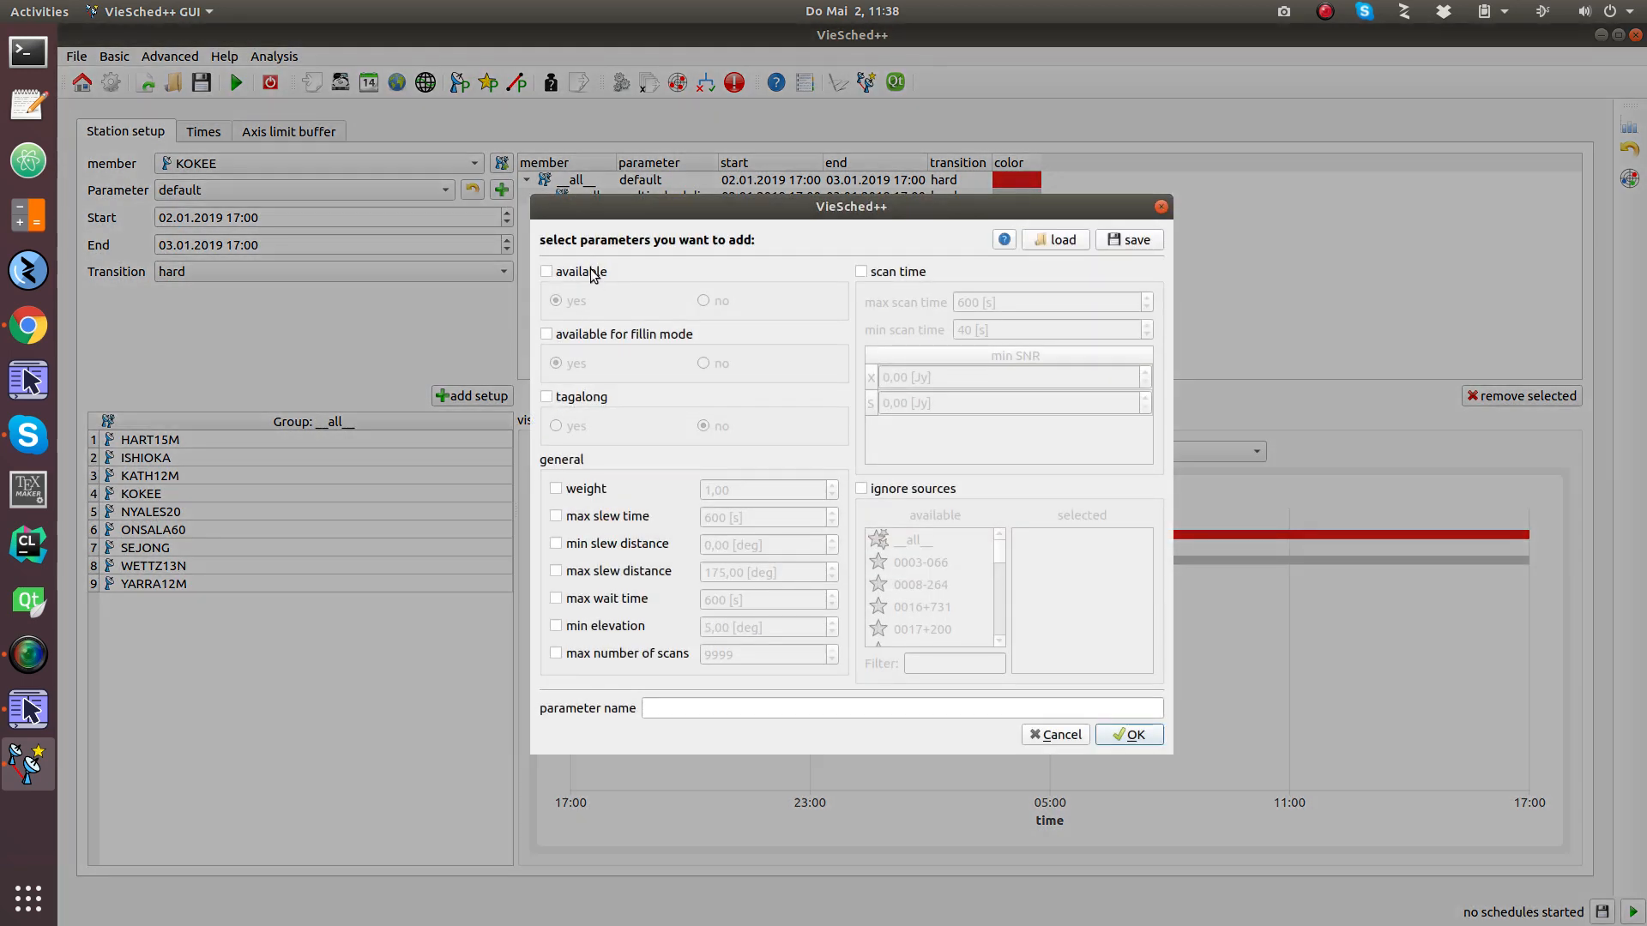
{"action": "left_click", "coordinate": [591, 273]}
{"action": "left_click", "coordinate": [719, 302]}
{"action": "left_click", "coordinate": [775, 710]}
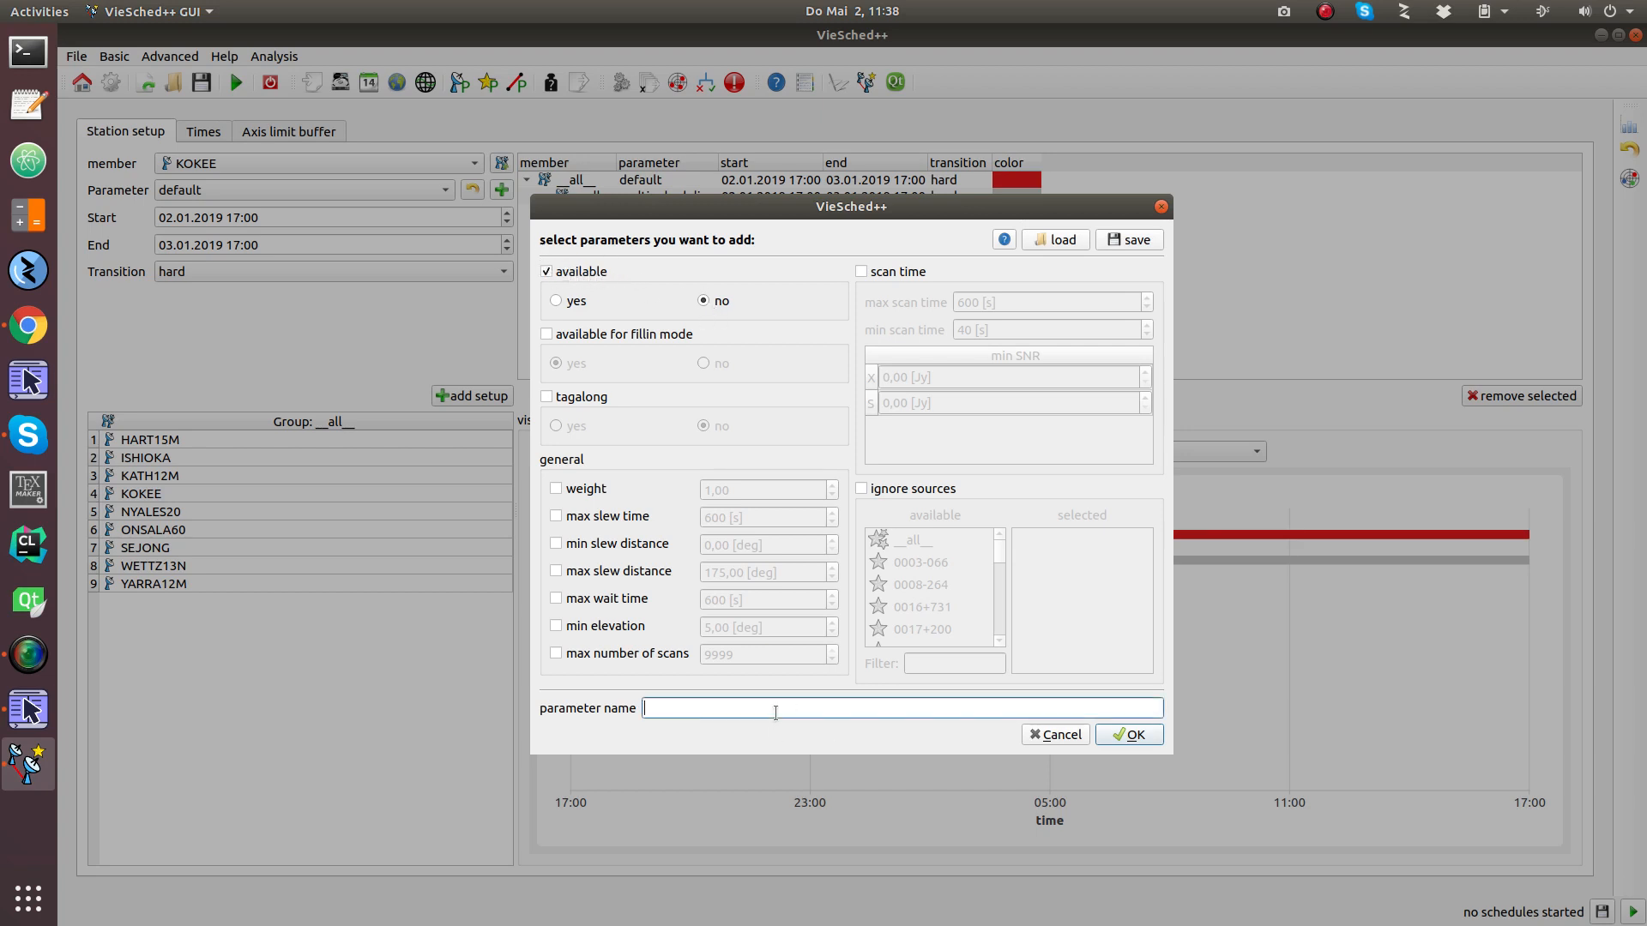
{"action": "type", "text": "intensive"}
{"action": "key", "text": "Return"}
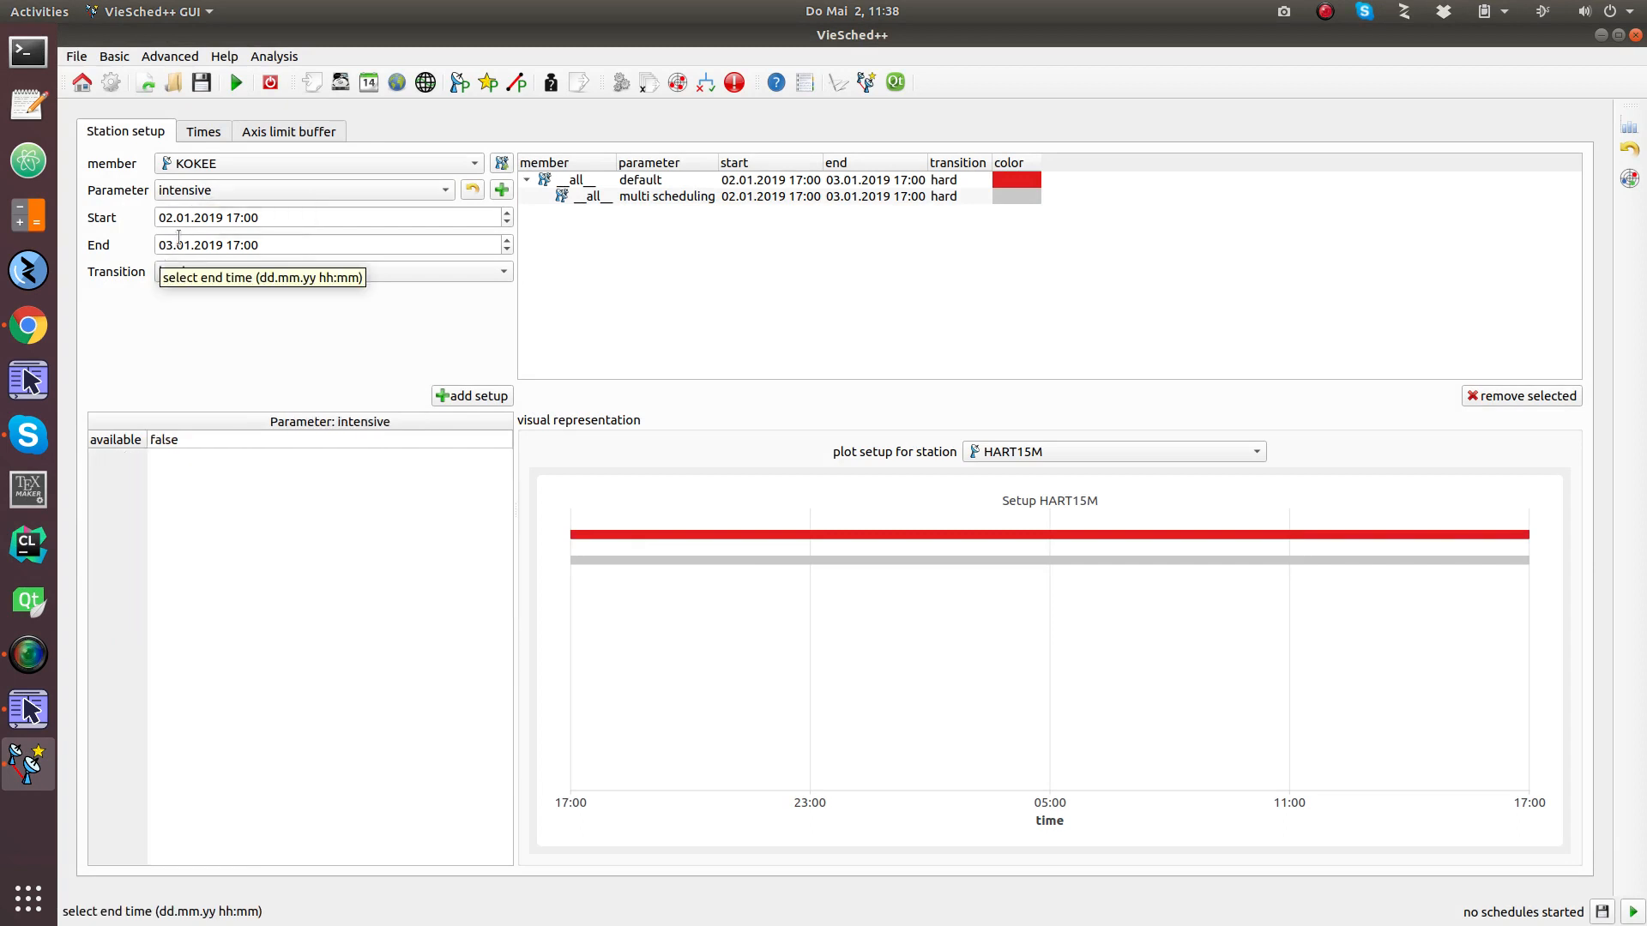
Set the KOKEE setup period to start 02.01.2019 18:15 and end 02.01.2019 19:45
{"action": "scroll", "coordinate": [165, 246], "scroll_direction": "down", "scroll_amount": 1}
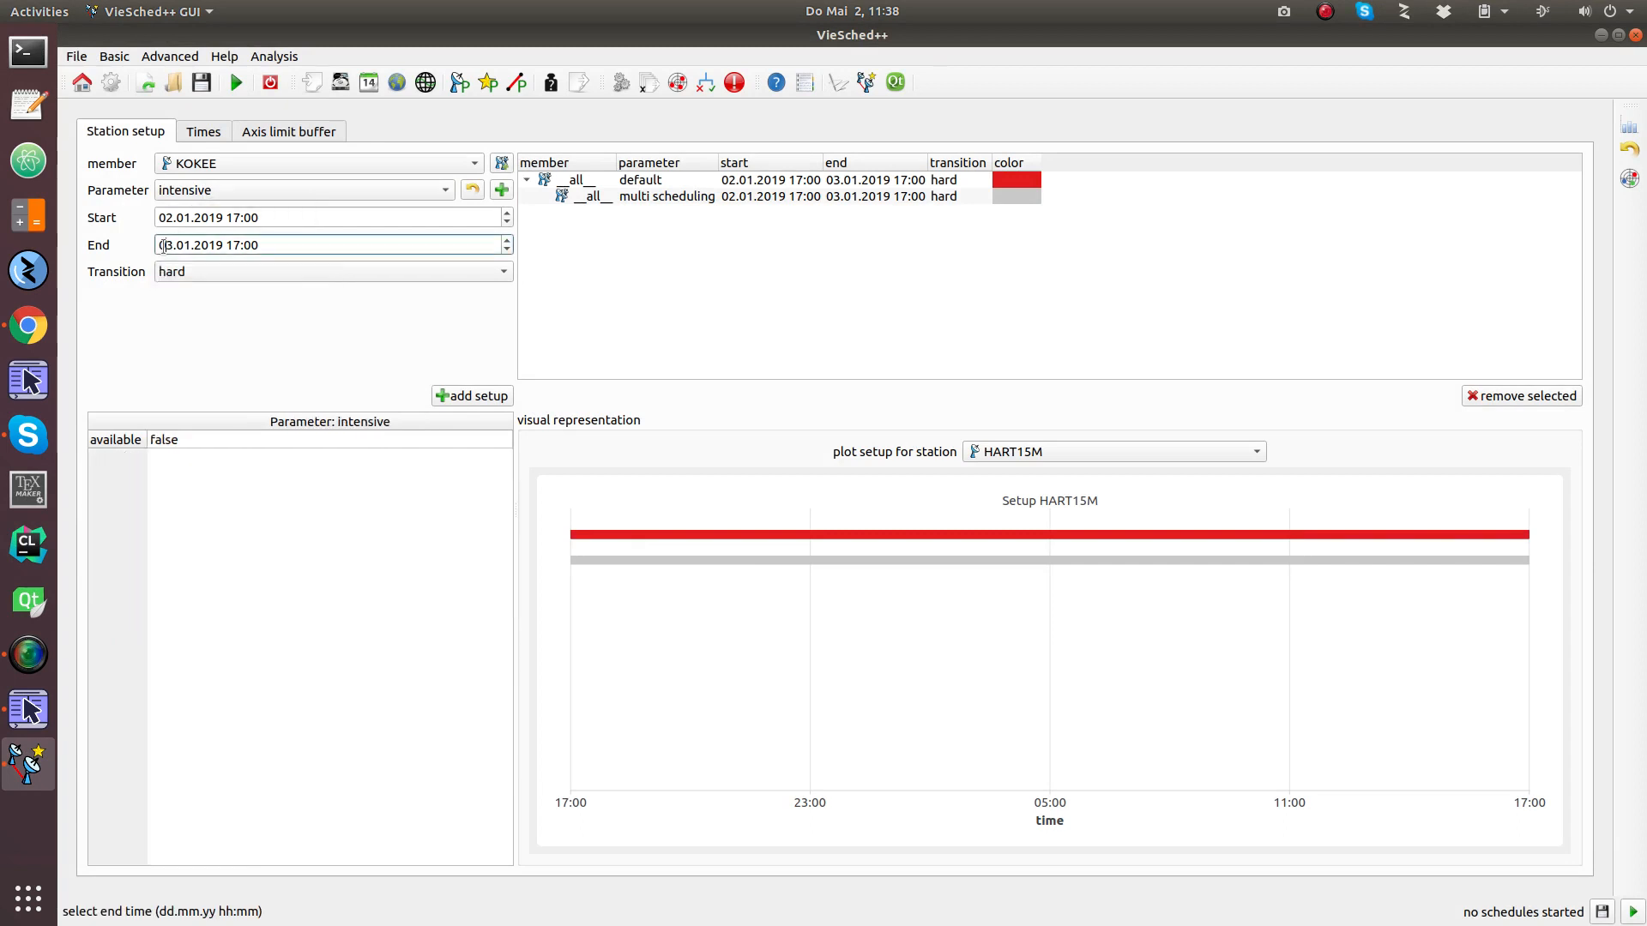
{"action": "left_click", "coordinate": [235, 220]}
{"action": "scroll", "coordinate": [289, 218], "scroll_direction": "up", "scroll_amount": 1}
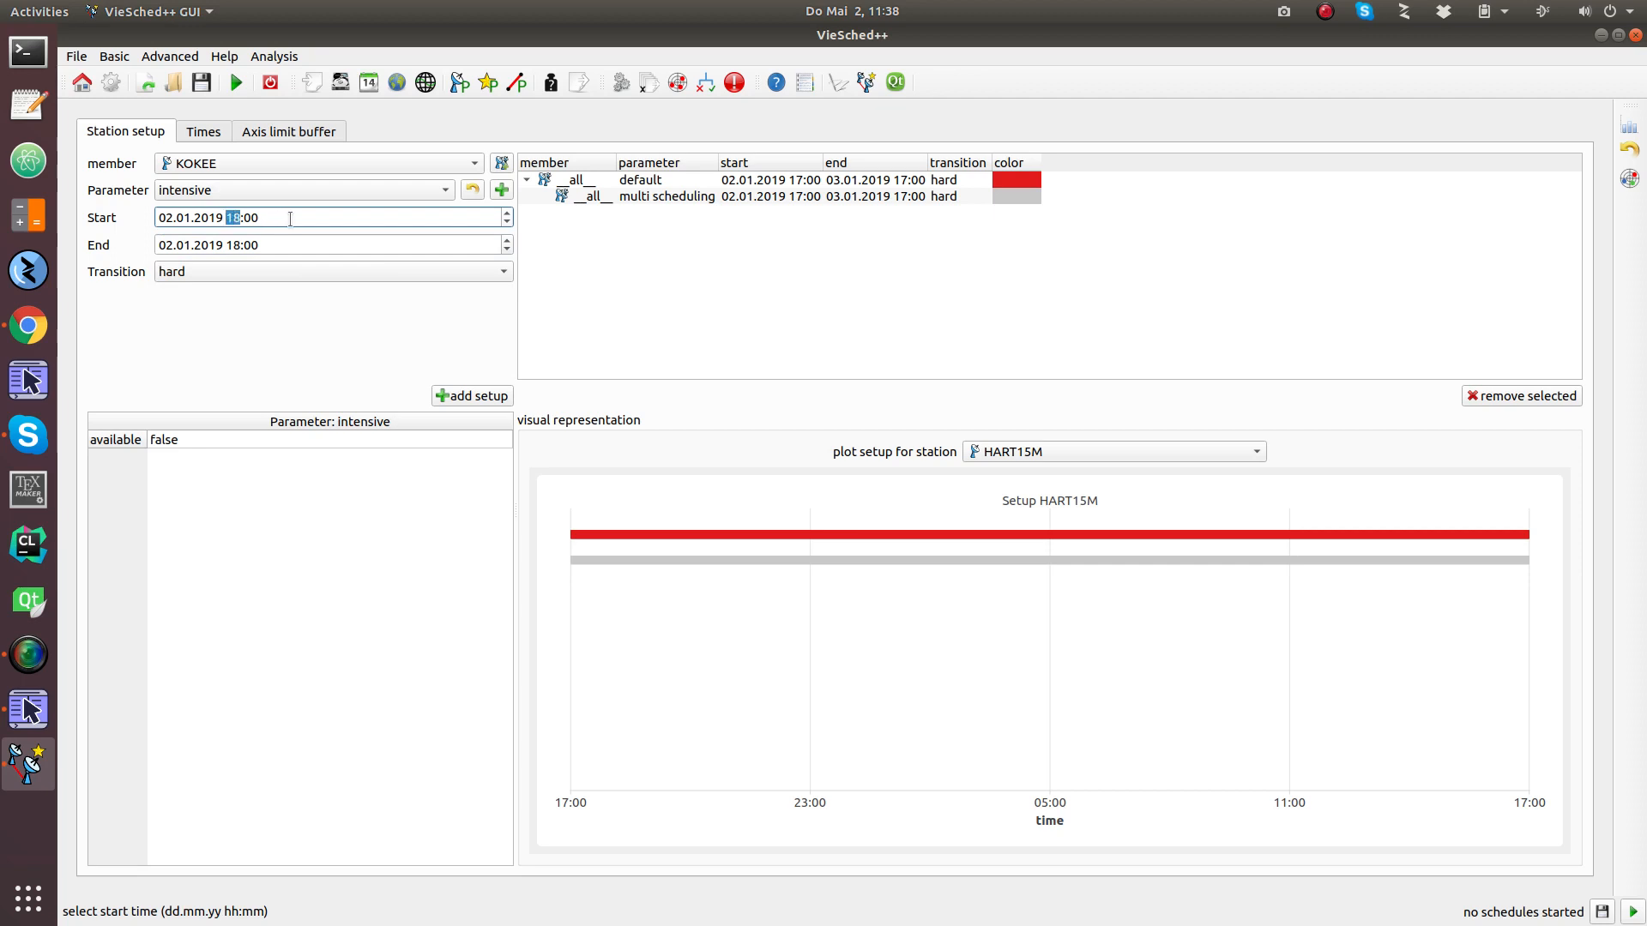
{"action": "left_click", "coordinate": [290, 219]}
{"action": "scroll", "coordinate": [290, 219], "scroll_direction": "up", "scroll_amount": 4}
{"action": "scroll", "coordinate": [289, 219], "scroll_direction": "up", "scroll_amount": 4}
{"action": "left_click", "coordinate": [231, 247]}
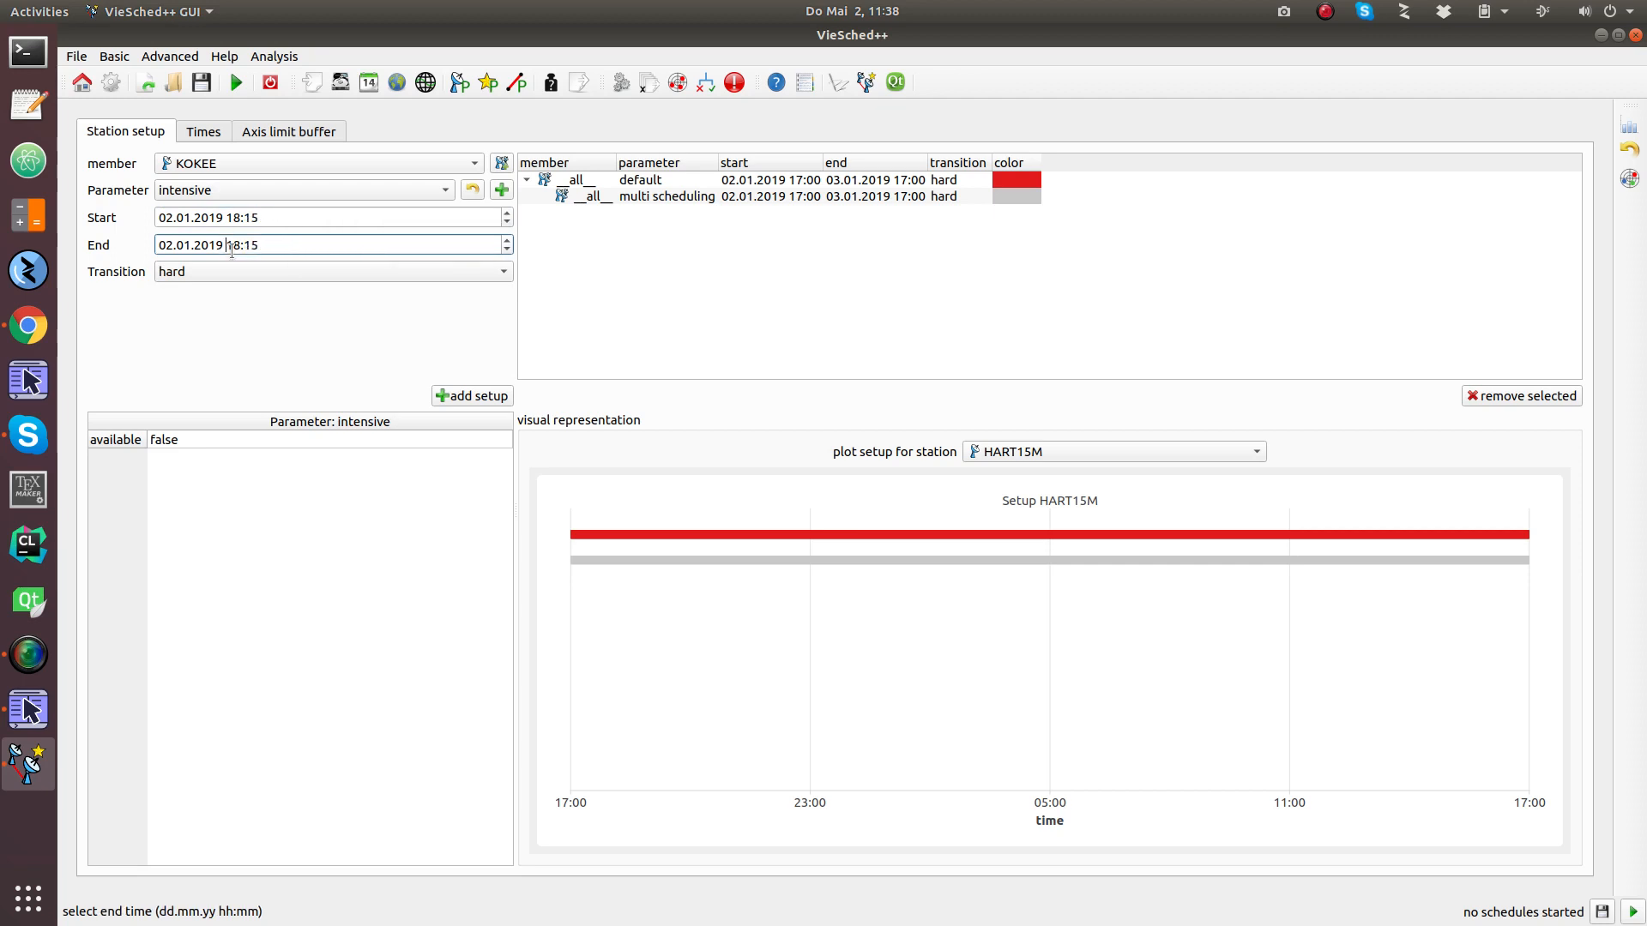
{"action": "scroll", "coordinate": [234, 248], "scroll_direction": "up", "scroll_amount": 1}
{"action": "left_click", "coordinate": [272, 245]}
{"action": "scroll", "coordinate": [272, 245], "scroll_direction": "up", "scroll_amount": 6}
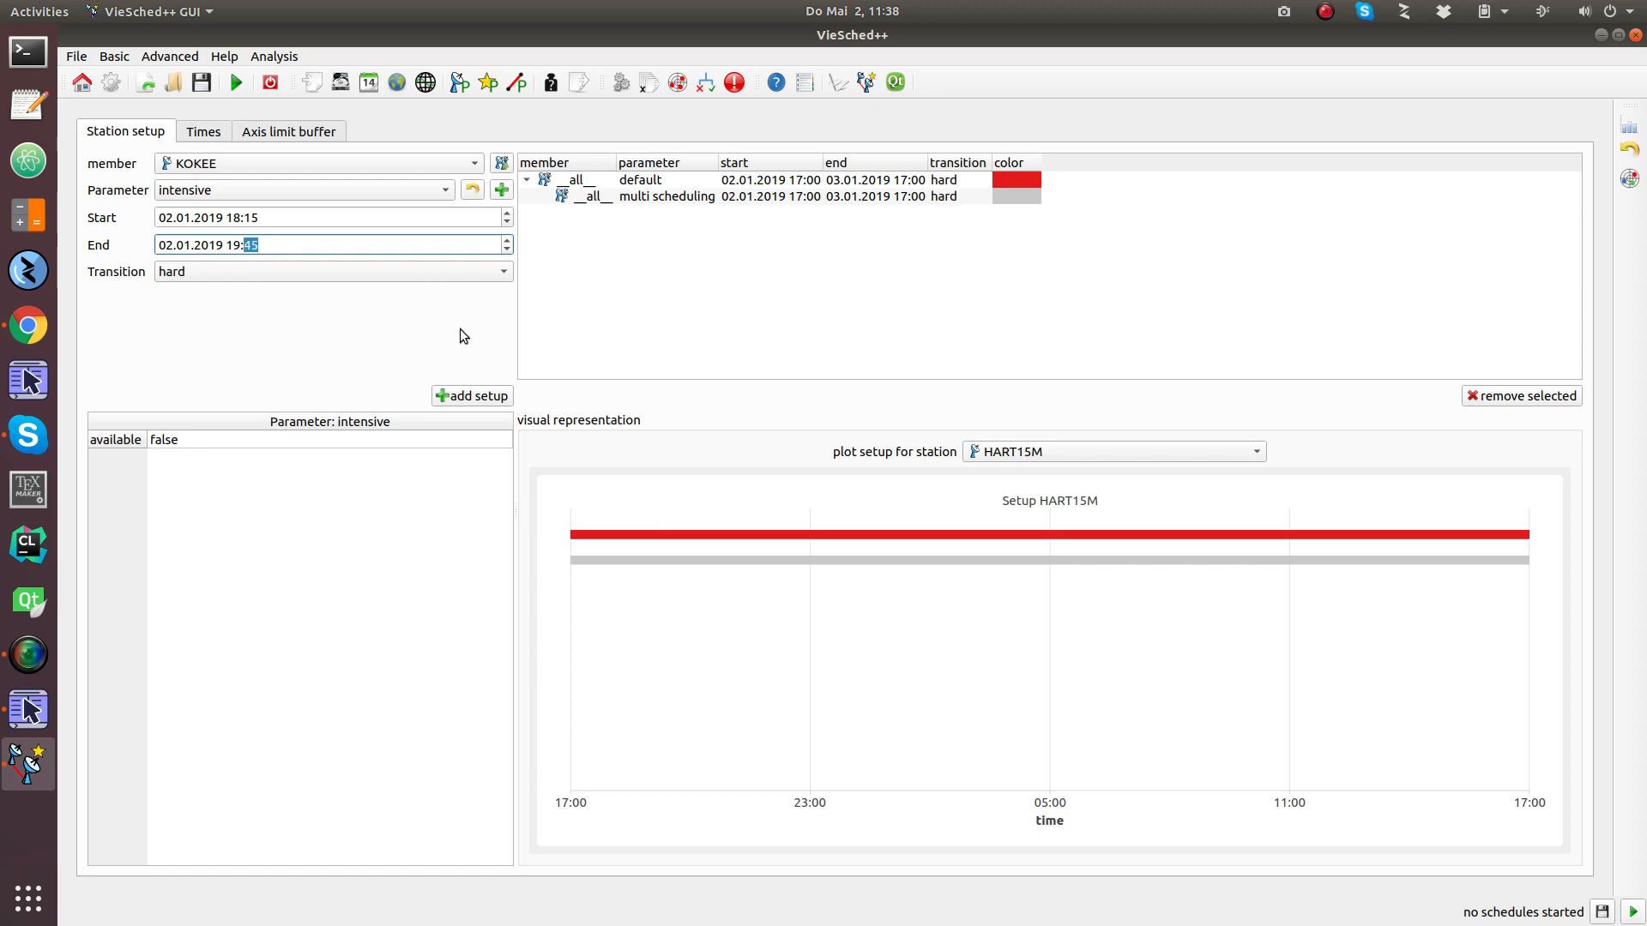
Add the KOKEE intensive setup beneath the multi scheduling entry and plot the setup for KOKEE
{"action": "left_click", "coordinate": [592, 197]}
{"action": "left_click", "coordinate": [474, 395]}
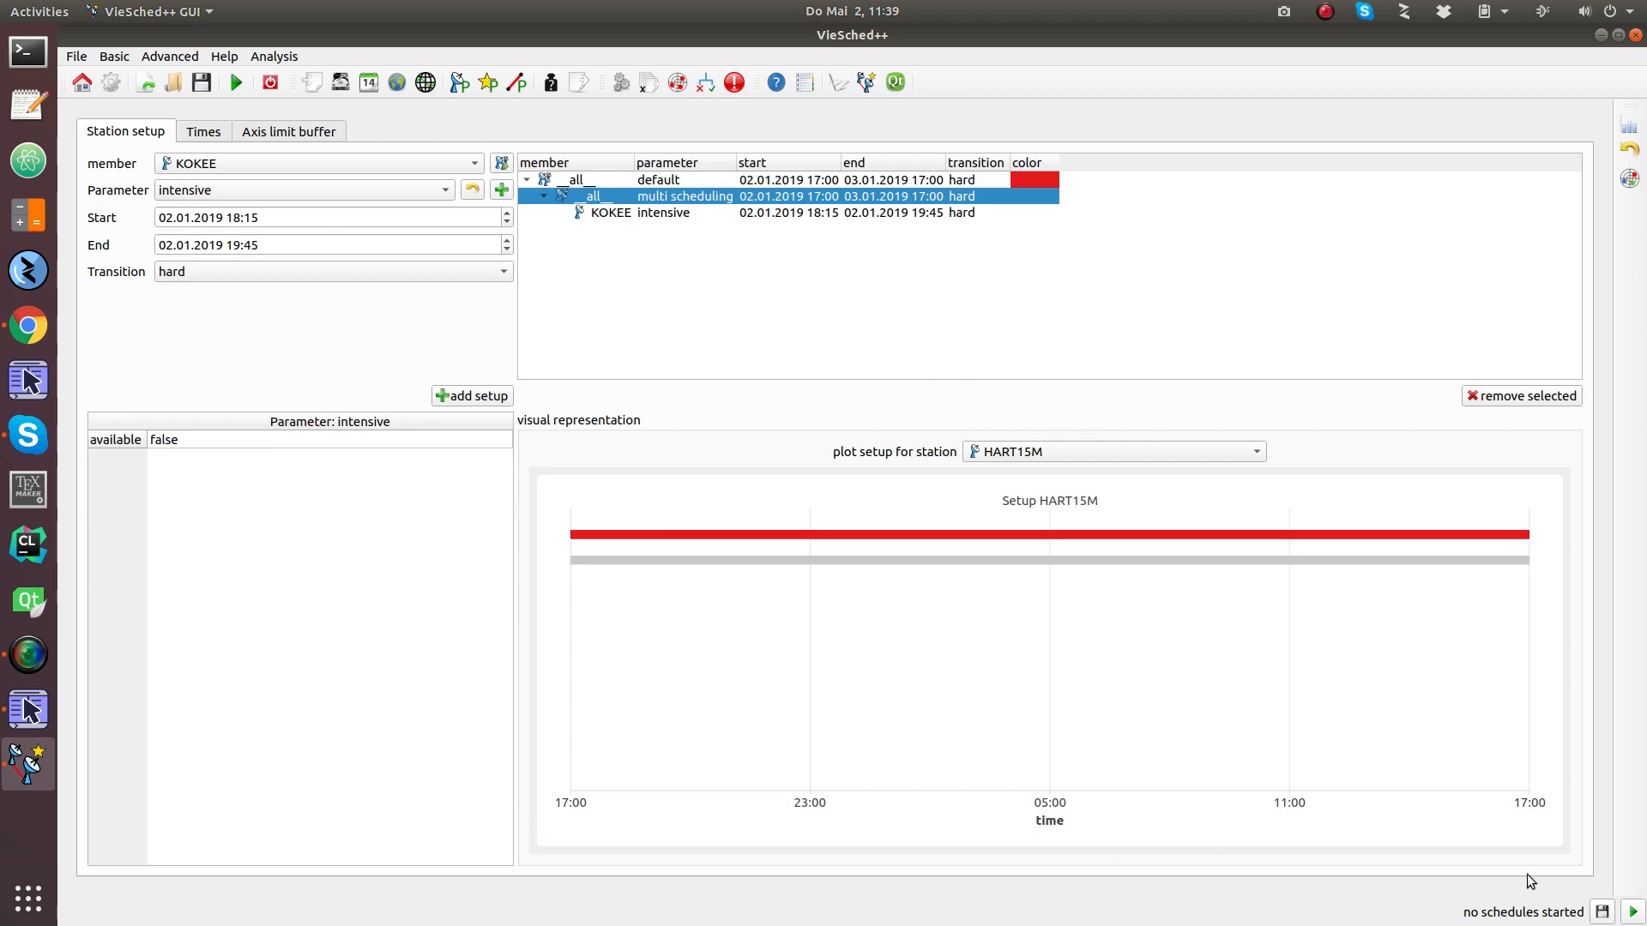
{"action": "left_click", "coordinate": [1025, 452]}
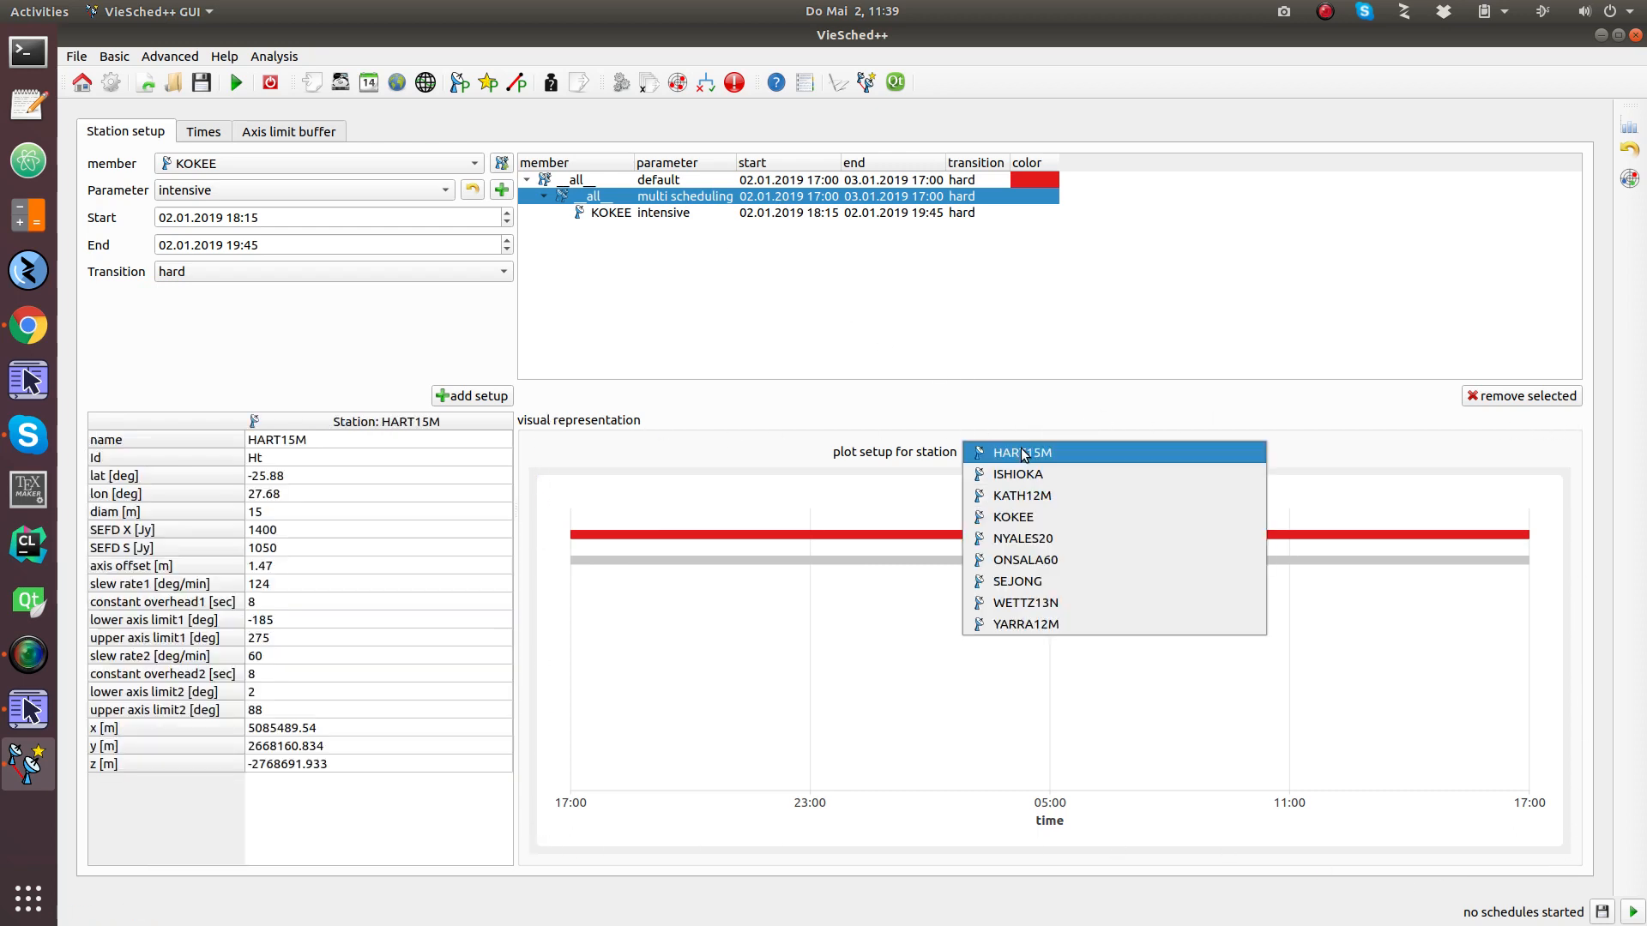
{"action": "left_click", "coordinate": [1041, 518]}
{"action": "mouse_move", "coordinate": [633, 585]}
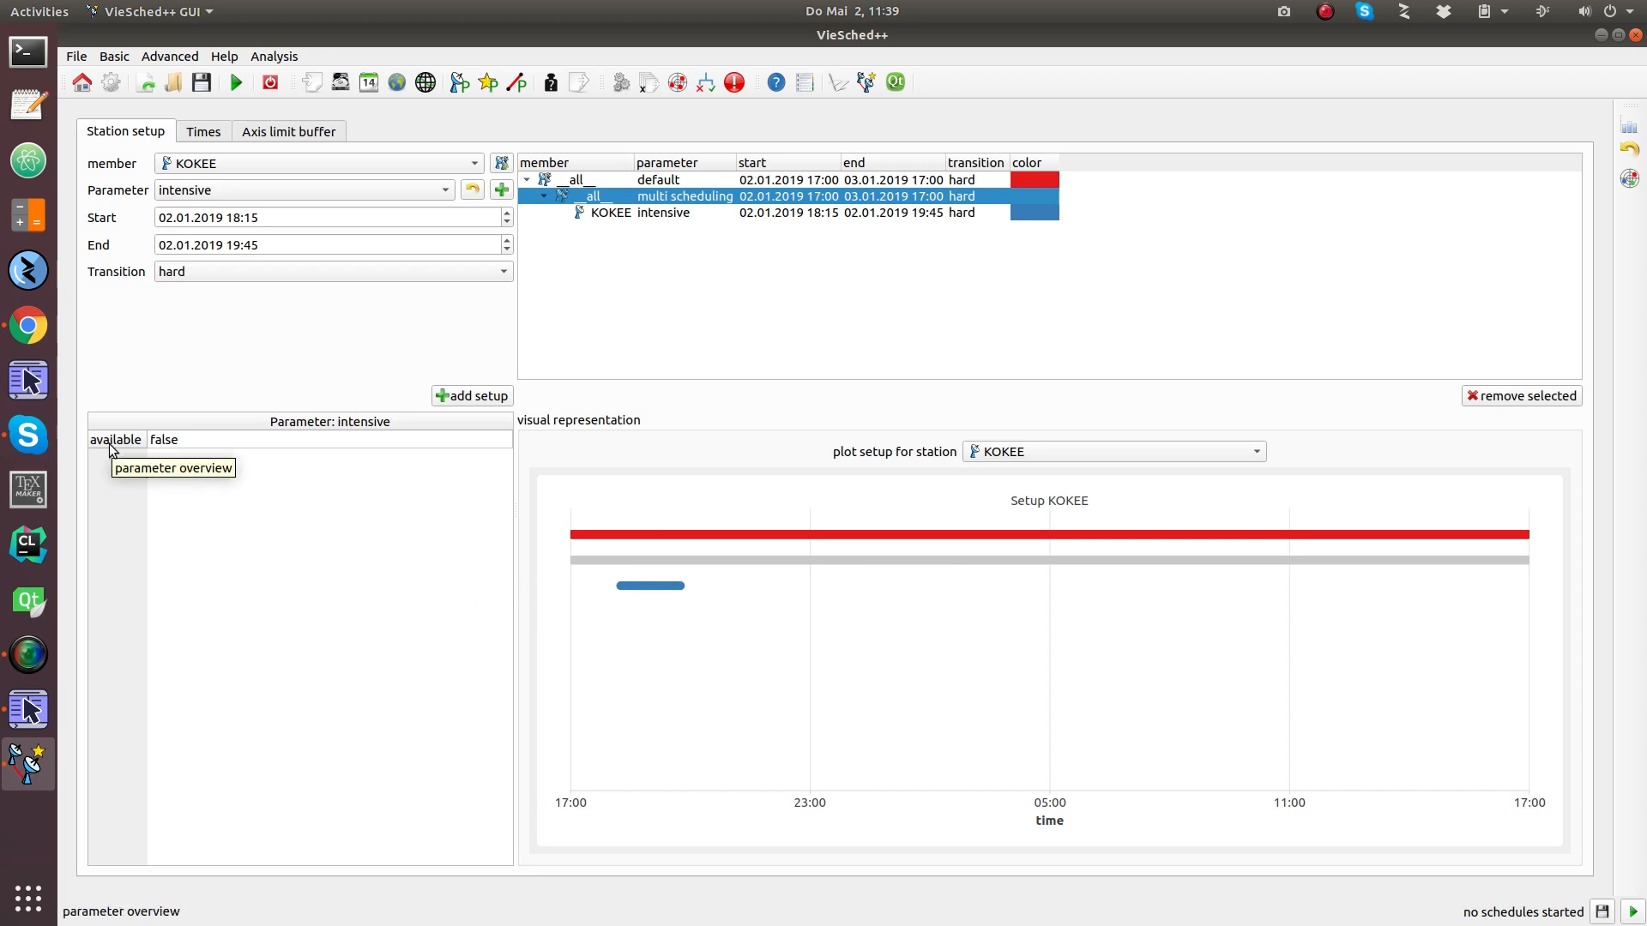
Add the same intensive setup for station WETTZ13N and plot its setup
{"action": "left_click", "coordinate": [425, 170]}
{"action": "left_click", "coordinate": [348, 249]}
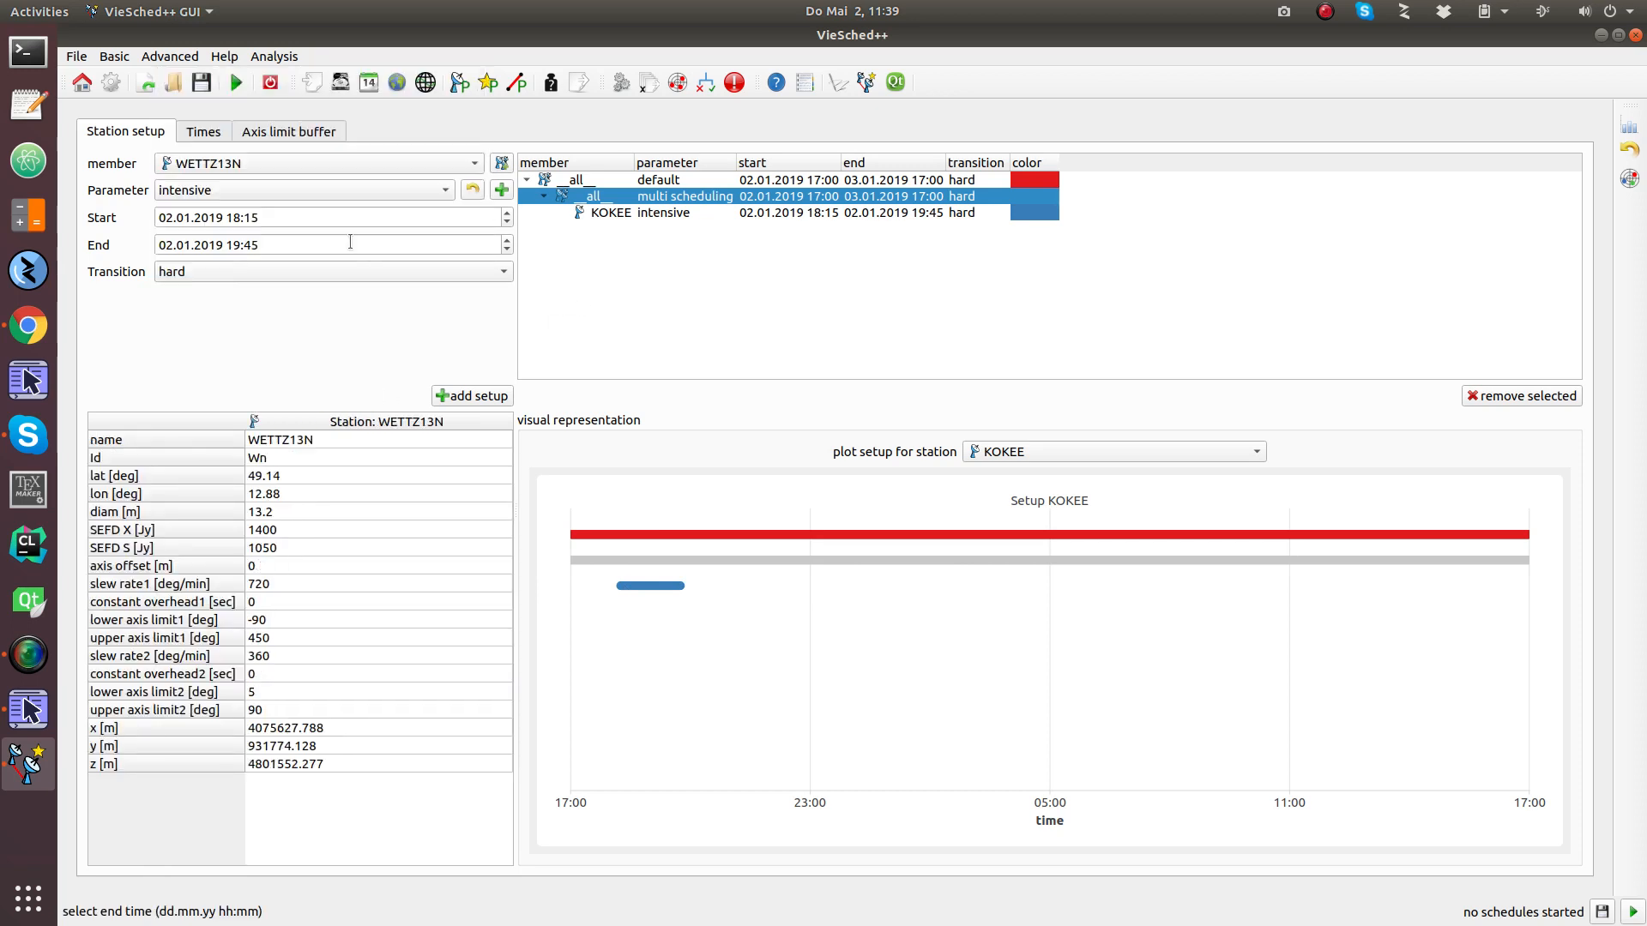
{"action": "left_click", "coordinate": [479, 397]}
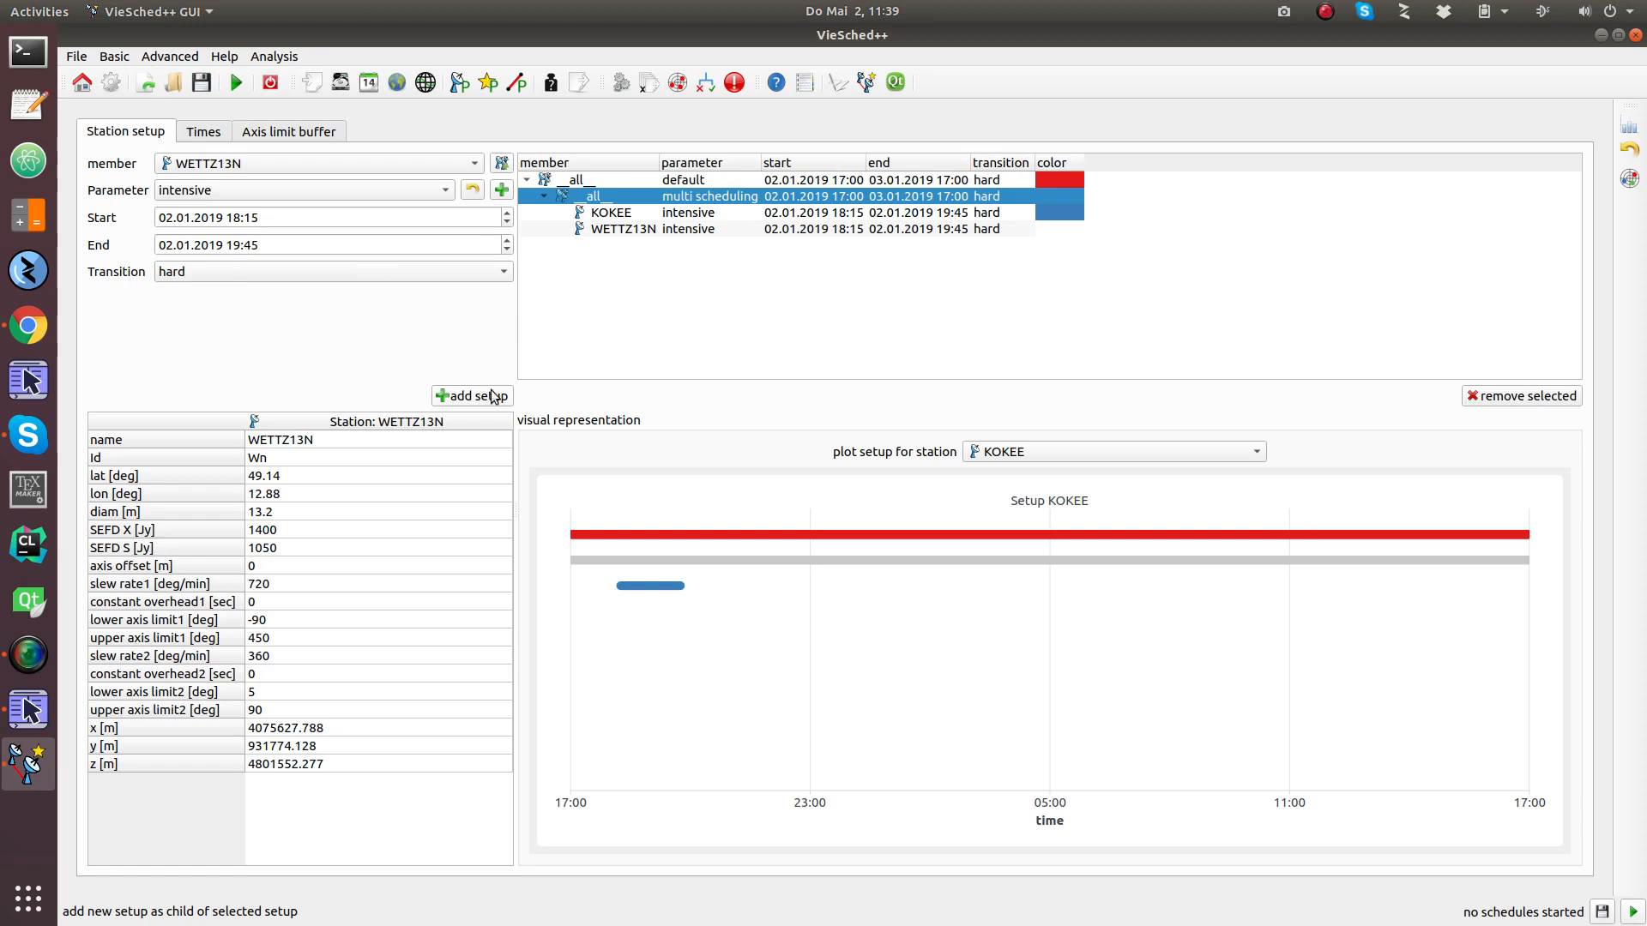
{"action": "left_click", "coordinate": [1065, 444]}
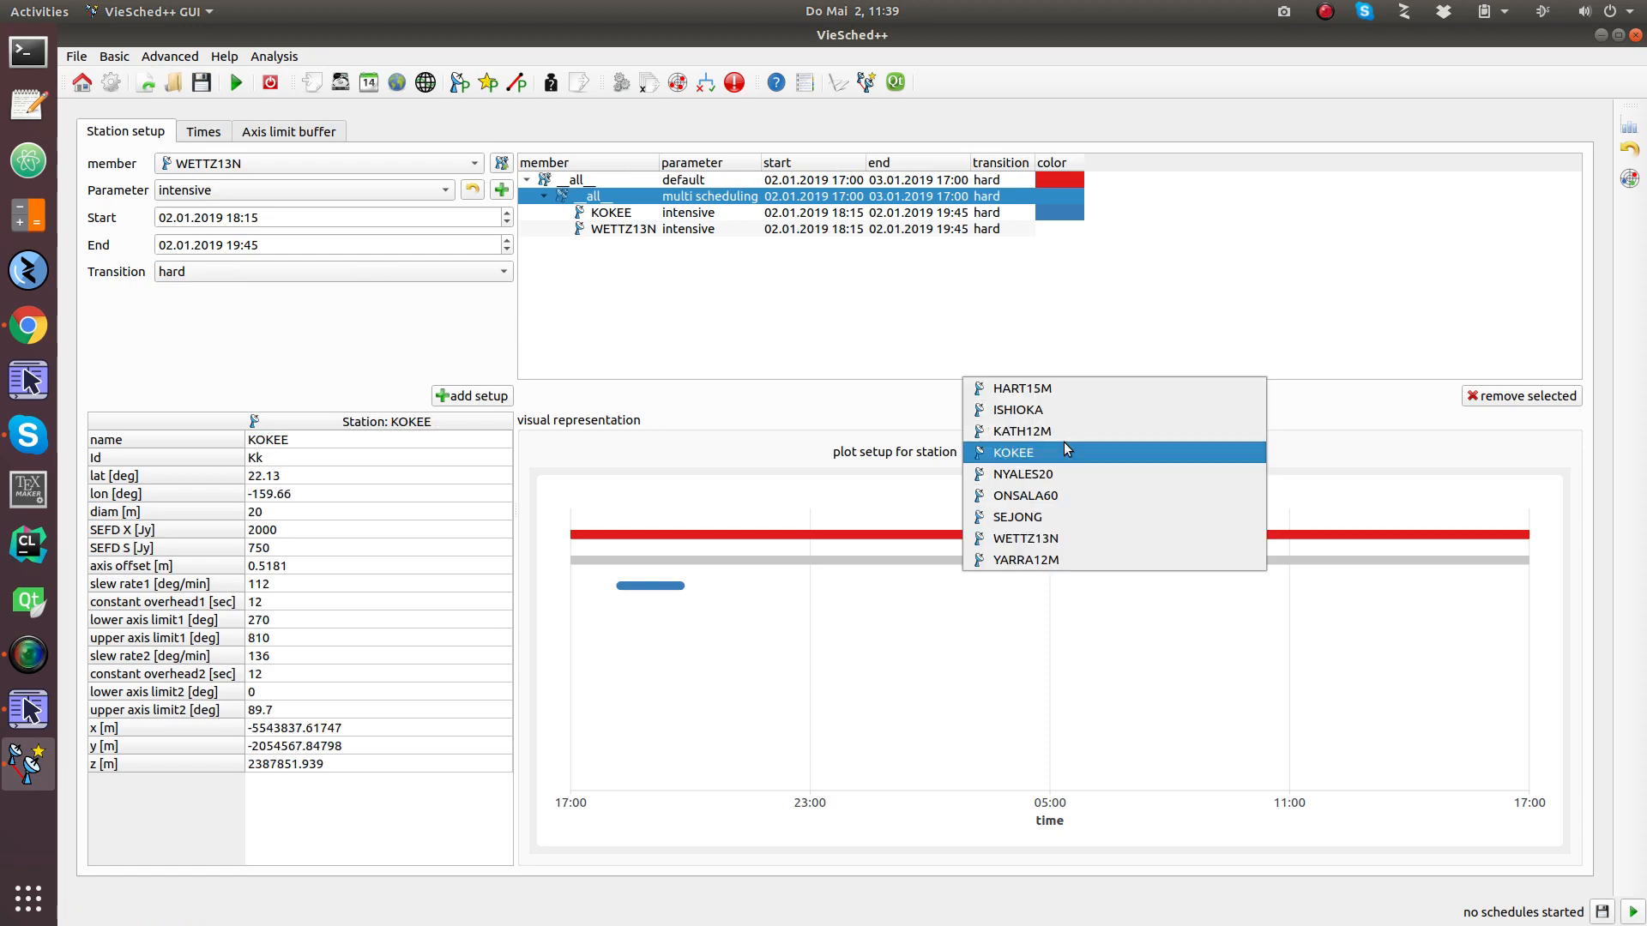
{"action": "left_click", "coordinate": [1053, 538]}
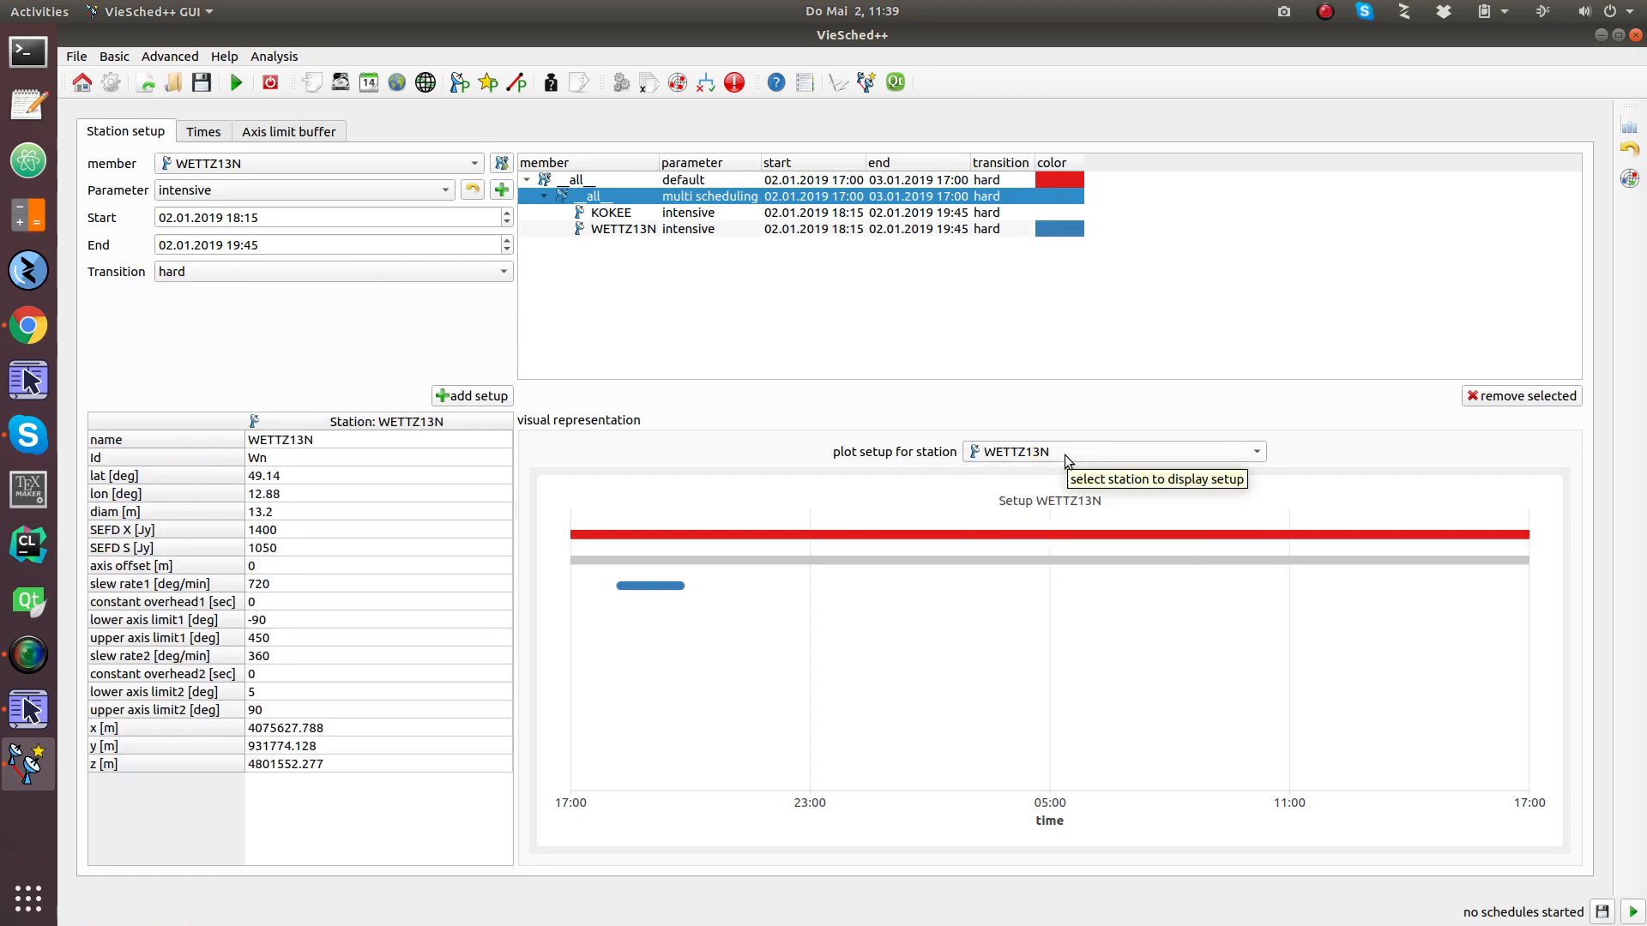
In the default source parameters, set the minimum flux to 0.25 Jy and the minimum number of stations to 3
{"action": "left_click", "coordinate": [488, 84]}
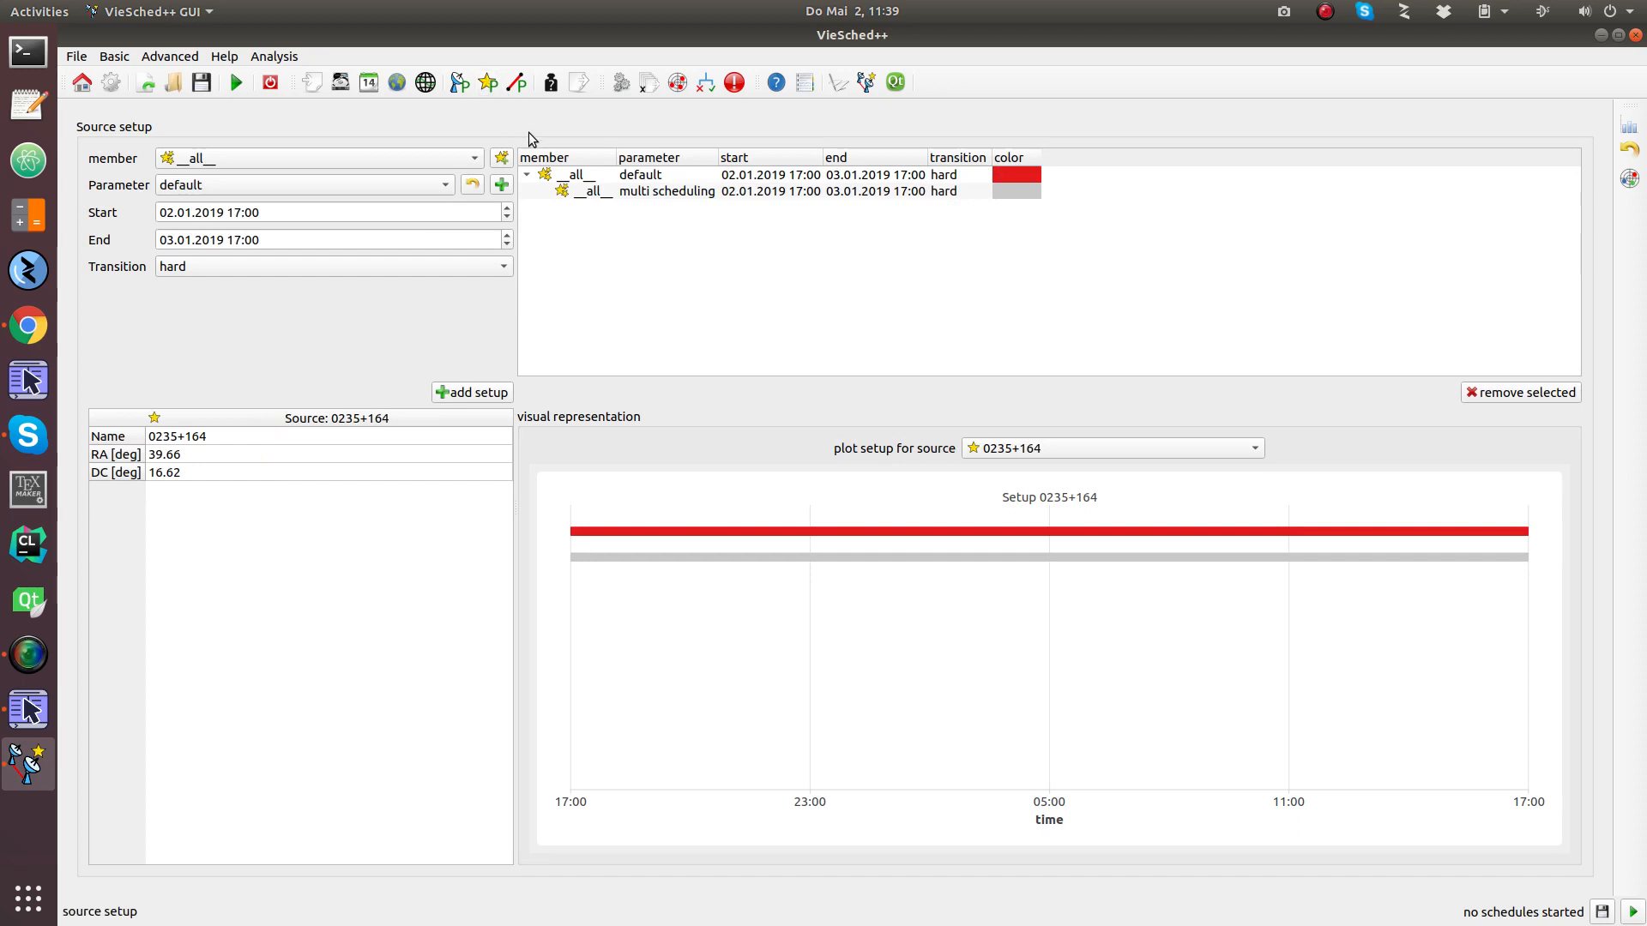
{"action": "left_click", "coordinate": [473, 185]}
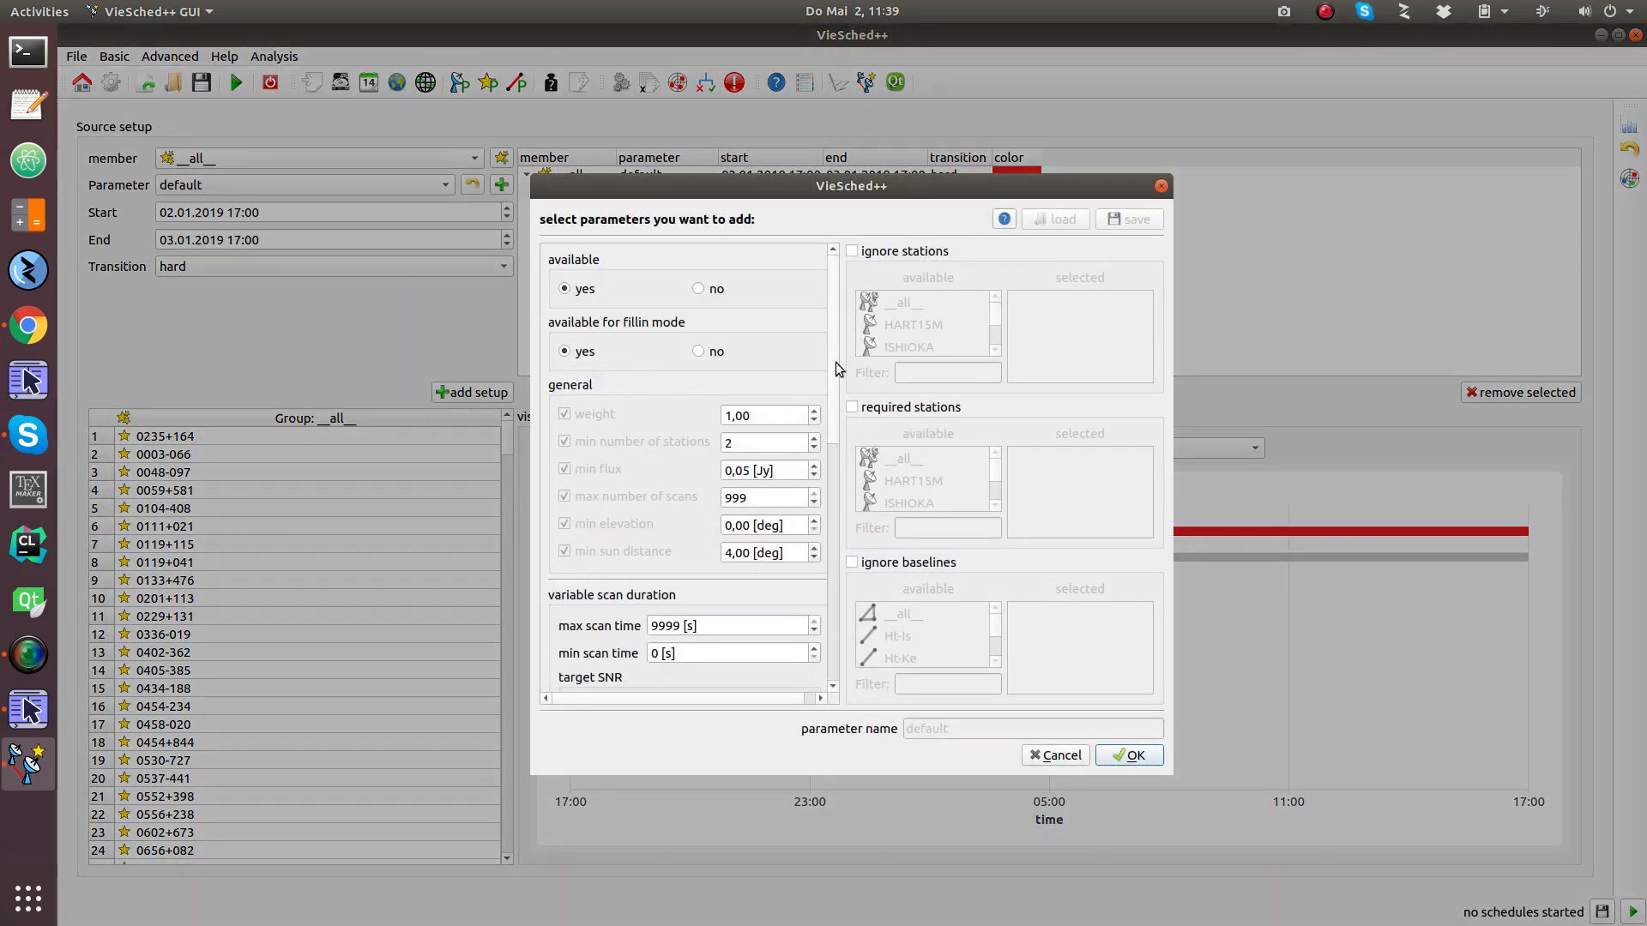
{"action": "mouse_move", "coordinate": [836, 362]}
{"action": "left_mouse_down"}
{"action": "mouse_move", "coordinate": [826, 608]}
{"action": "mouse_move", "coordinate": [836, 360]}
{"action": "left_mouse_up"}
{"action": "left_click", "coordinate": [755, 471]}
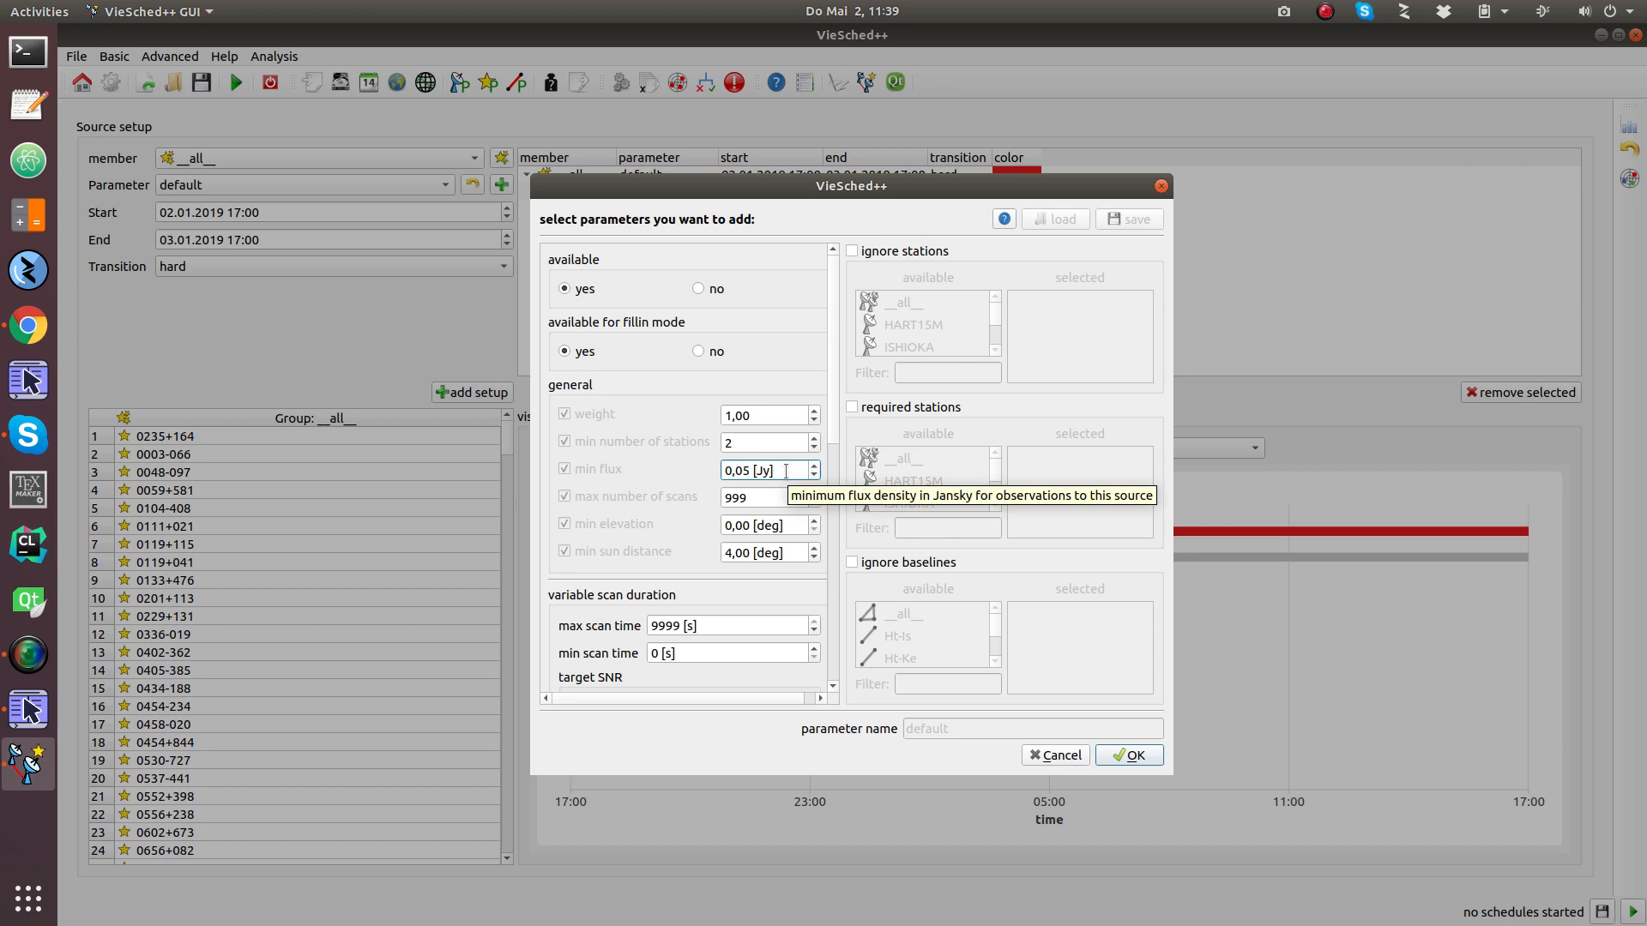
{"action": "key", "text": "Up"}
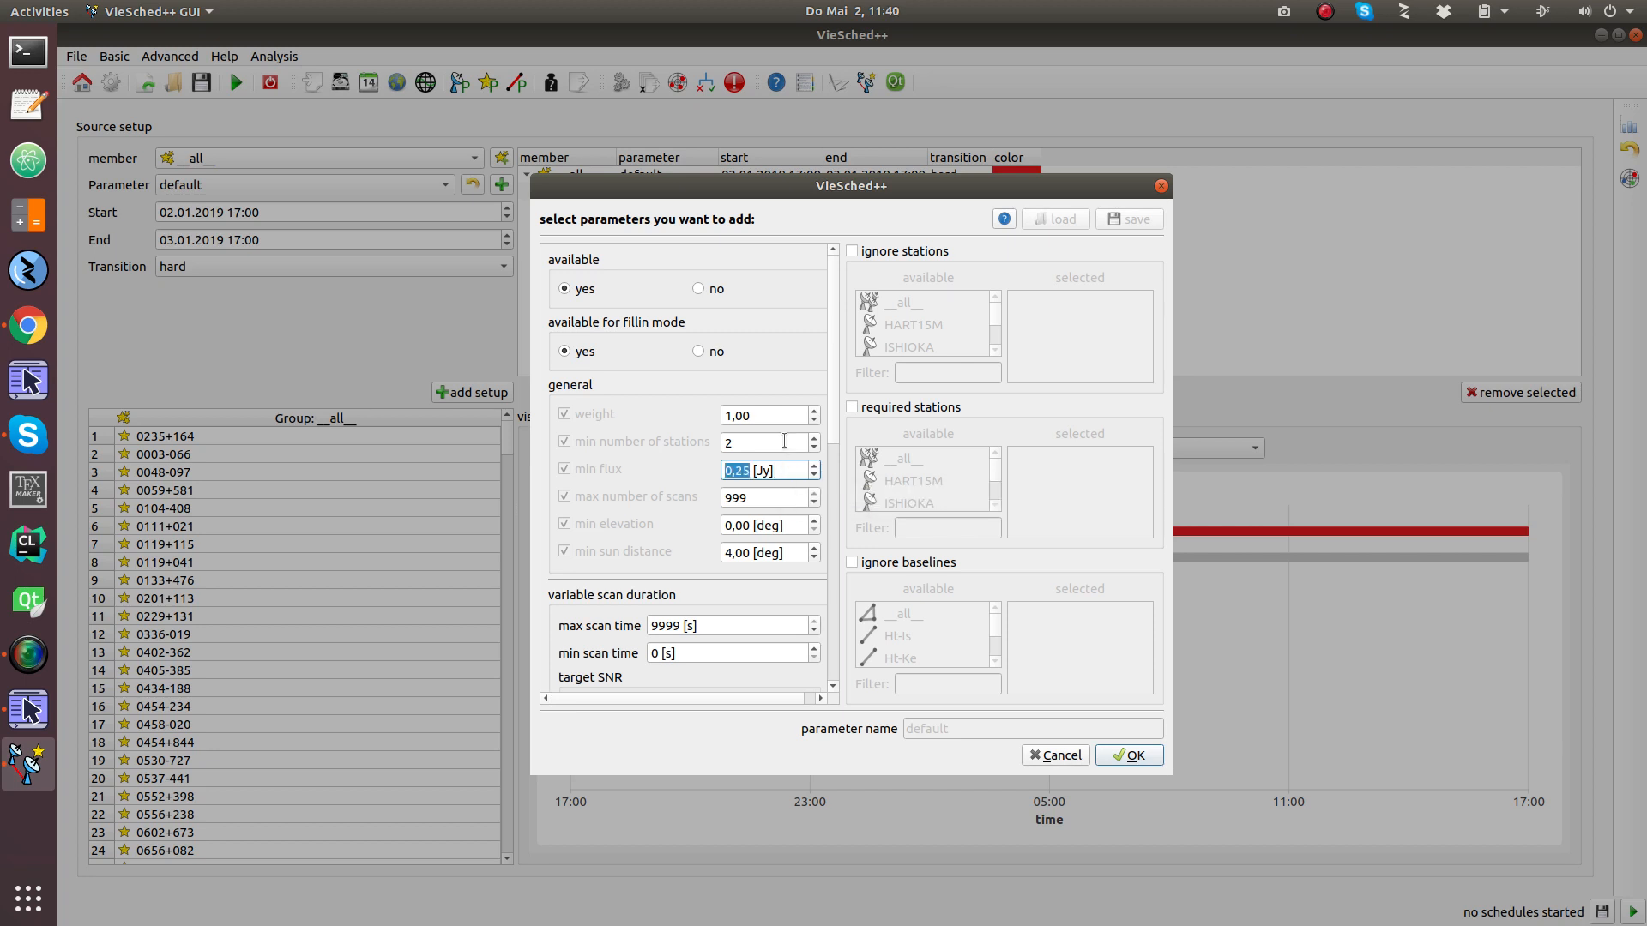
{"action": "left_click", "coordinate": [770, 444]}
{"action": "key", "text": "BackSpace"}
{"action": "type", "text": "3"}
{"action": "left_click", "coordinate": [1131, 754]}
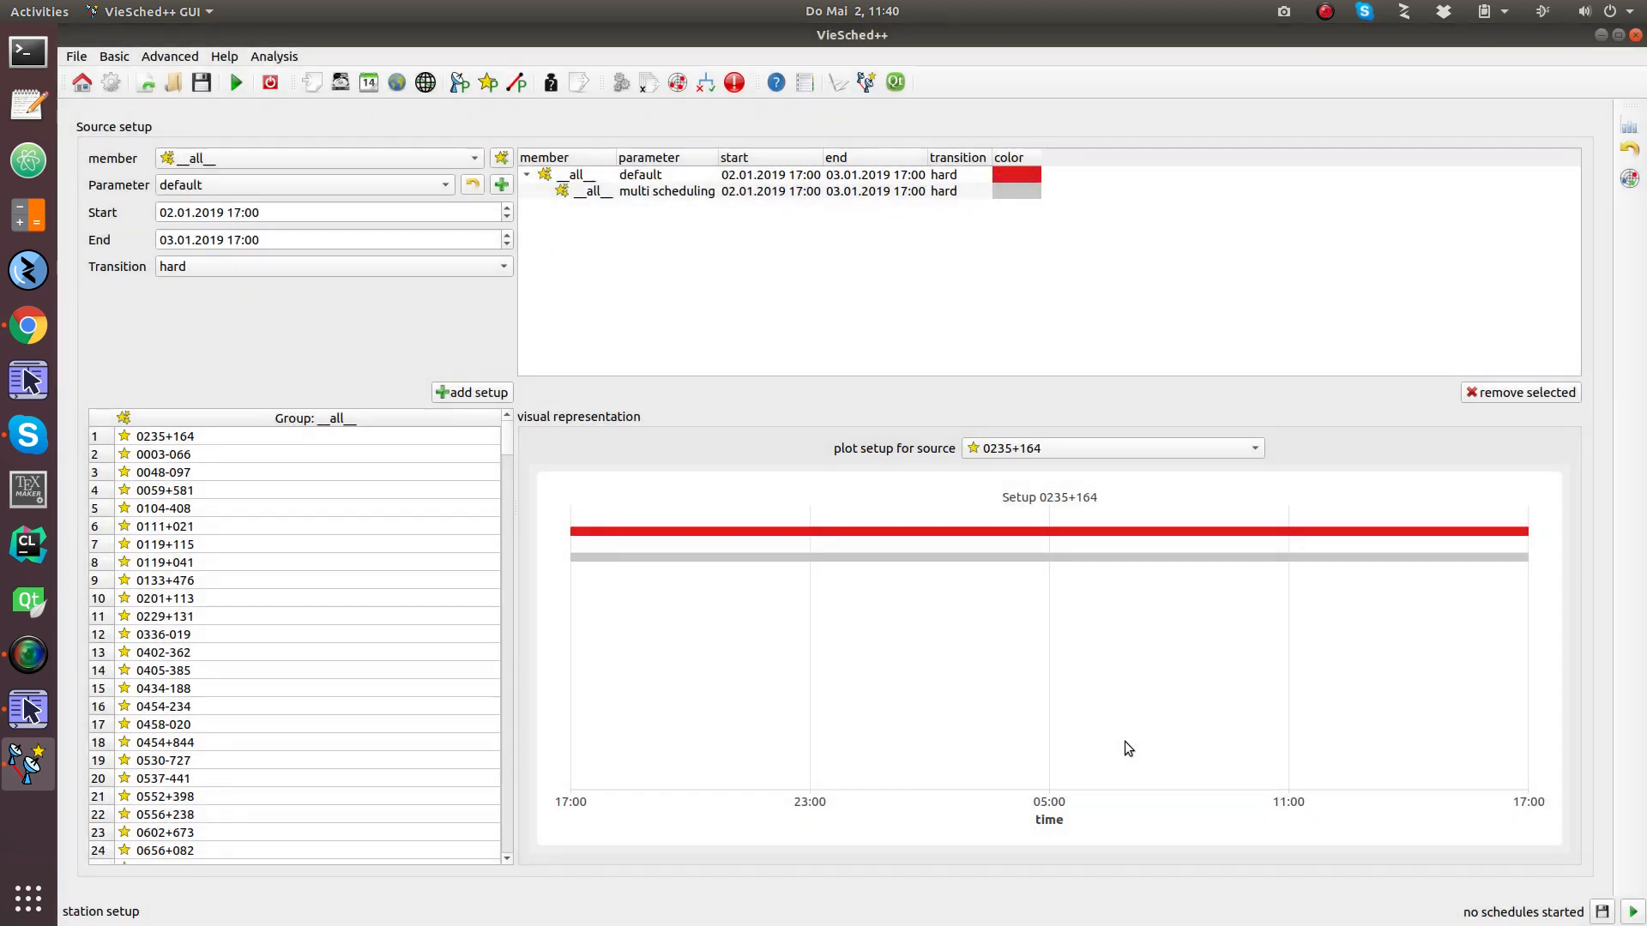
Review the baseline setup, the weight factors and the output file settings
{"action": "left_click", "coordinate": [514, 89]}
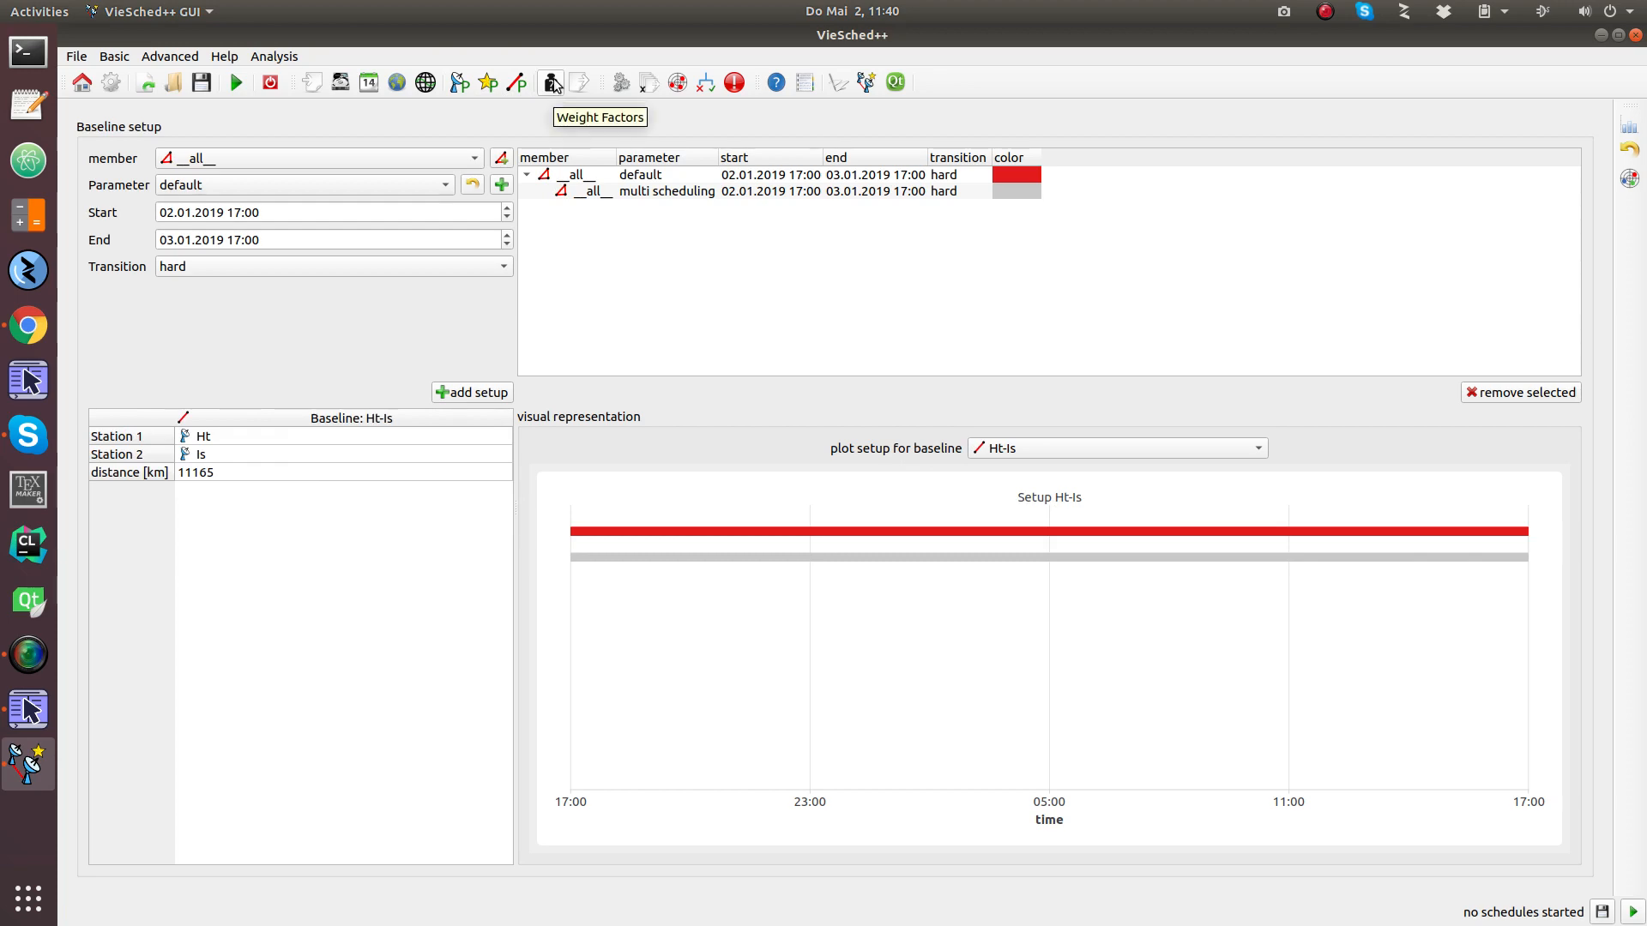
{"action": "left_click", "coordinate": [553, 83]}
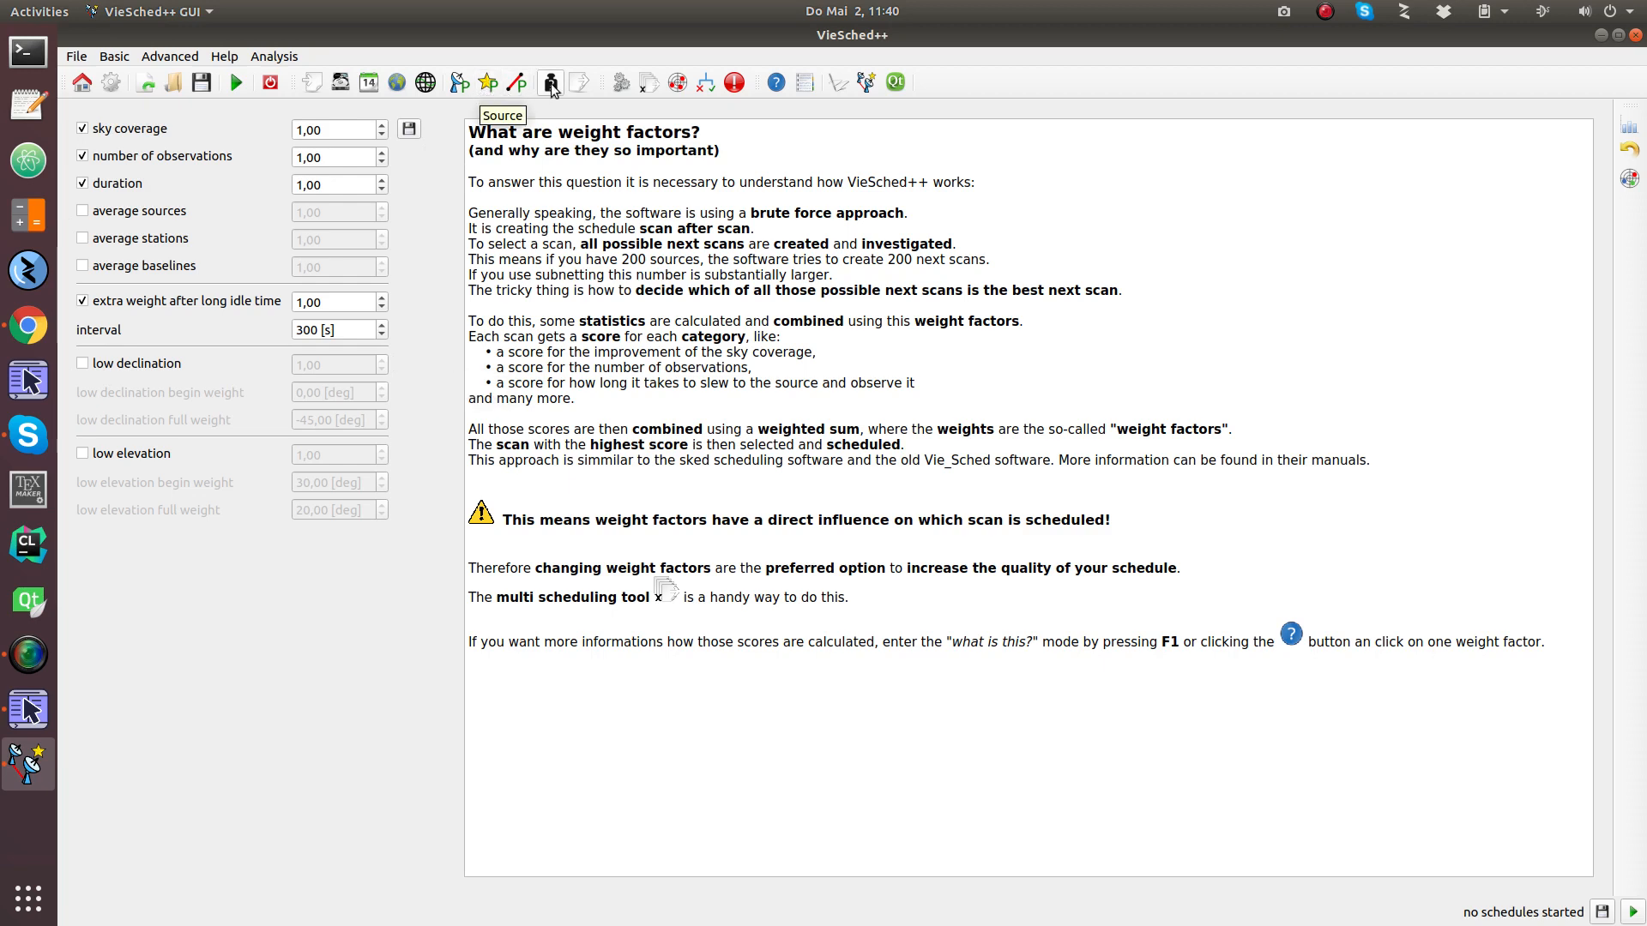
{"action": "left_click", "coordinate": [580, 83]}
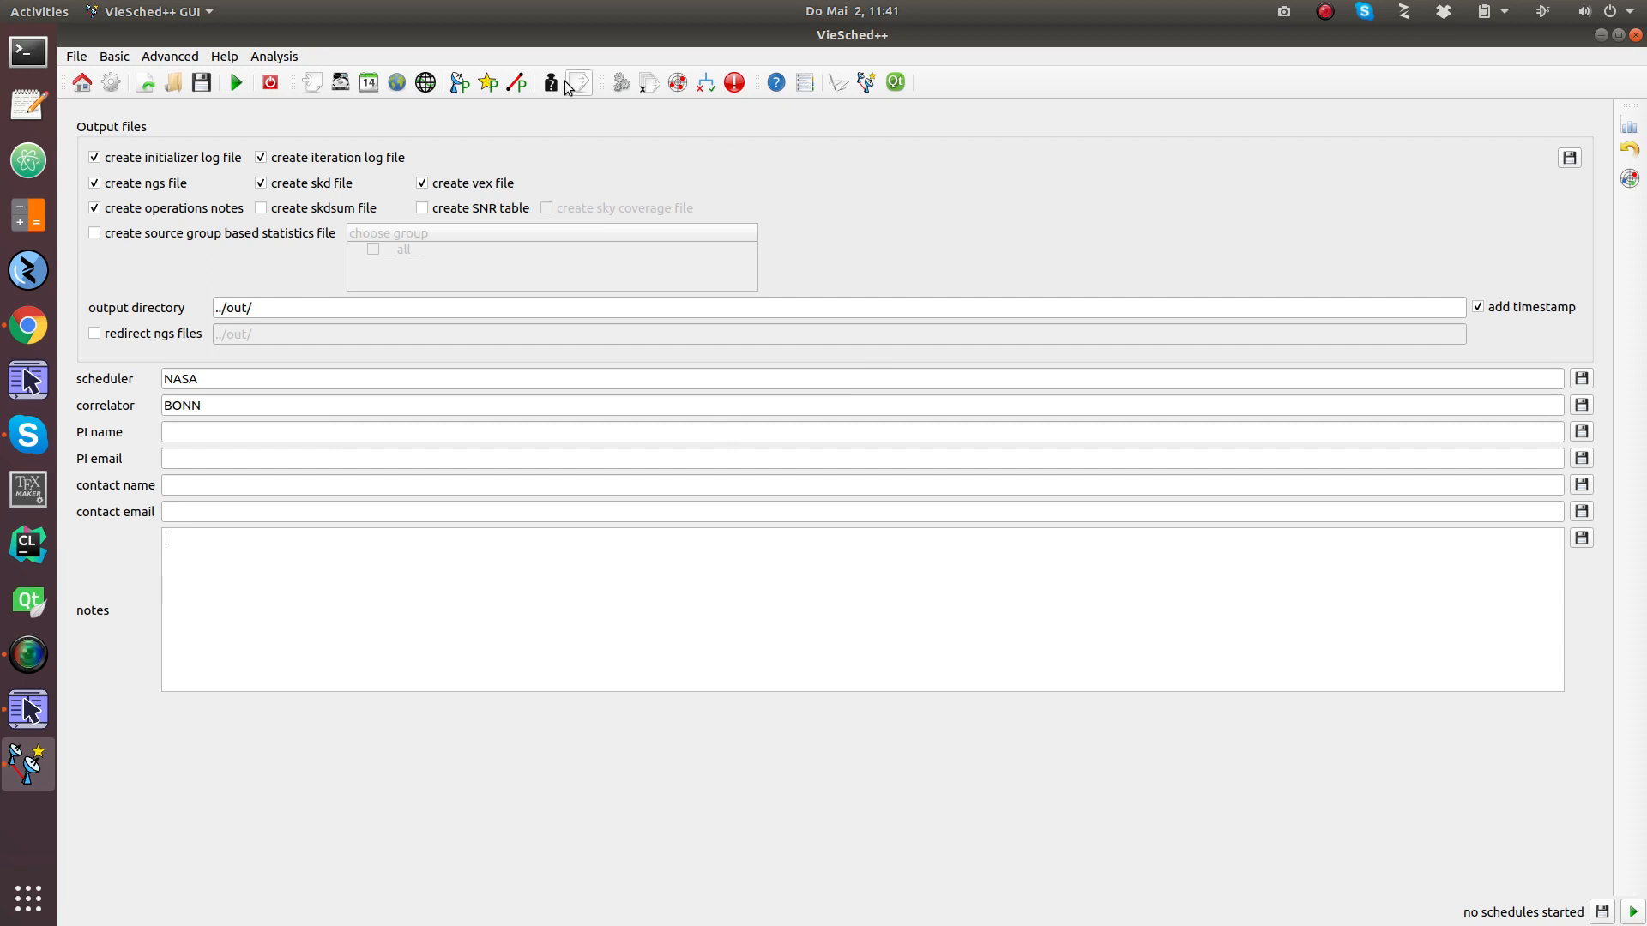
Add a source-based condition for __all__ sources with at least 3 scans and 0 observations per source
{"action": "left_click", "coordinate": [705, 83]}
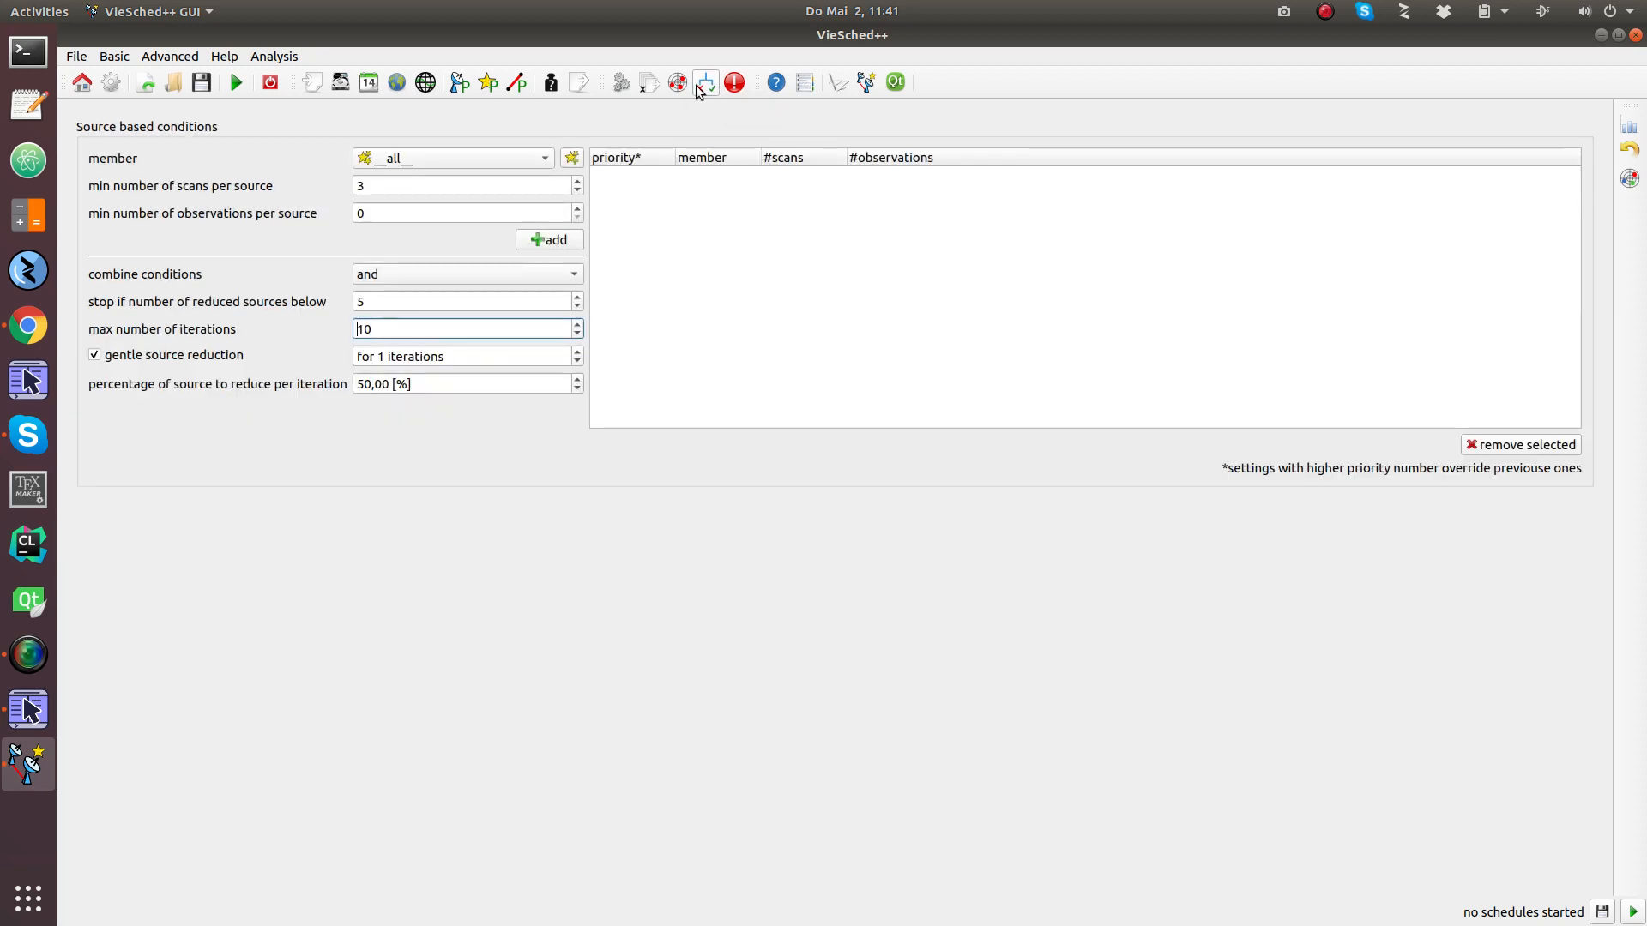
{"action": "left_click", "coordinate": [492, 158]}
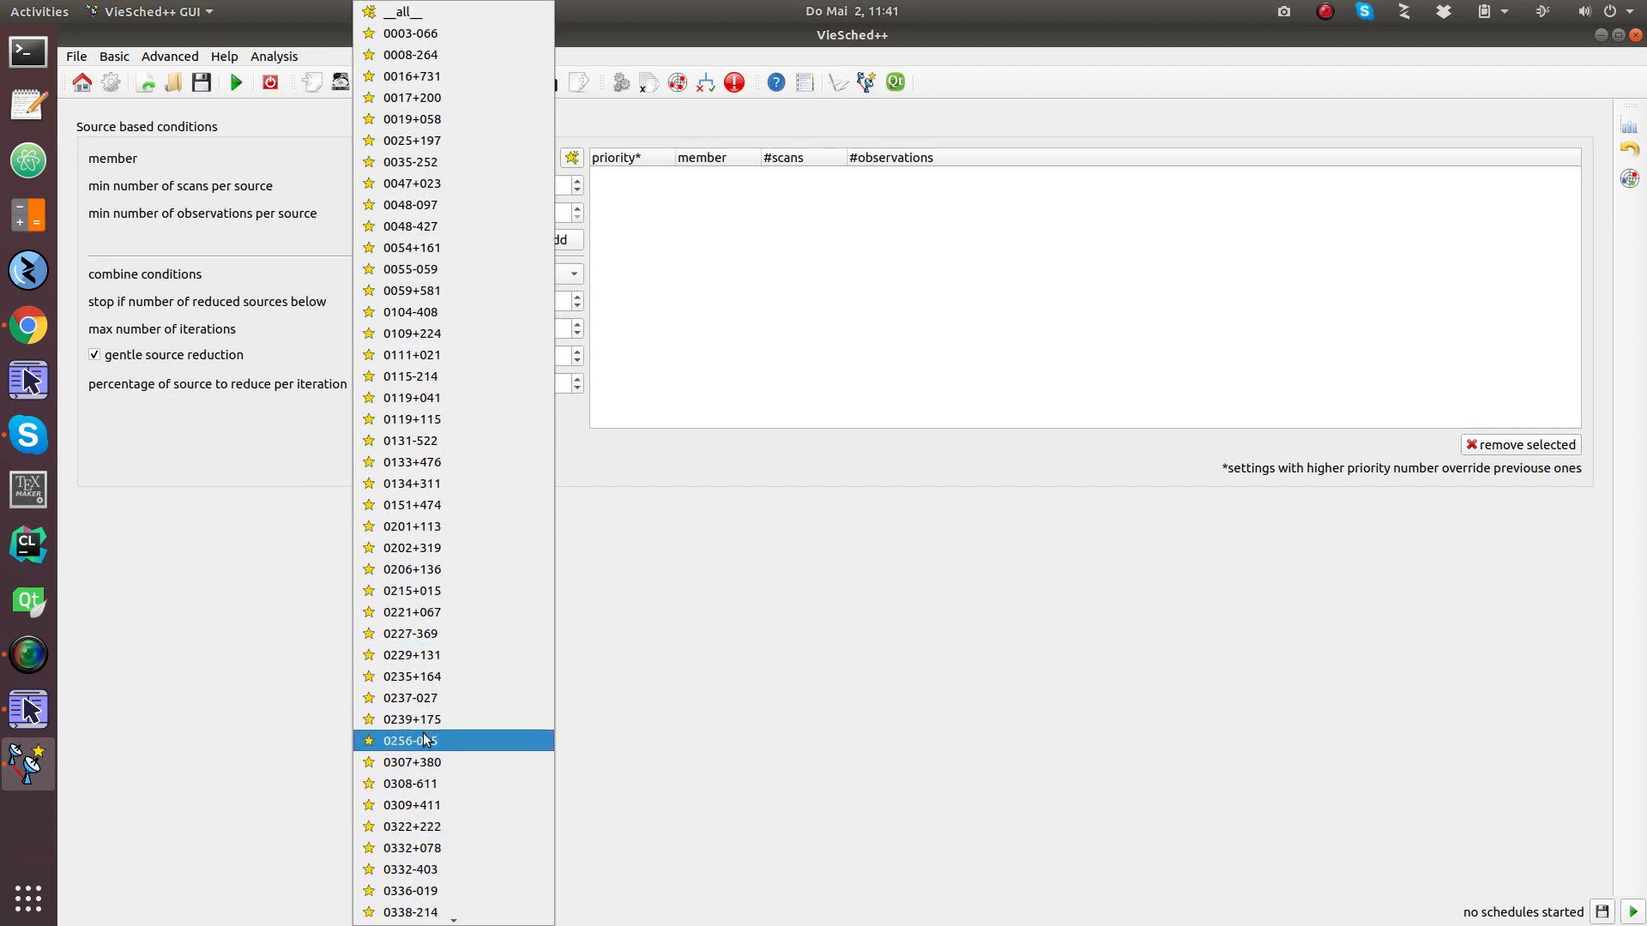
{"action": "left_click", "coordinate": [404, 13]}
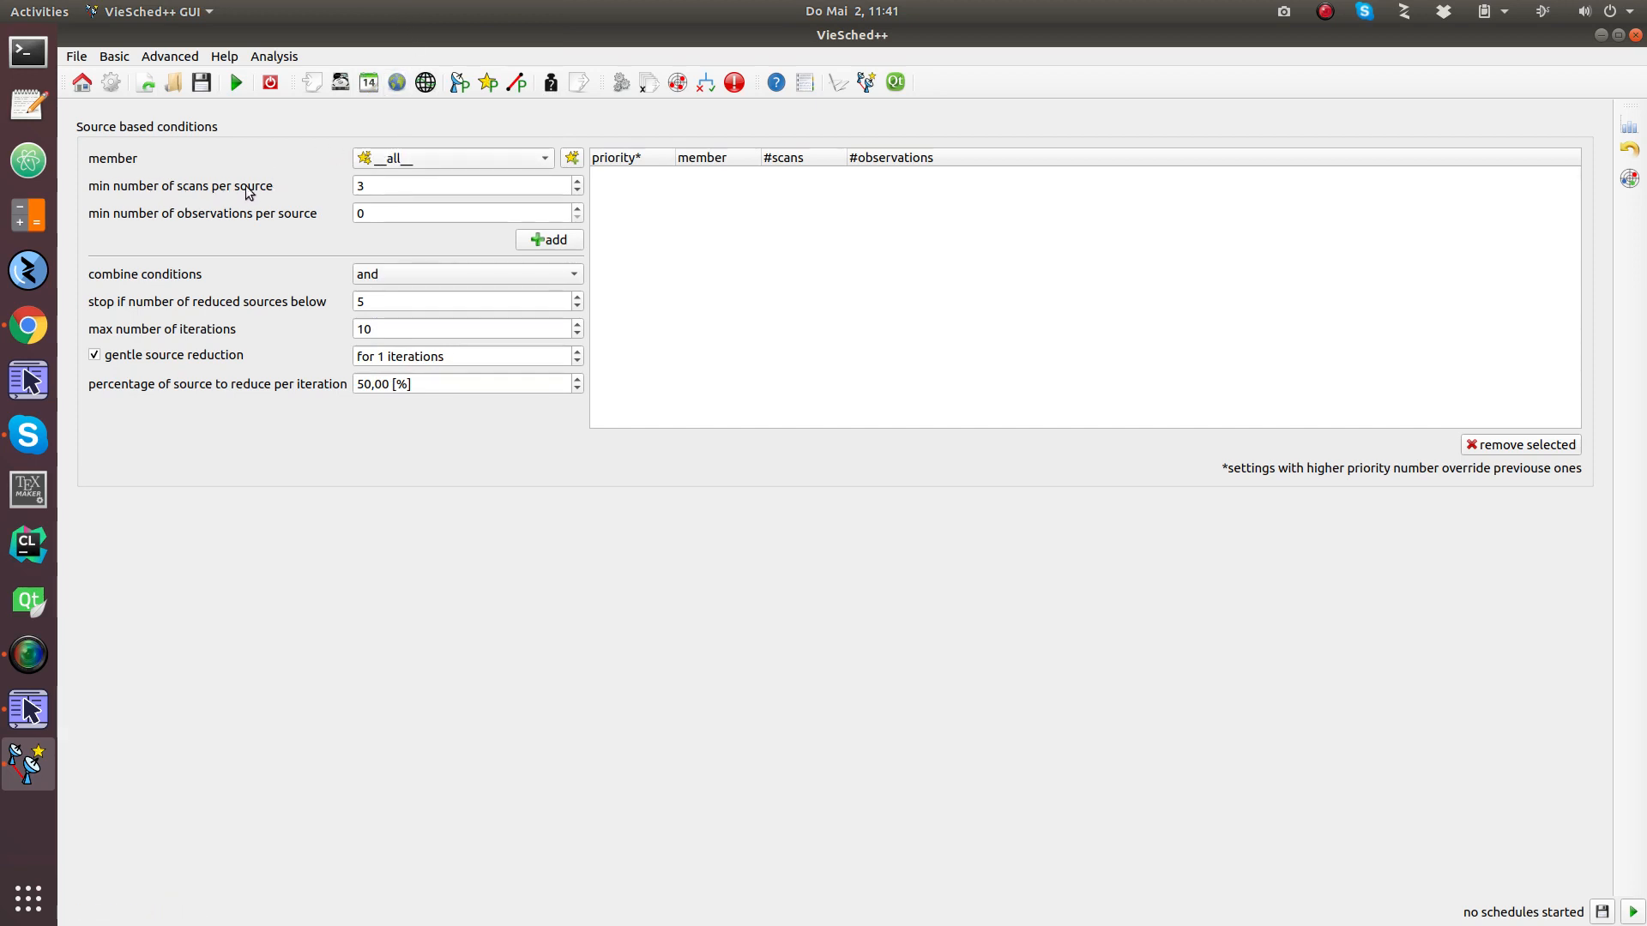
{"action": "left_click", "coordinate": [574, 242]}
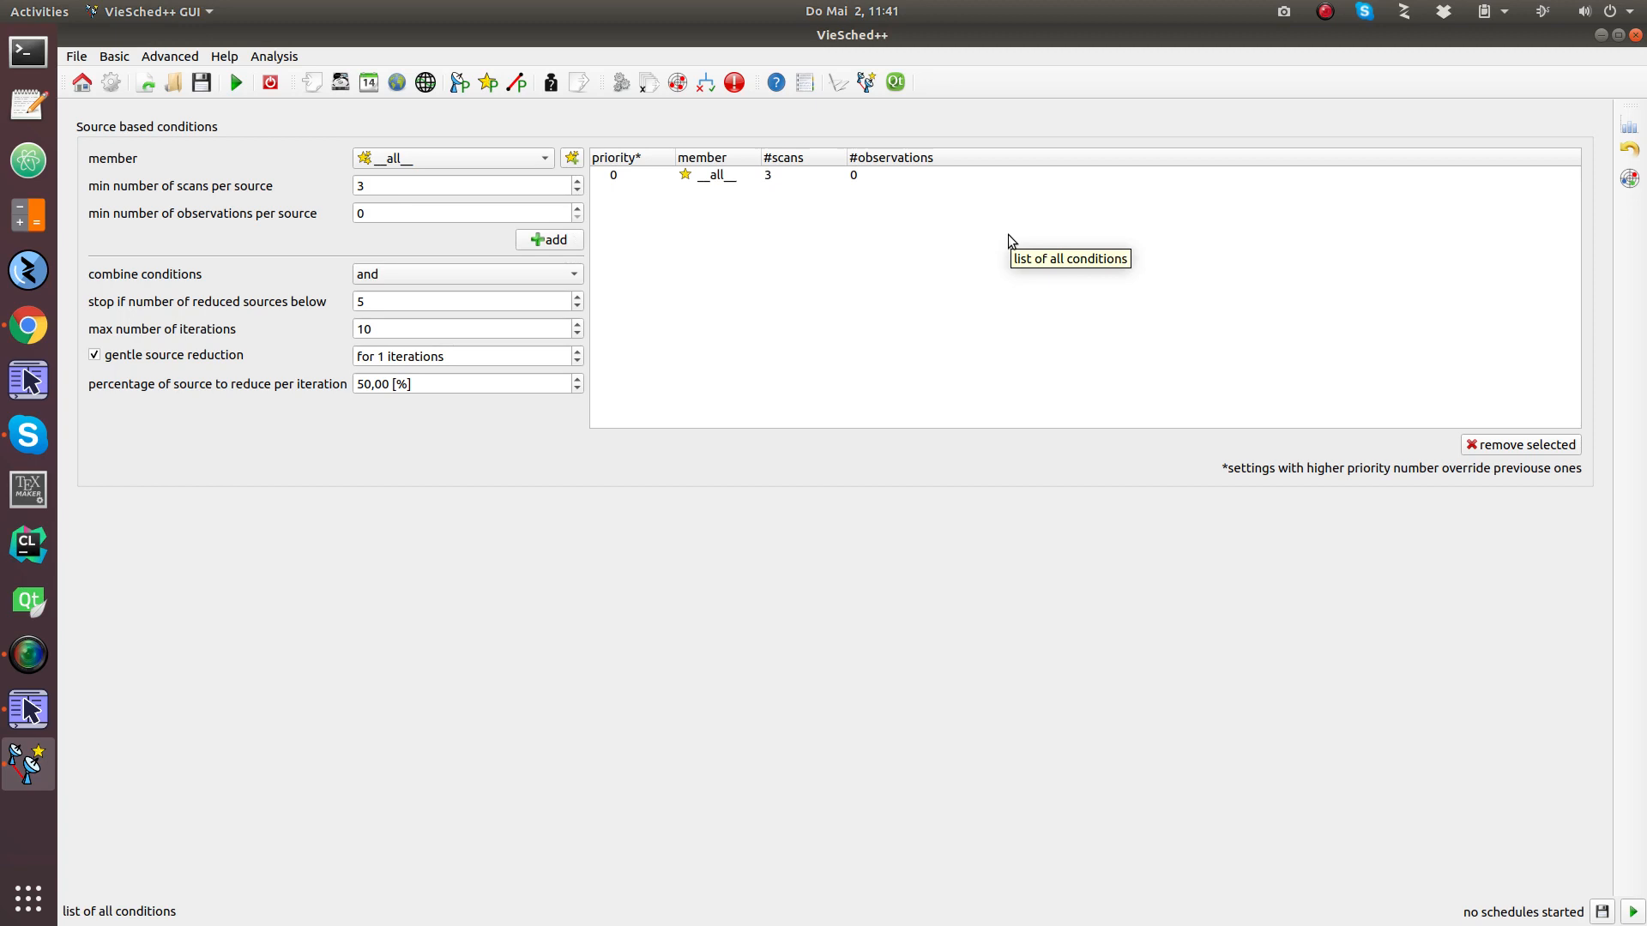
Start the scheduling run, saving the XML file, and move the output folder window clear of the log
{"action": "left_click", "coordinate": [1634, 916]}
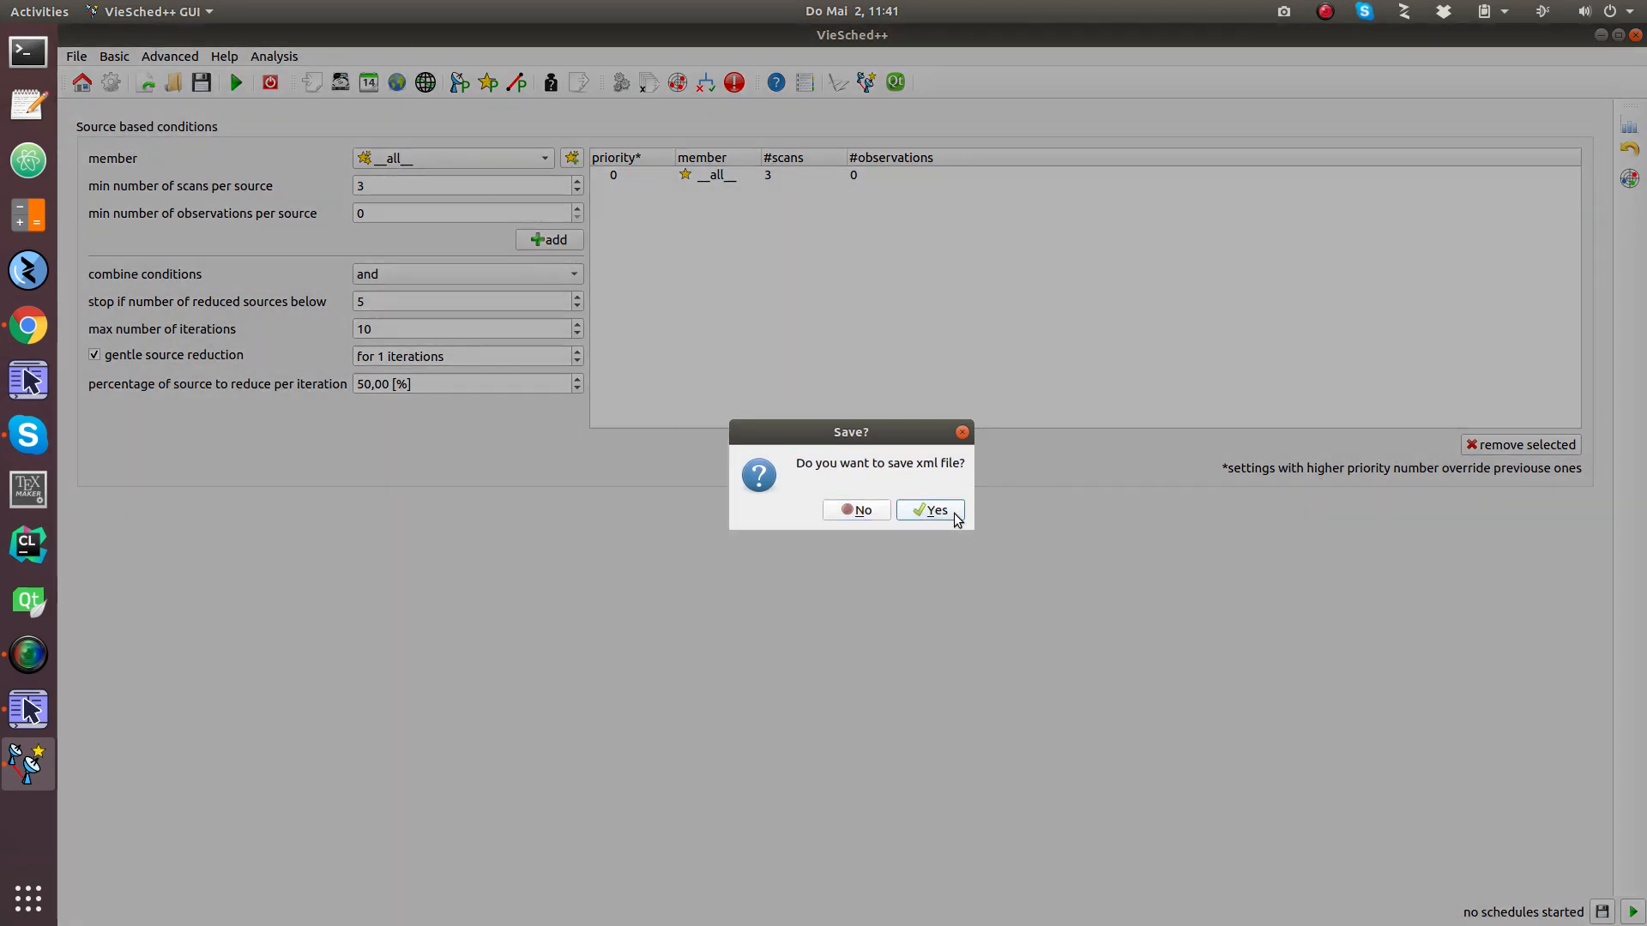
{"action": "left_click", "coordinate": [954, 514]}
{"action": "left_click", "coordinate": [984, 511]}
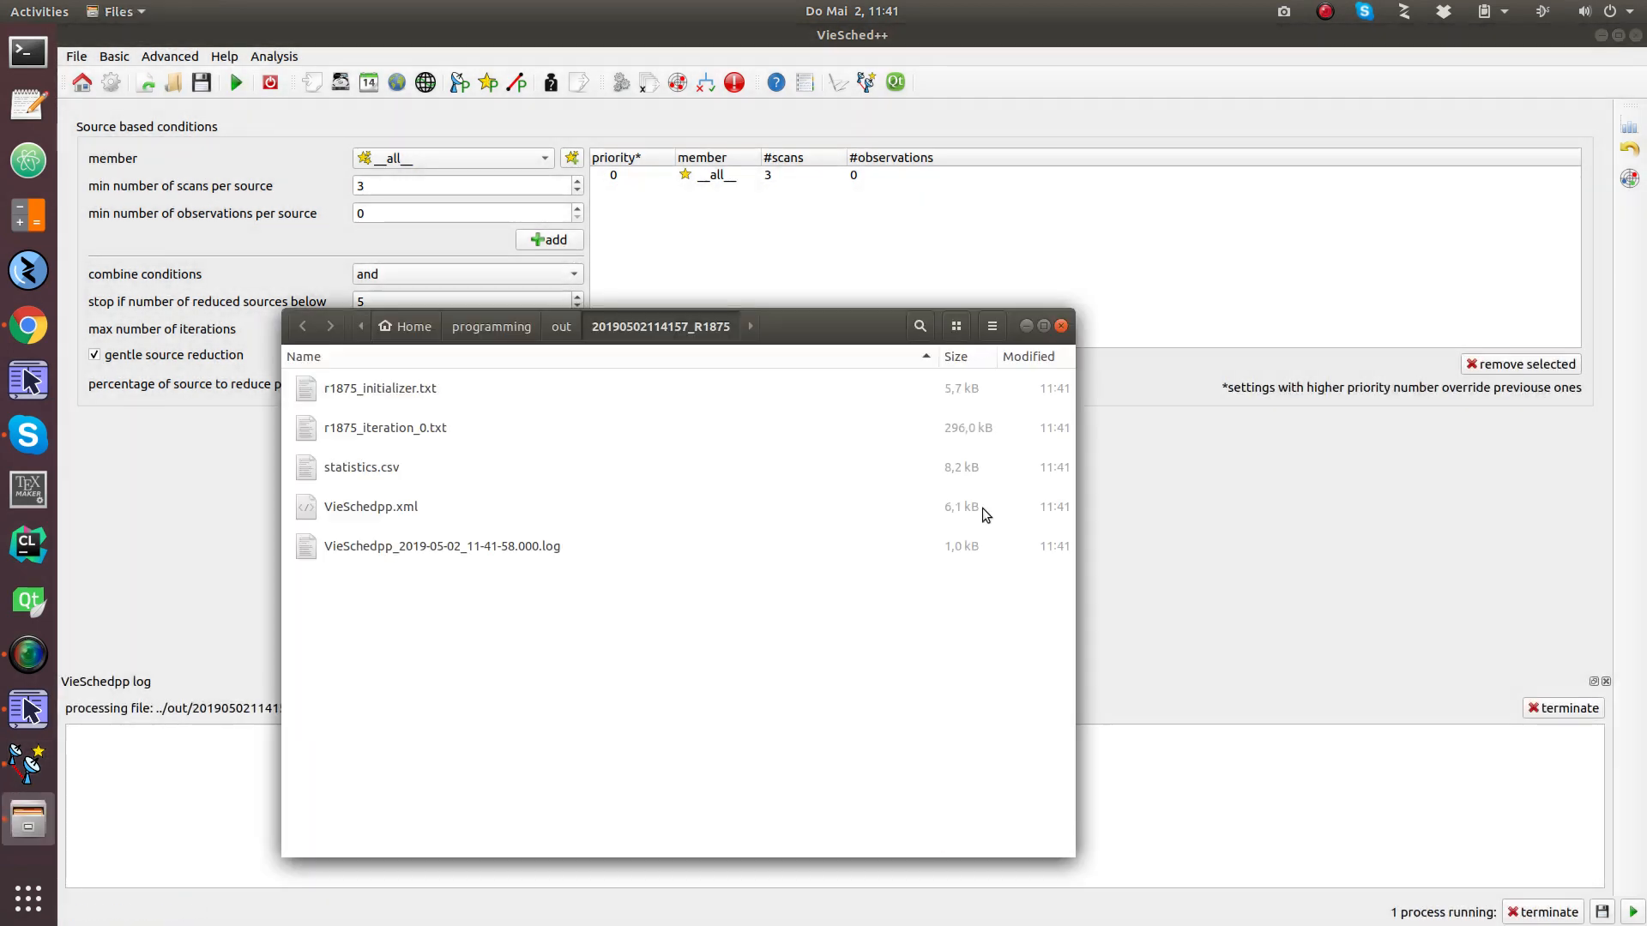
{"action": "left_click_drag", "start_coordinate": [849, 326], "coordinate": [933, 113]}
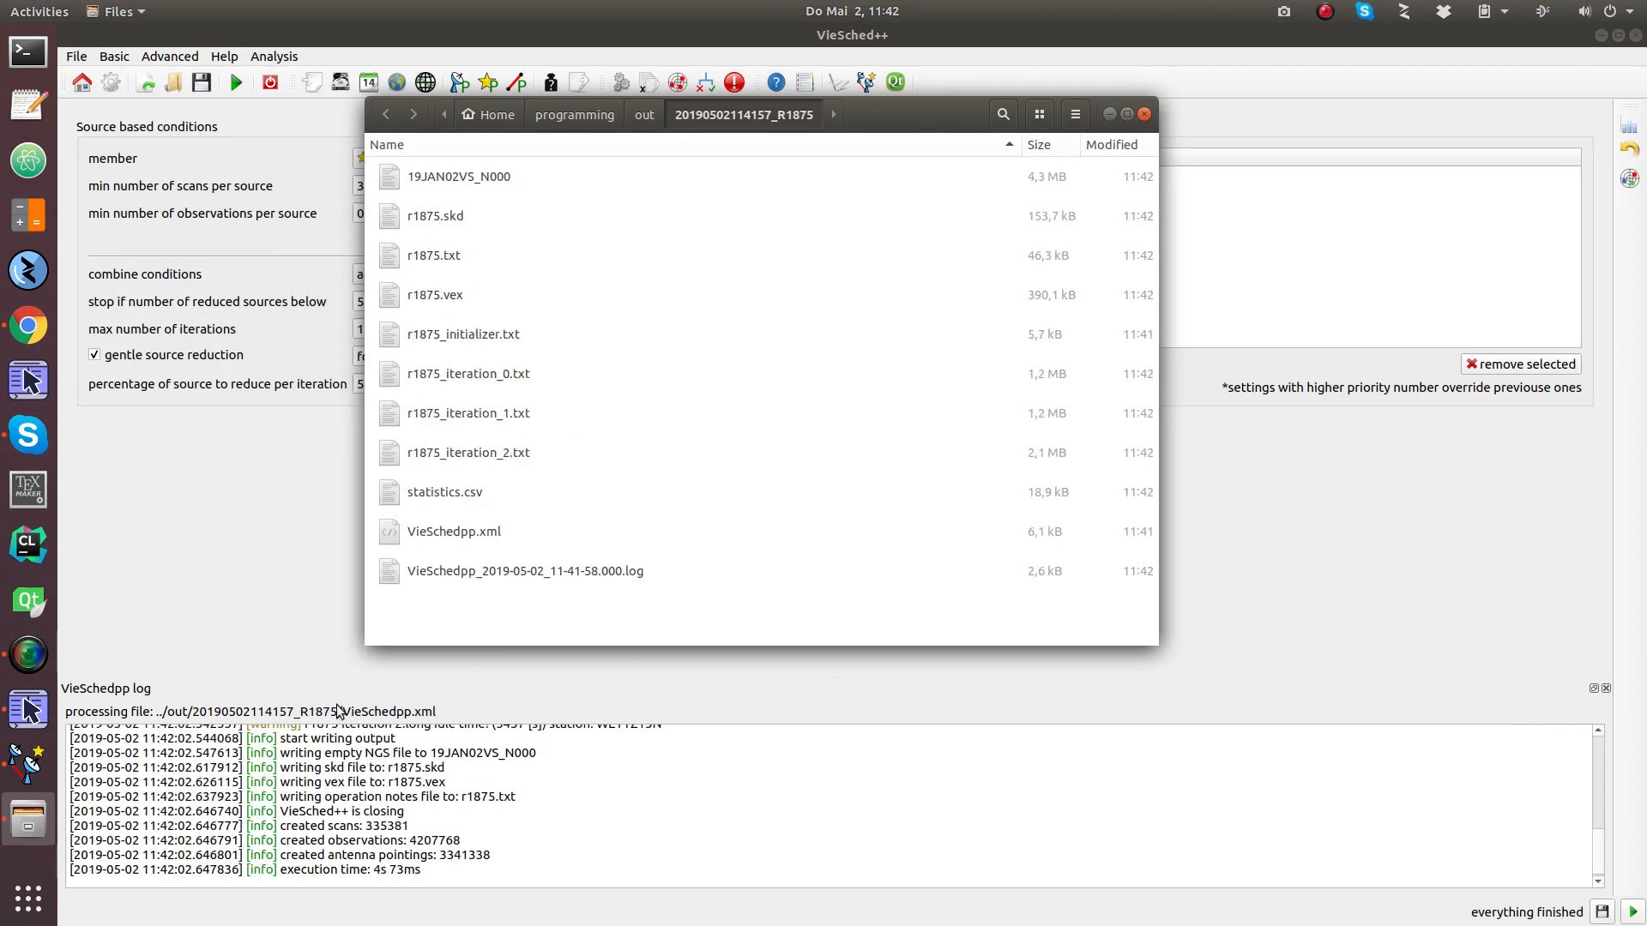
Undock the VieSchedpp log and enlarge it to examine the messages of the whole scheduling run
{"action": "left_click", "coordinate": [187, 687]}
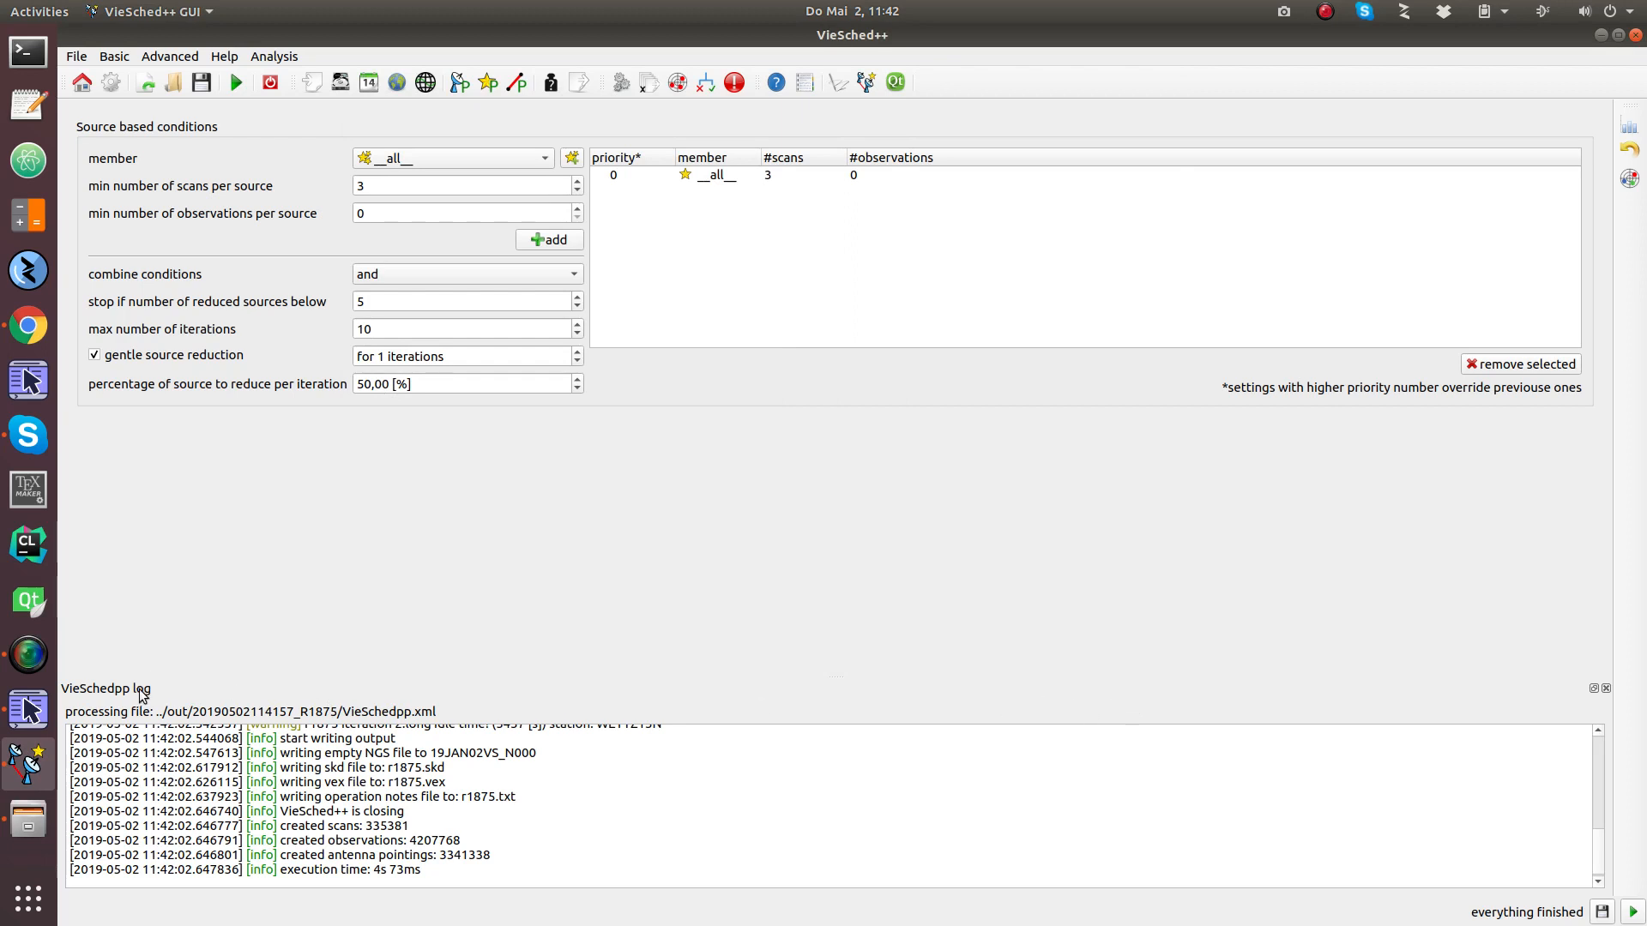
{"action": "left_click_drag", "start_coordinate": [140, 693], "coordinate": [176, 331]}
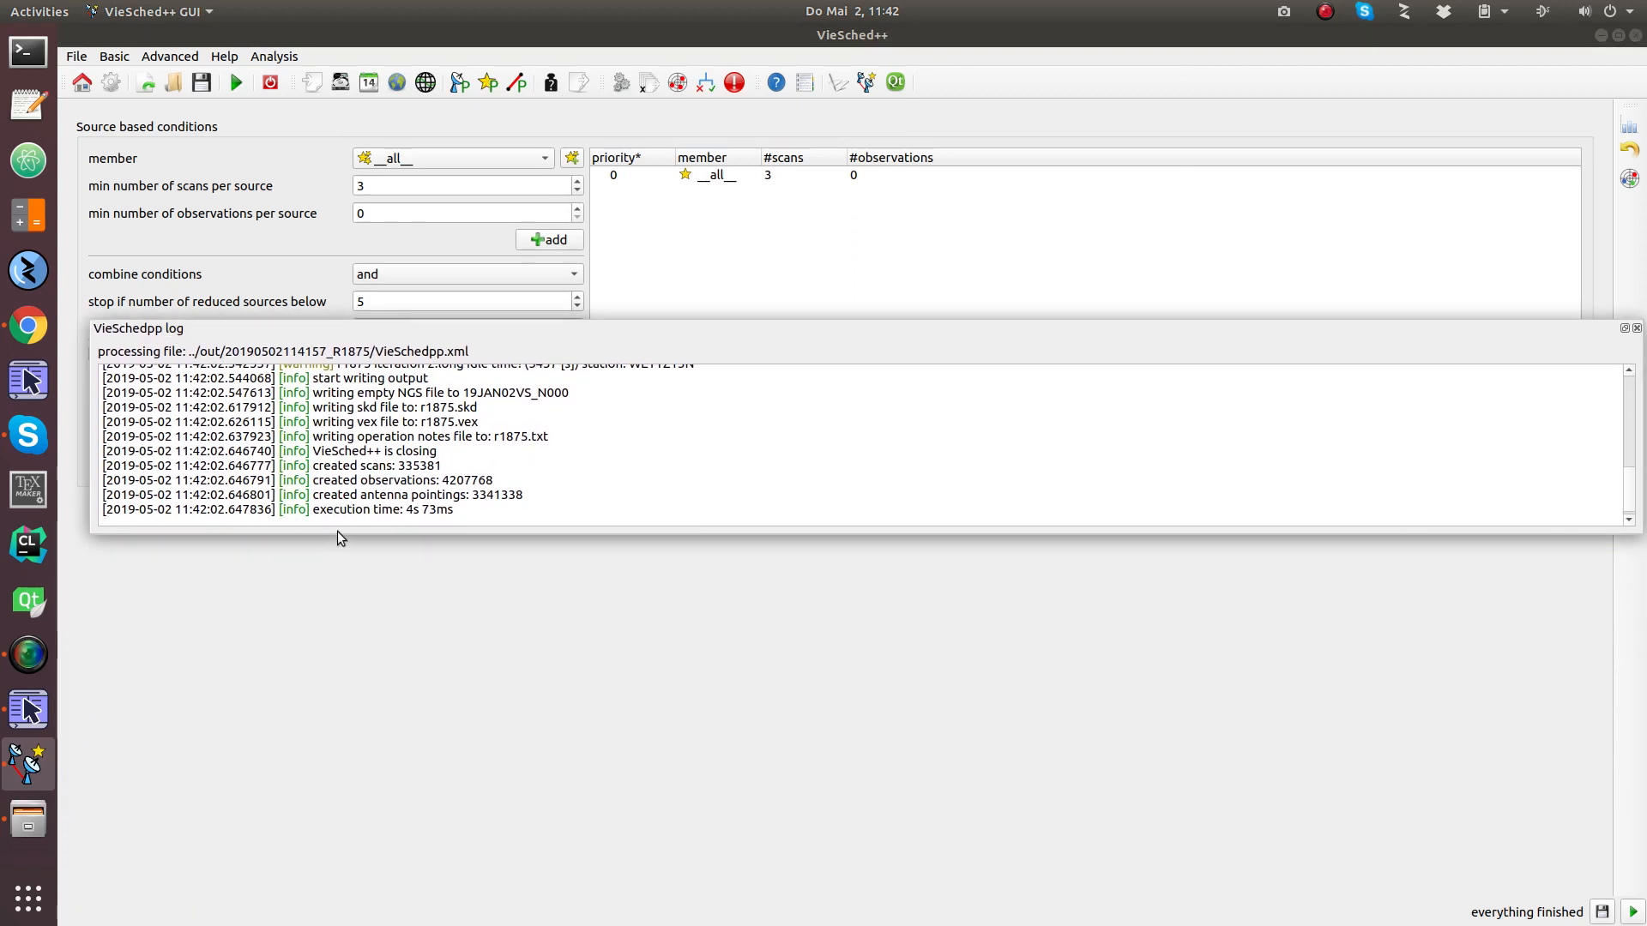
{"action": "left_click_drag", "start_coordinate": [338, 532], "coordinate": [343, 906]}
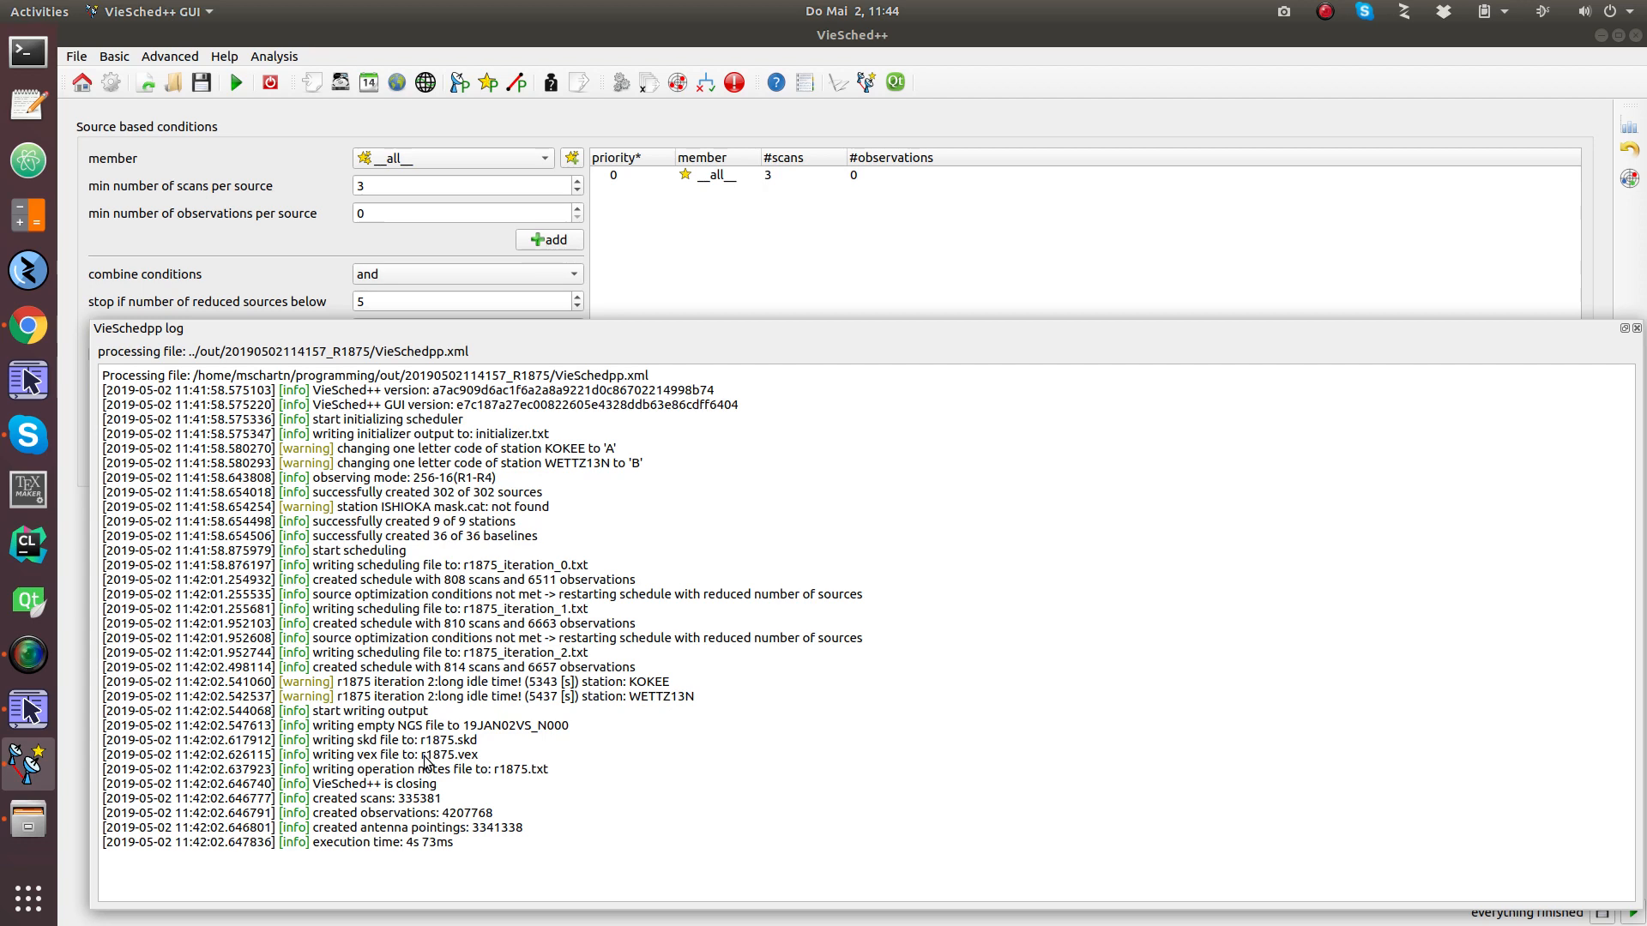
{"action": "left_click", "coordinate": [1637, 328]}
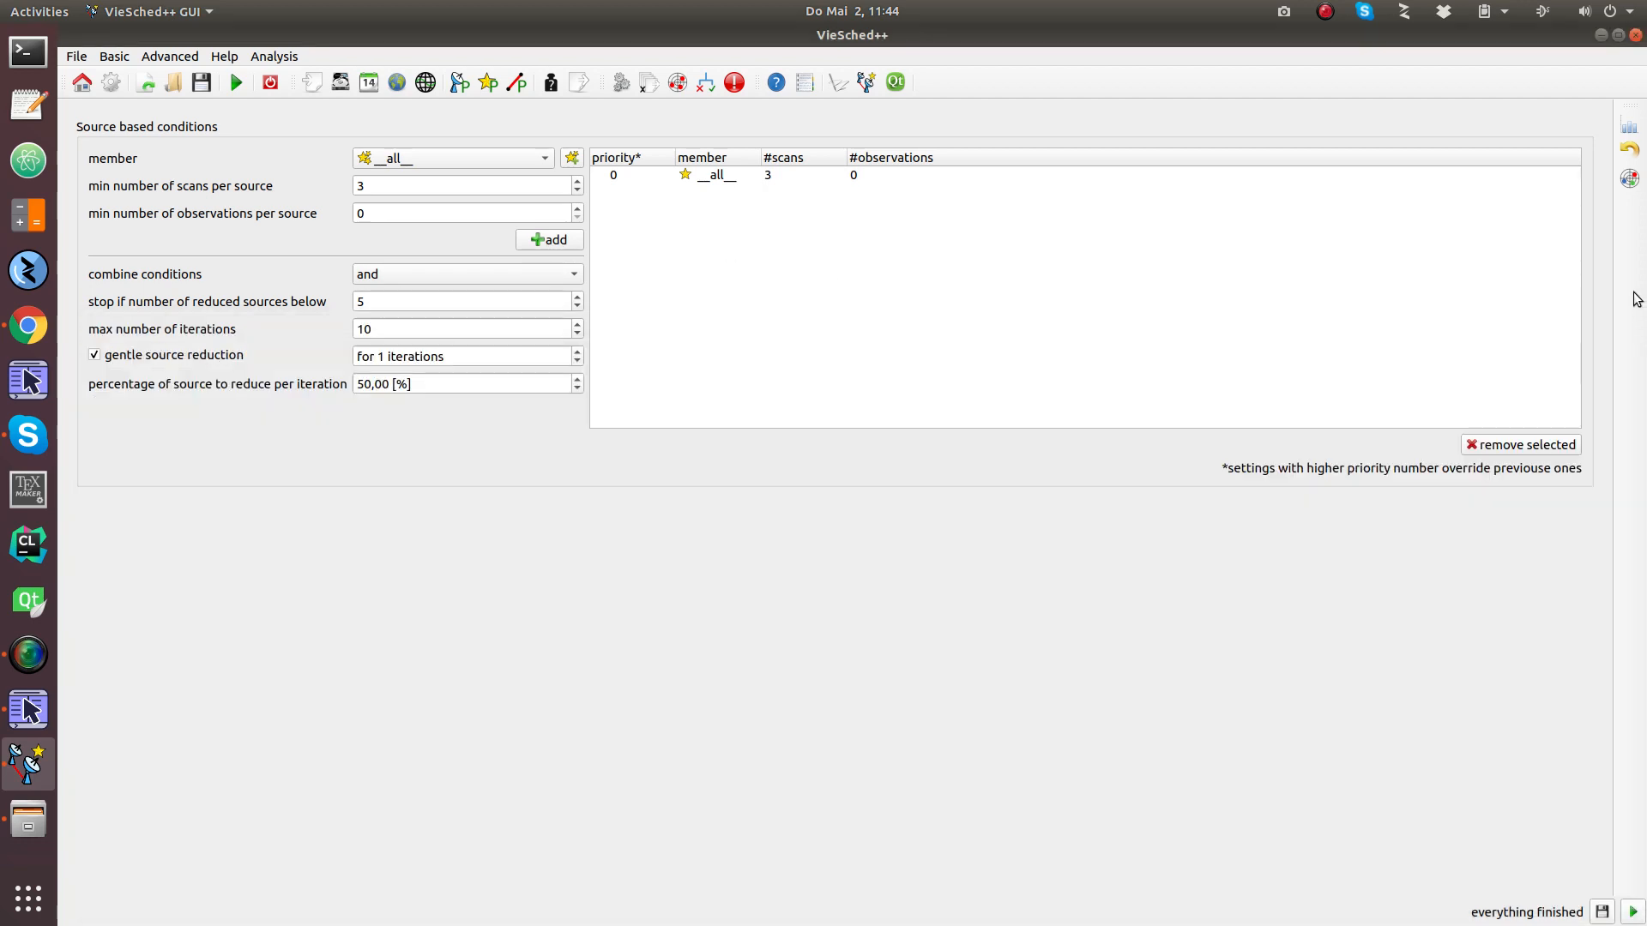
{"action": "left_click", "coordinate": [1630, 180]}
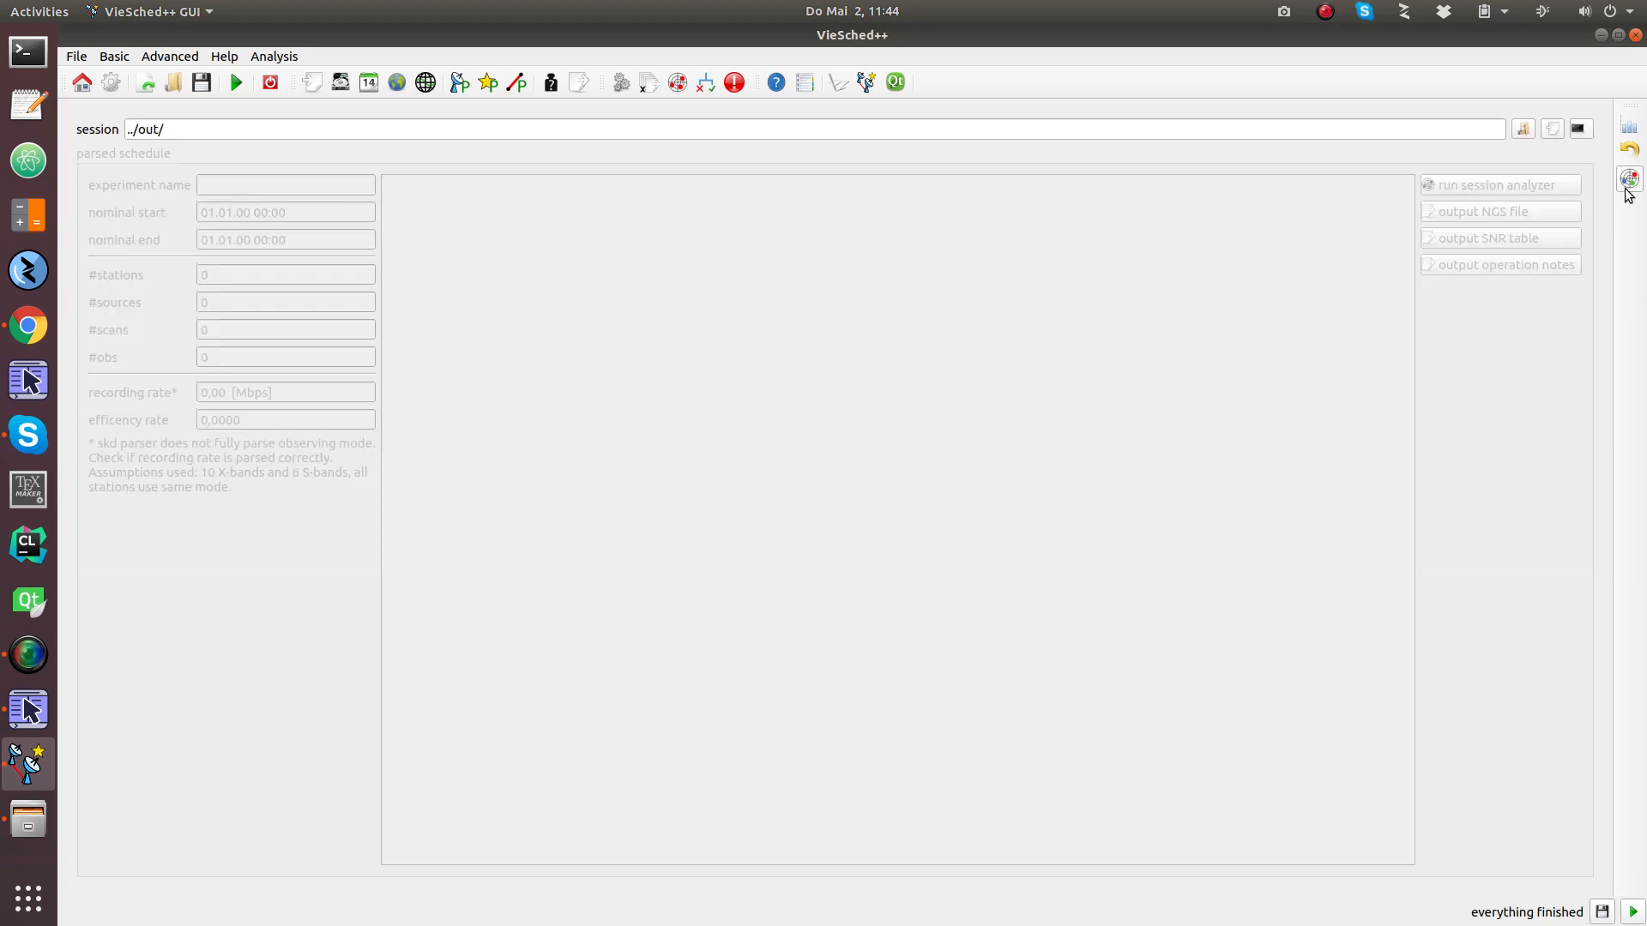
{"action": "left_click", "coordinate": [1521, 129]}
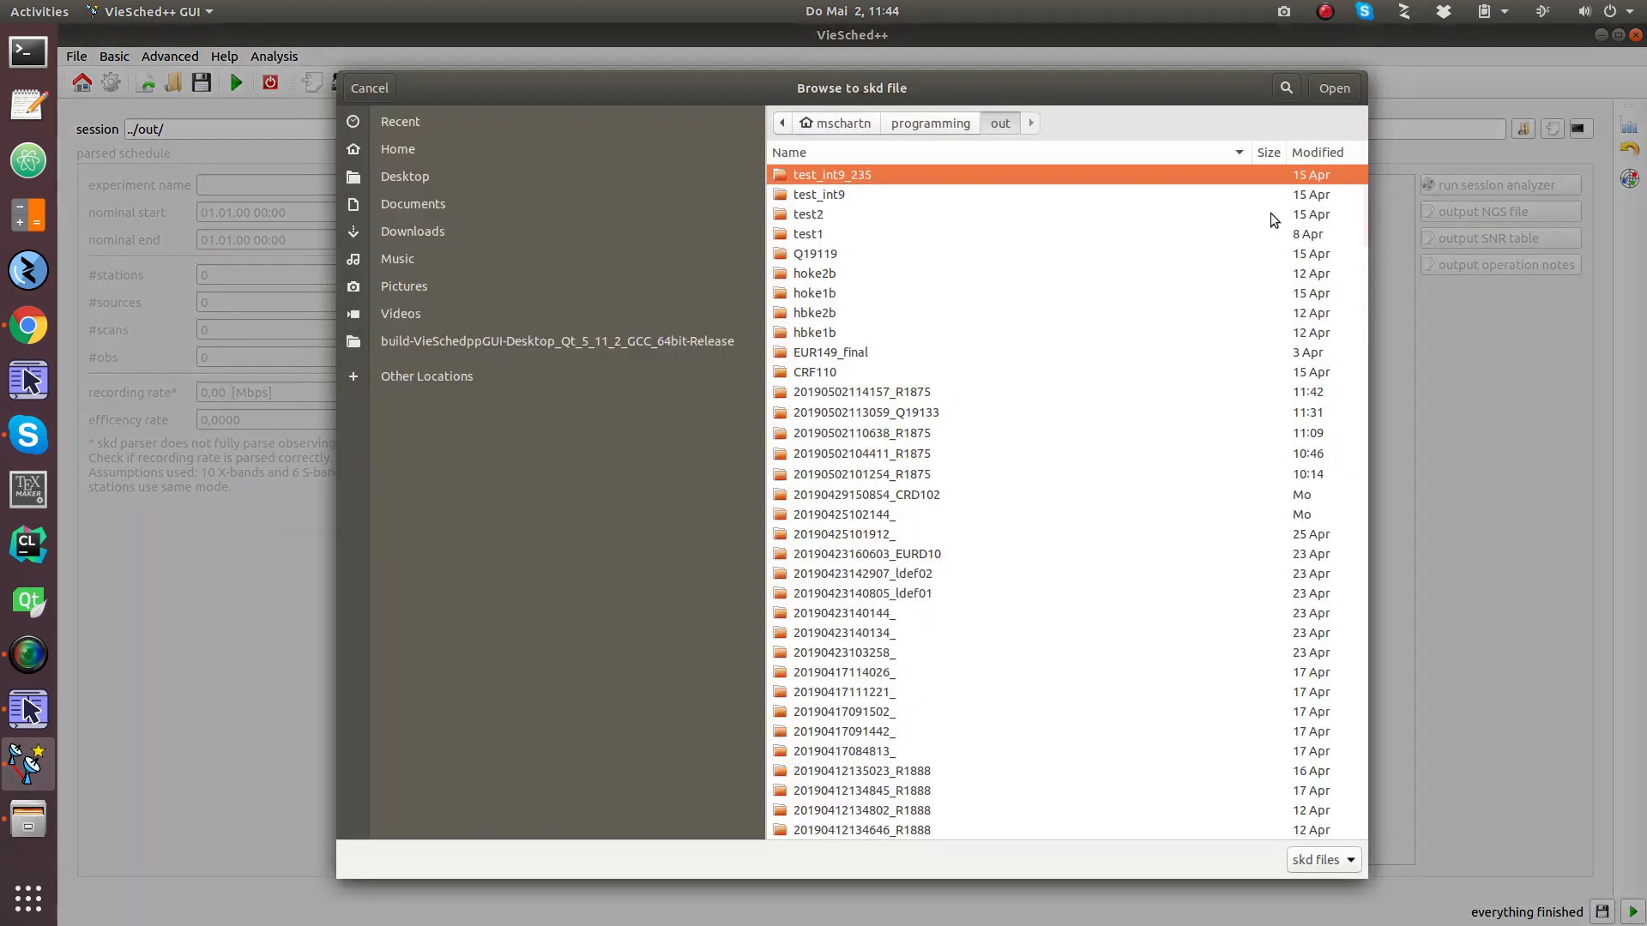
{"action": "double_click", "coordinate": [903, 393]}
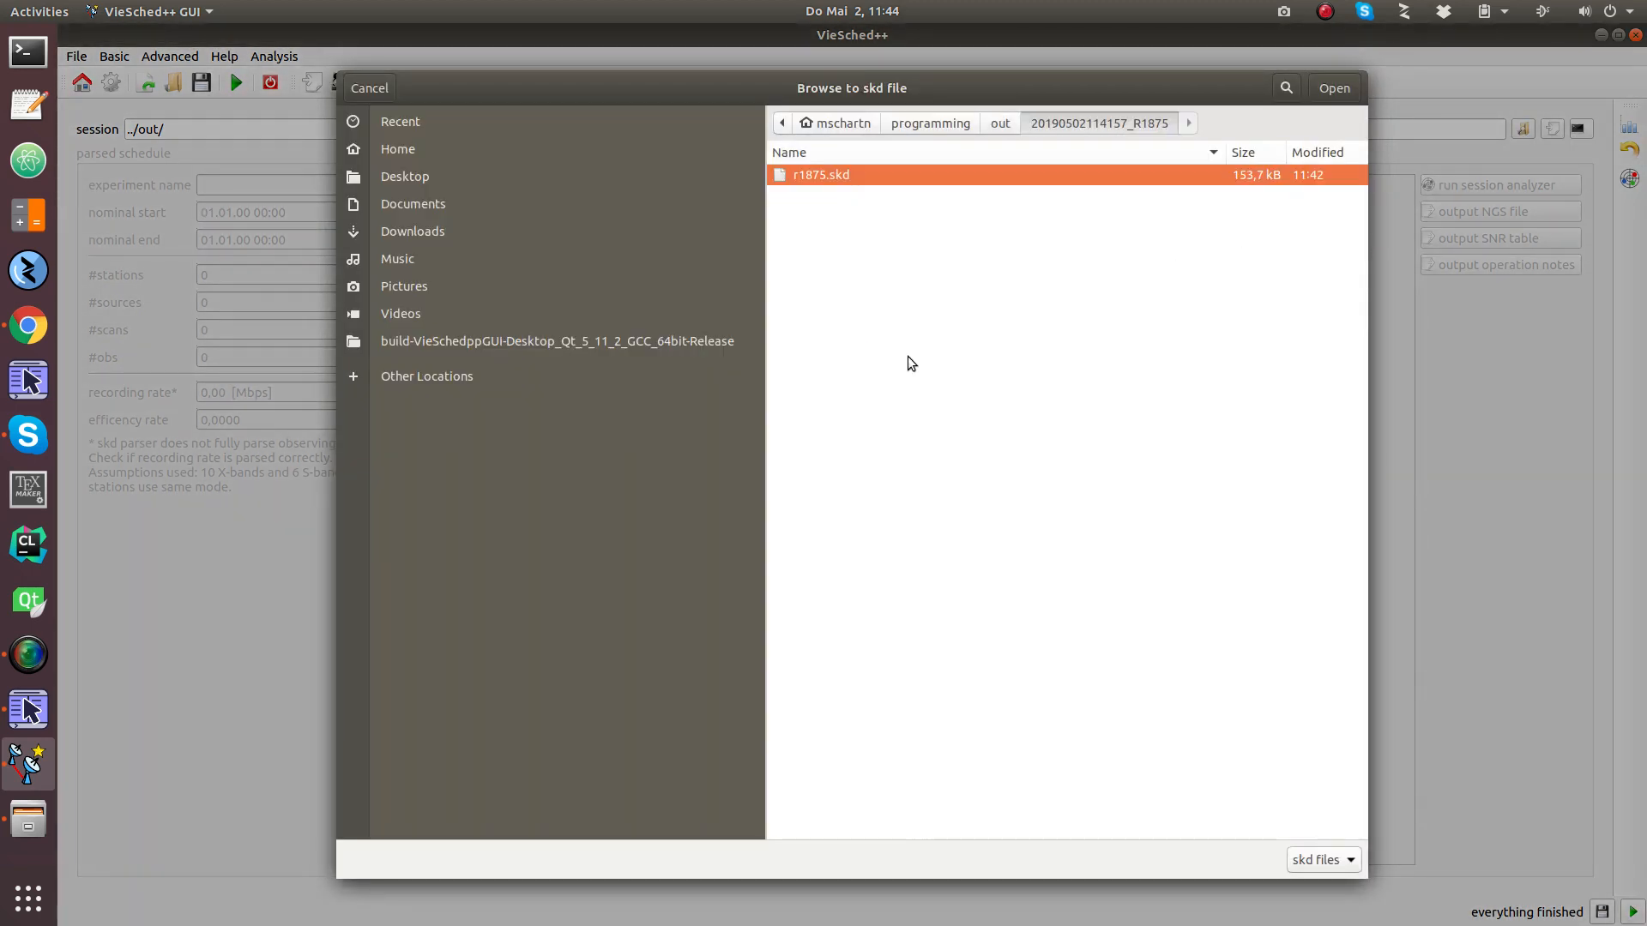
{"action": "double_click", "coordinate": [830, 175]}
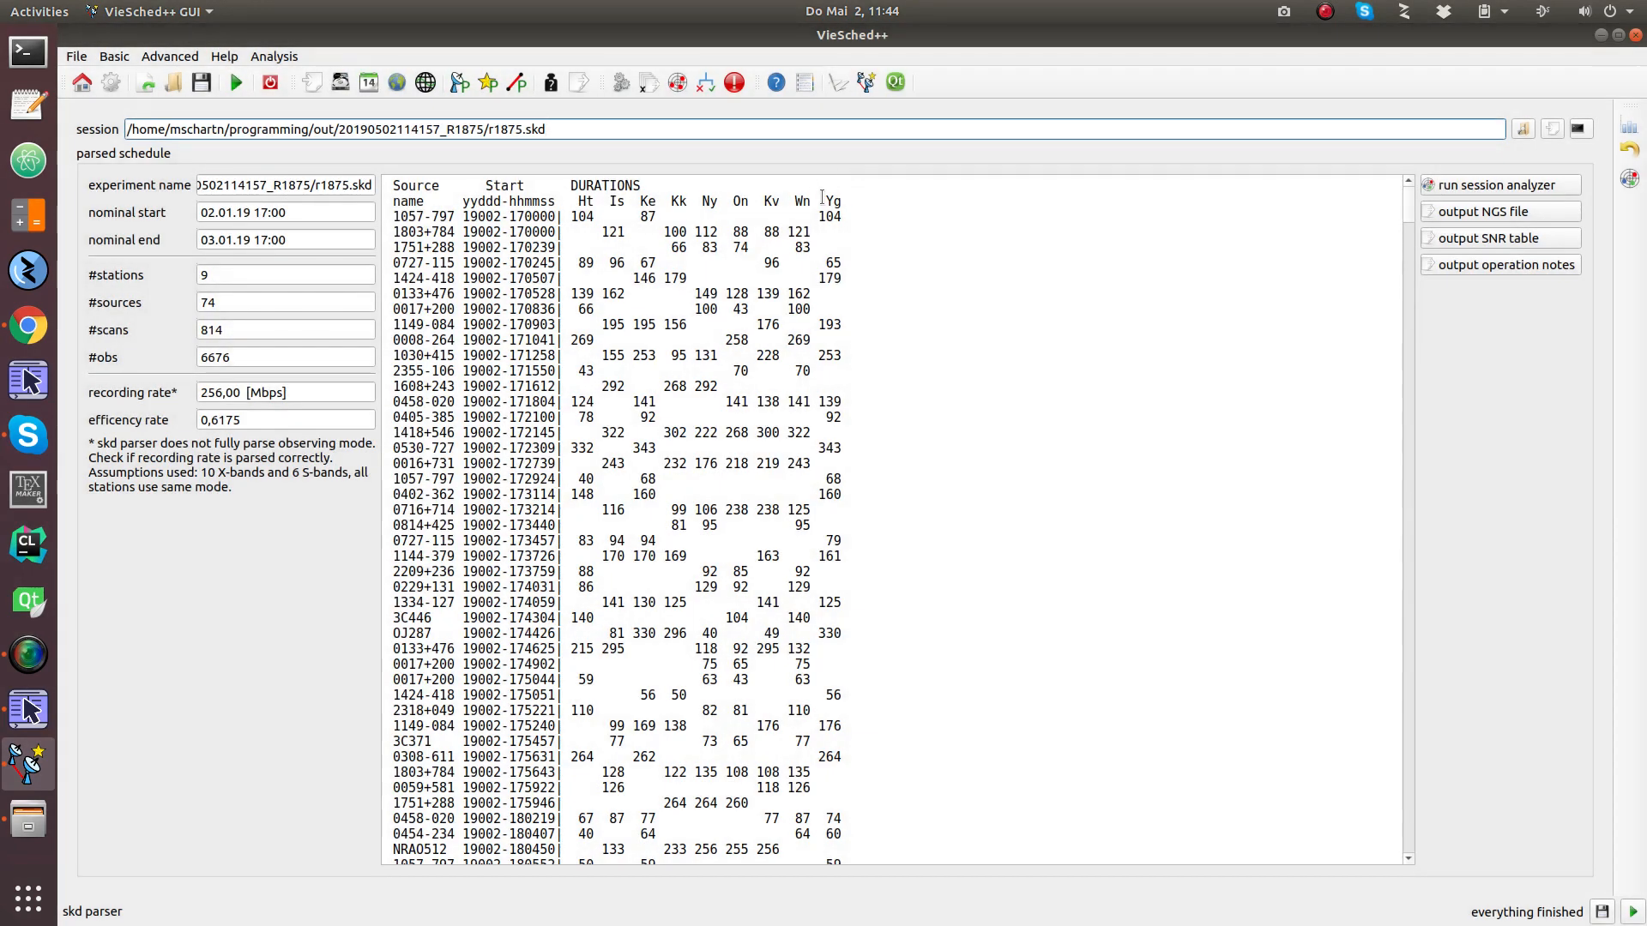
{"action": "left_click", "coordinate": [1513, 192]}
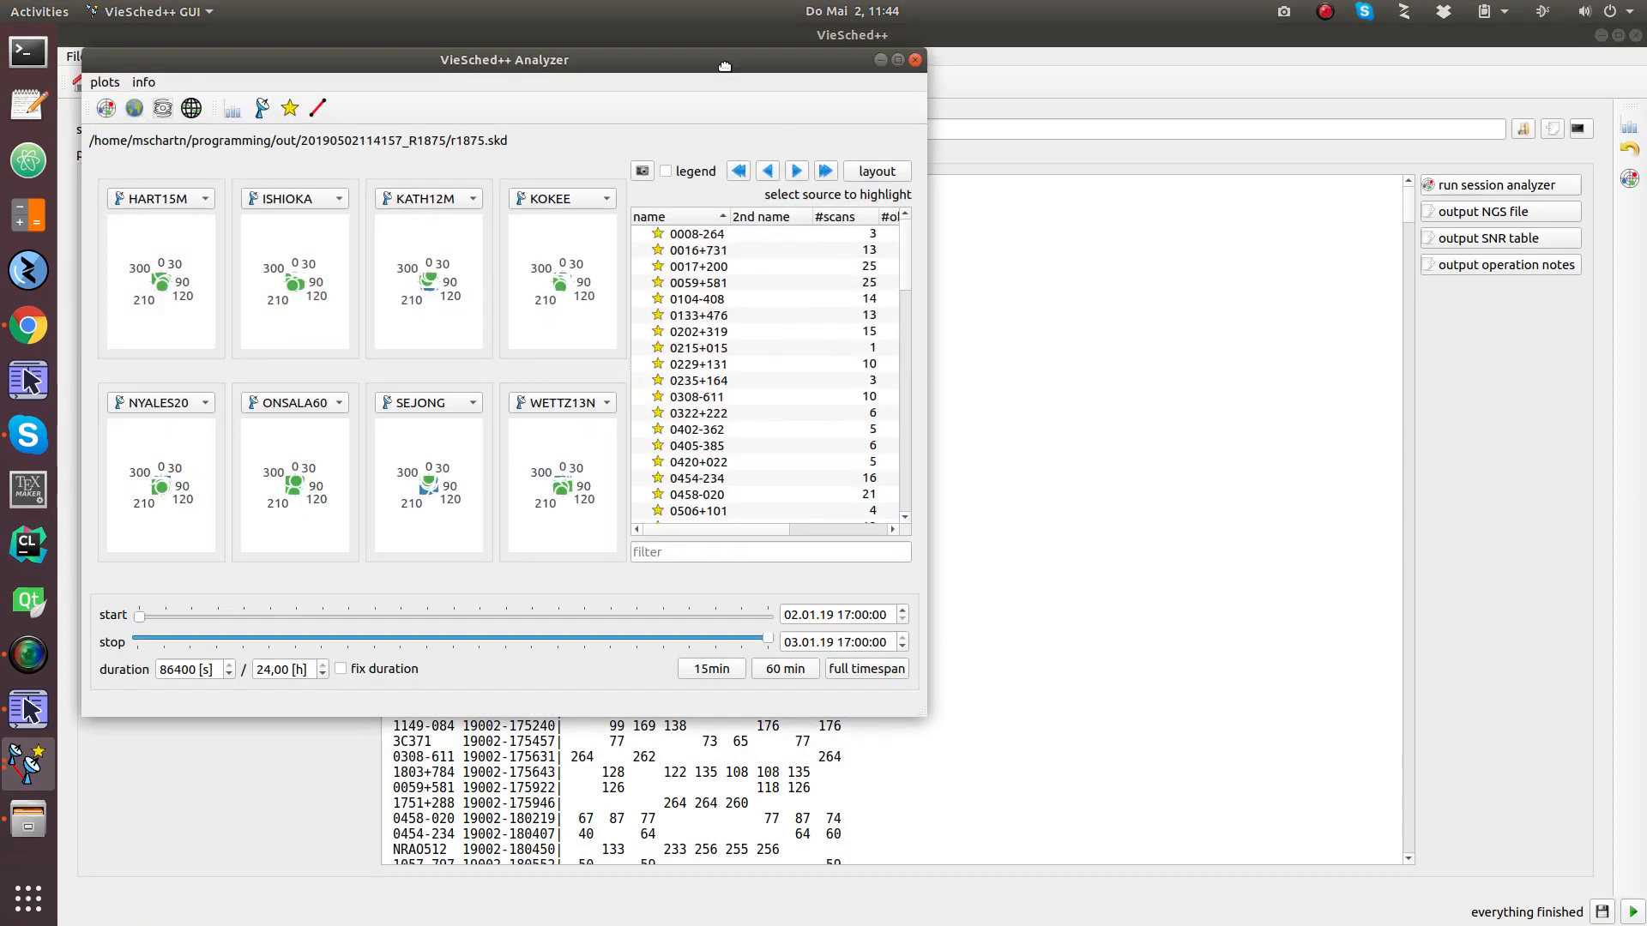
{"action": "double_click", "coordinate": [724, 60]}
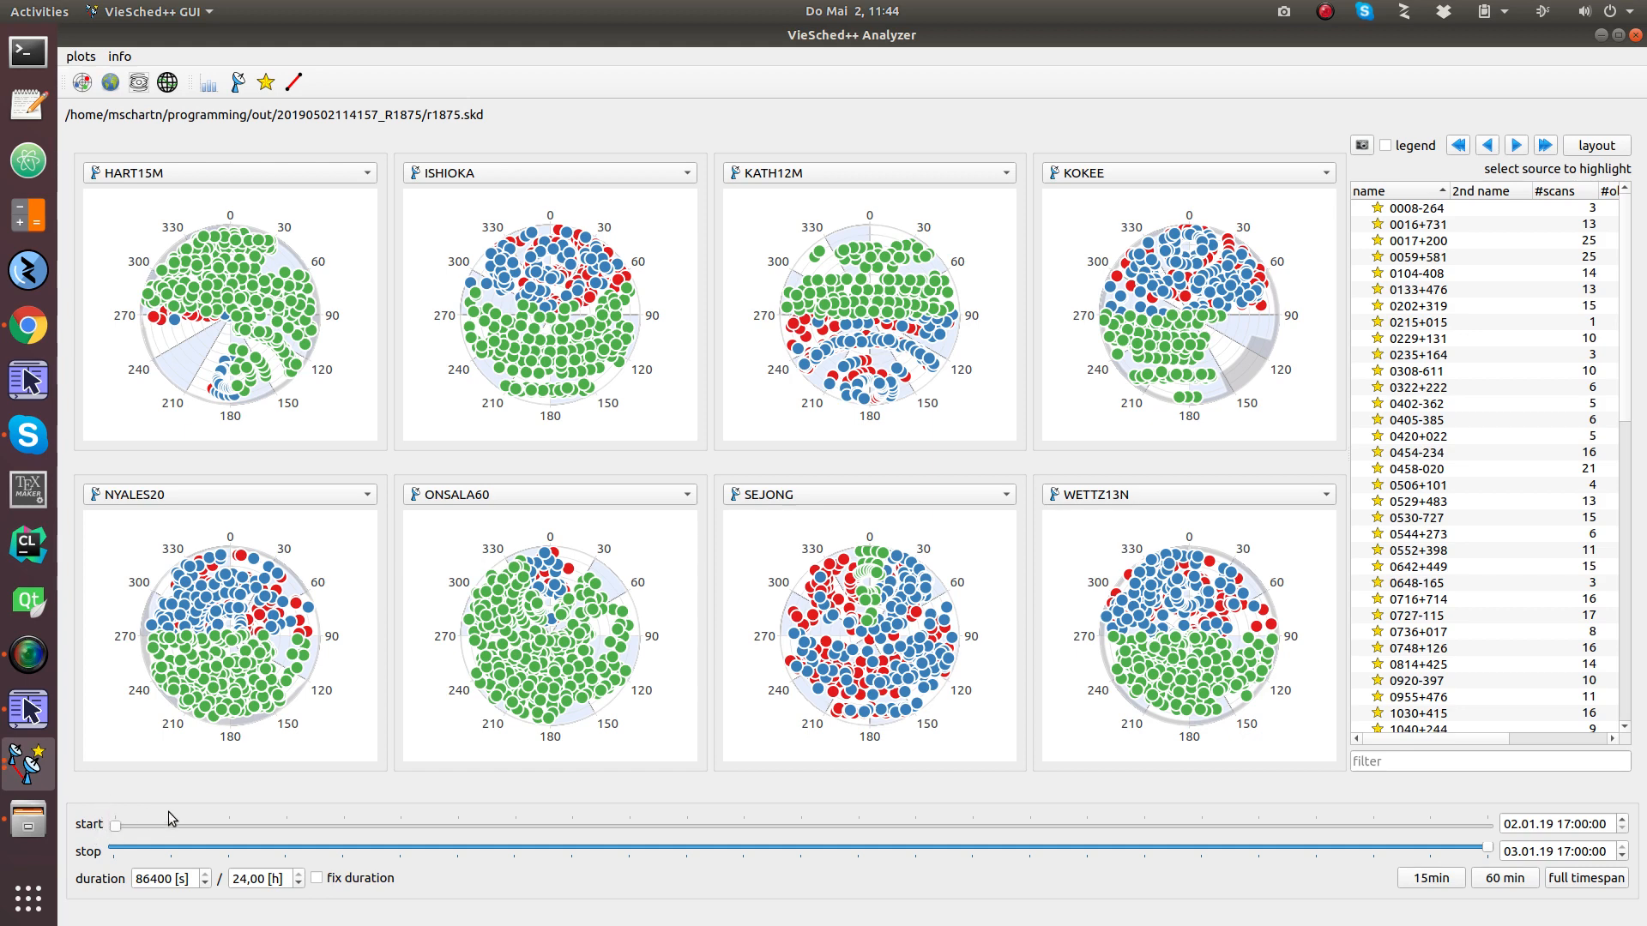
Examine the station sky plots in a 60-minute window moved along the session, and restore the full timespan
{"action": "left_click", "coordinate": [1507, 881]}
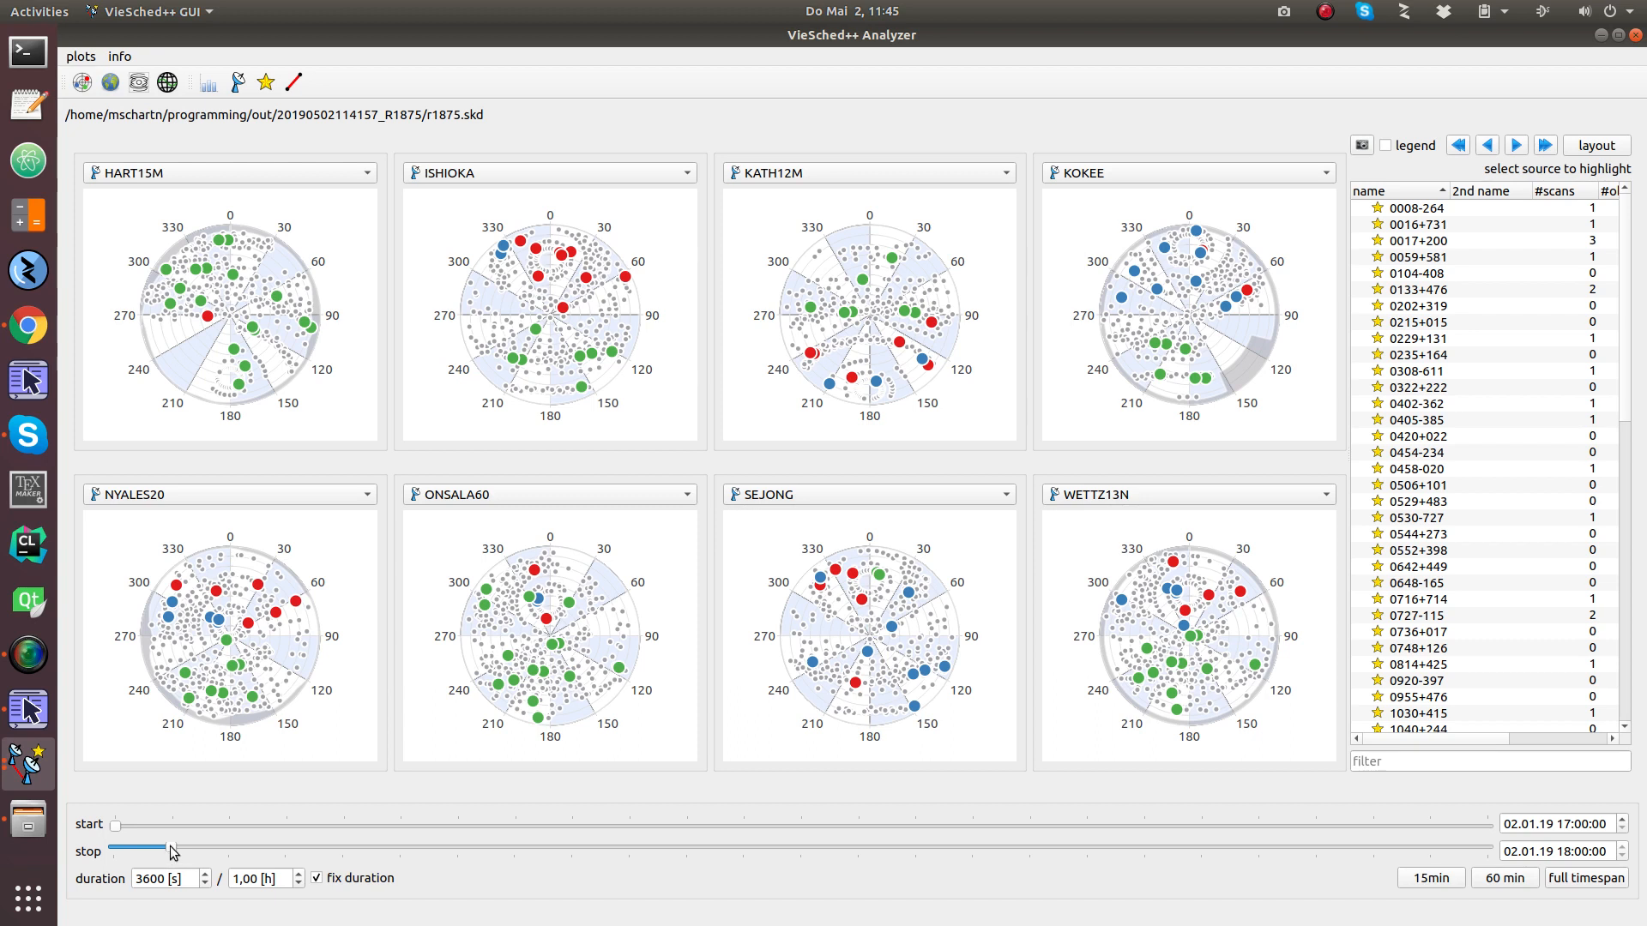
{"action": "left_click_drag", "start_coordinate": [171, 847], "coordinate": [1194, 847]}
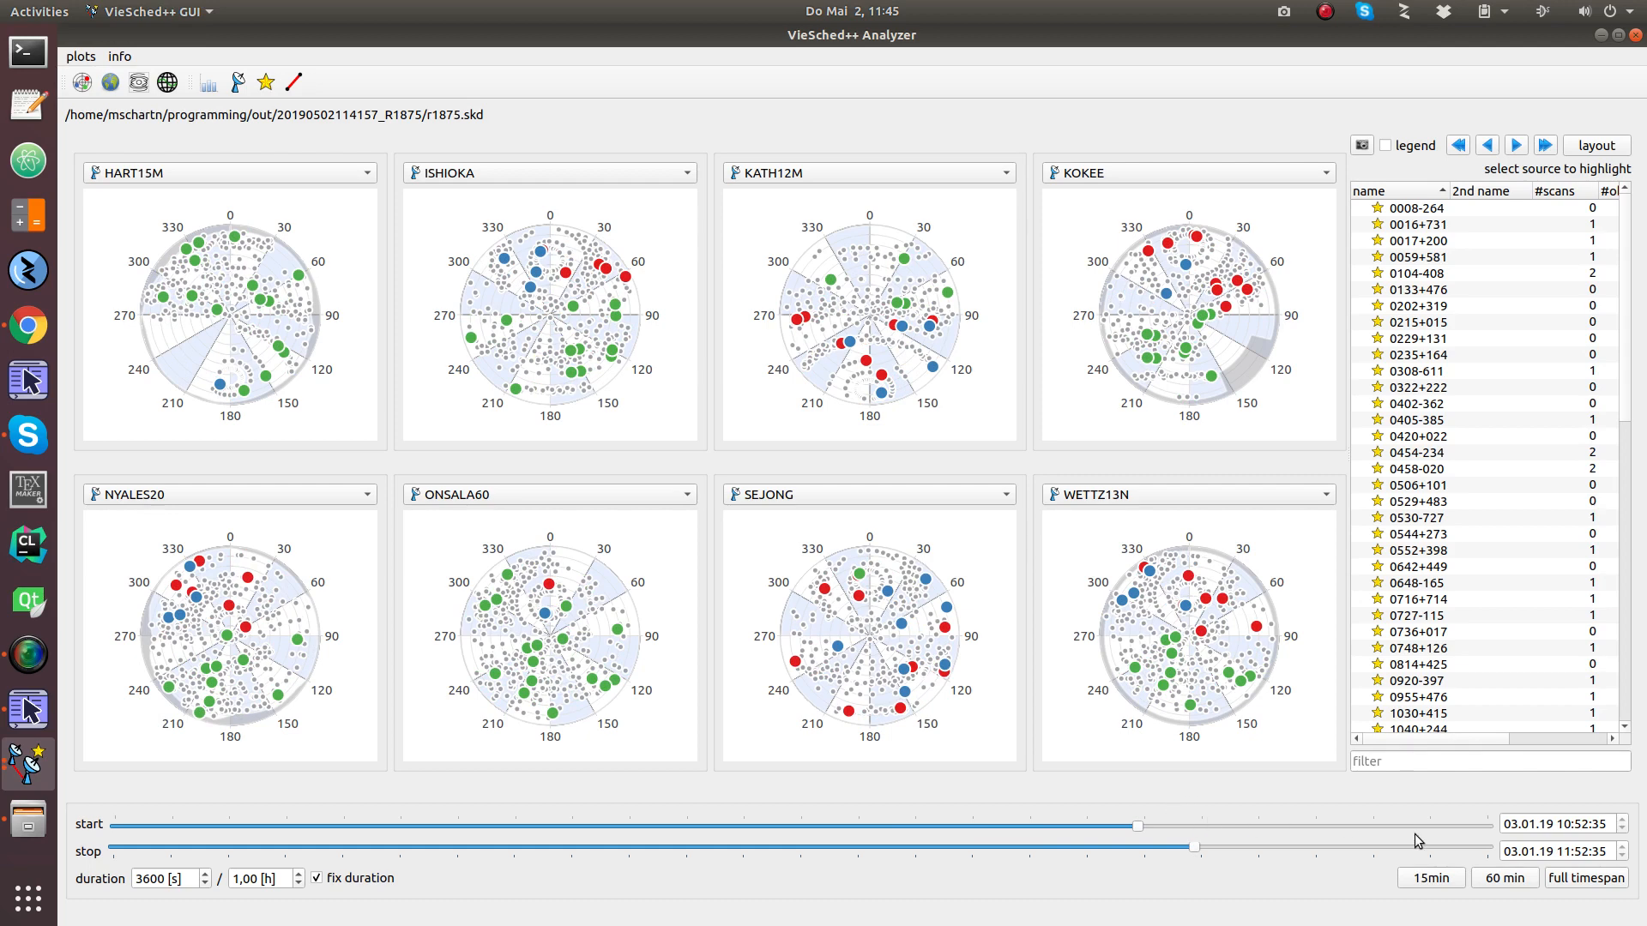
{"action": "left_click", "coordinate": [1602, 884]}
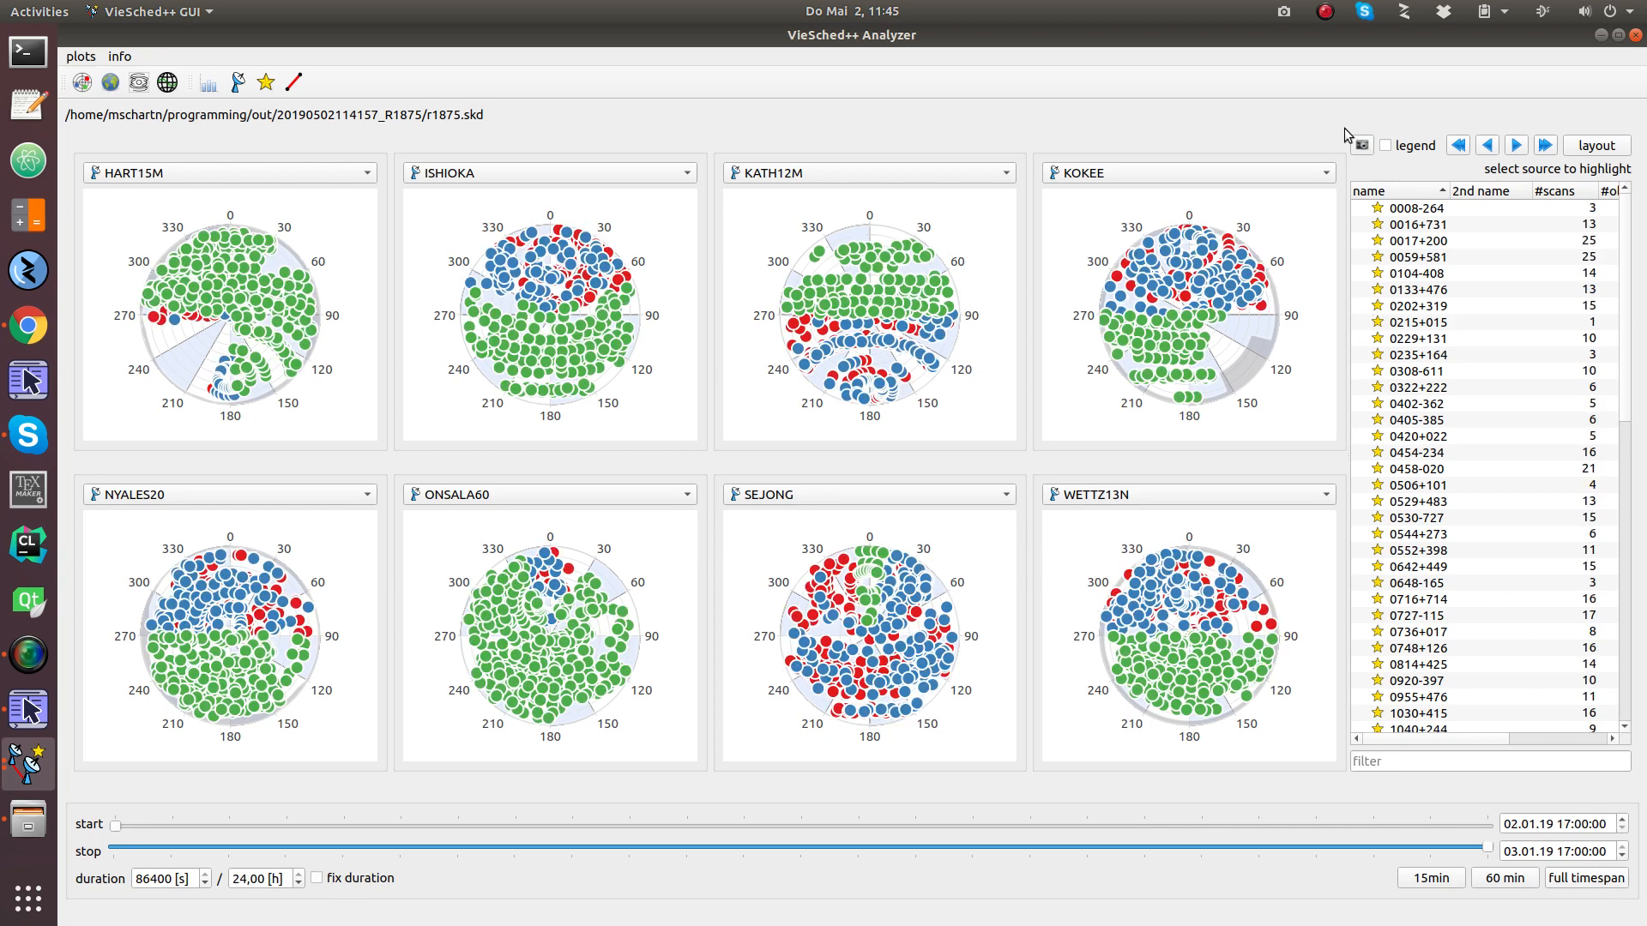
Set the sky plot layout to 1 row and 2 columns
{"action": "left_click", "coordinate": [1593, 146]}
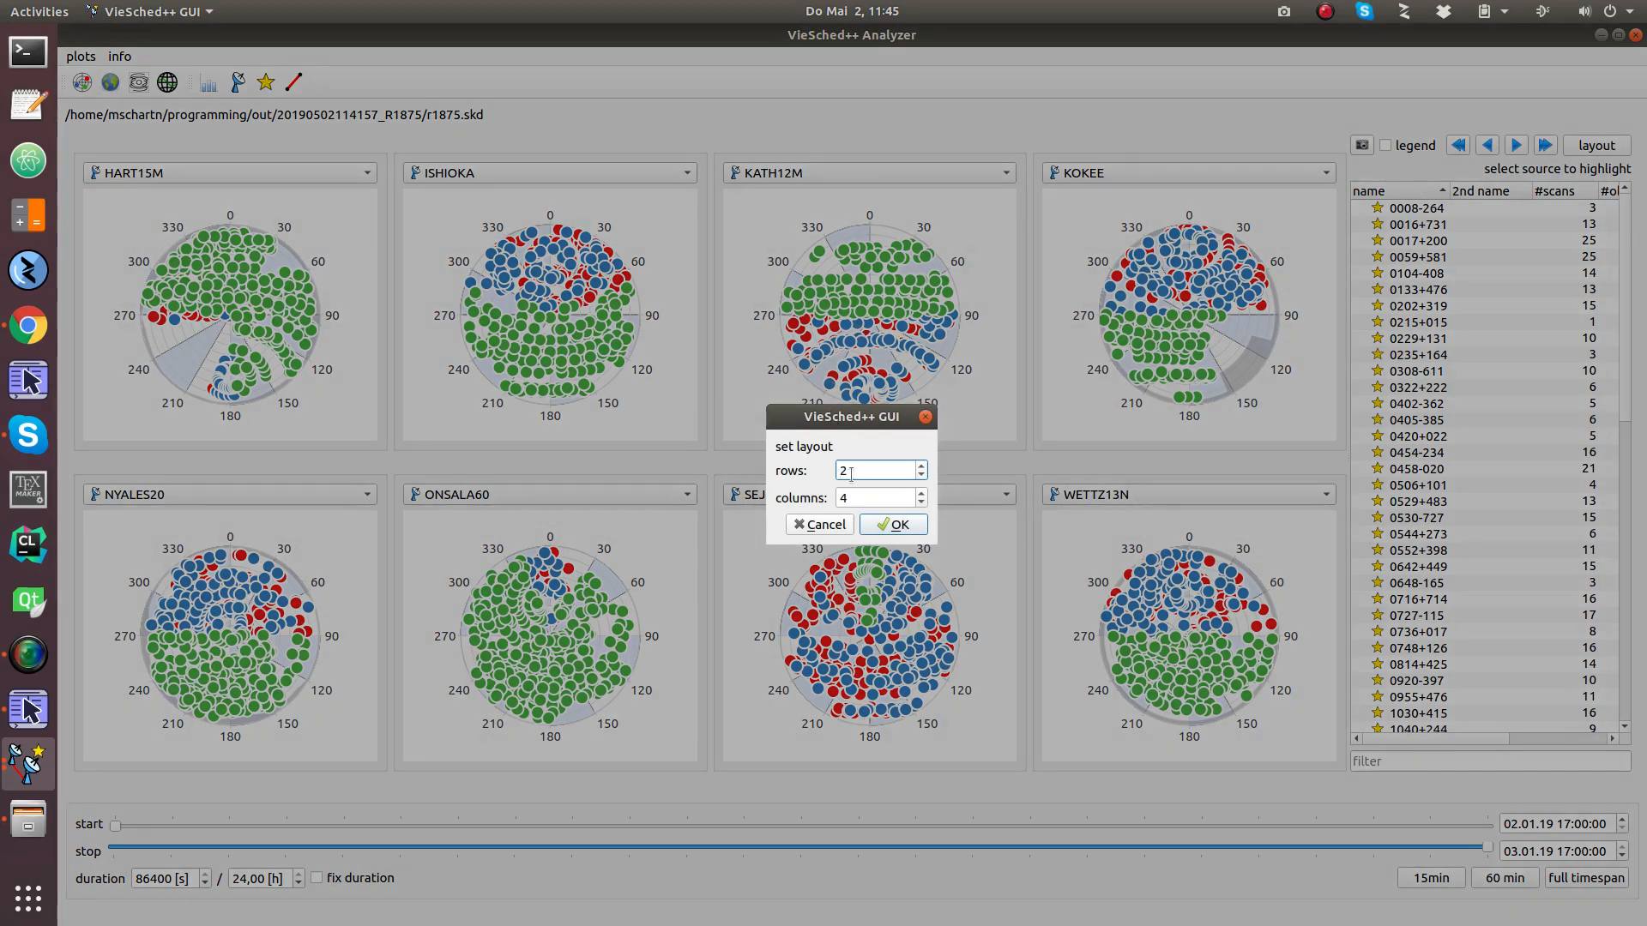
{"action": "scroll", "coordinate": [854, 473], "scroll_direction": "down", "scroll_amount": 1}
{"action": "scroll", "coordinate": [869, 498], "scroll_direction": "down", "scroll_amount": 3}
{"action": "scroll", "coordinate": [874, 502], "scroll_direction": "up", "scroll_amount": 1}
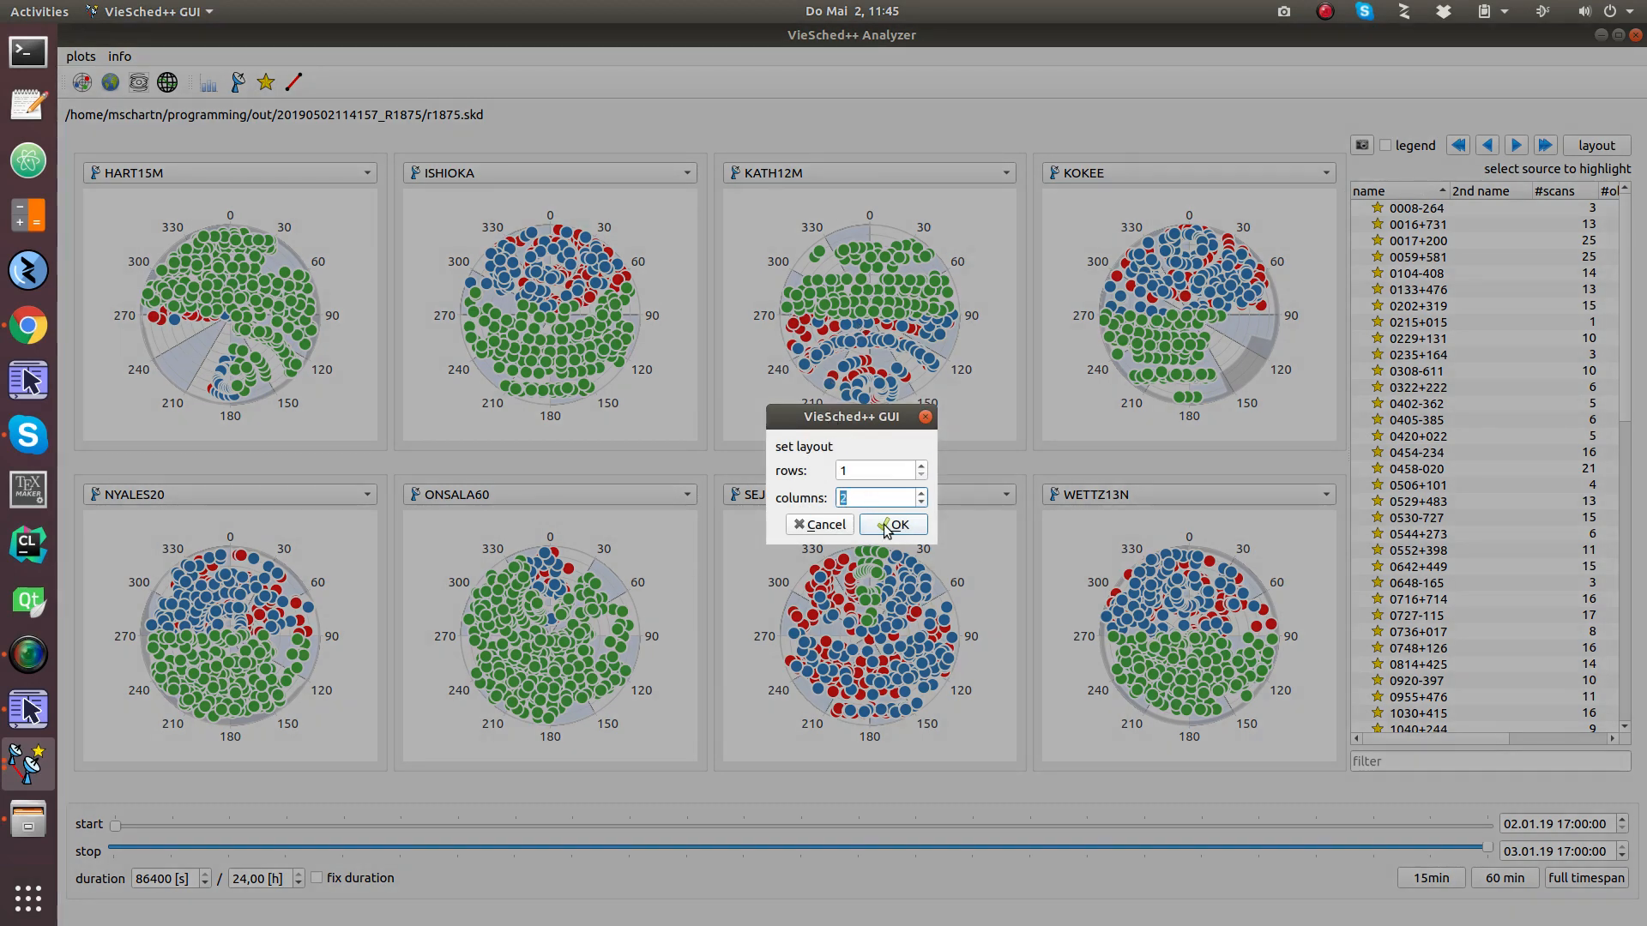
{"action": "left_click", "coordinate": [893, 525]}
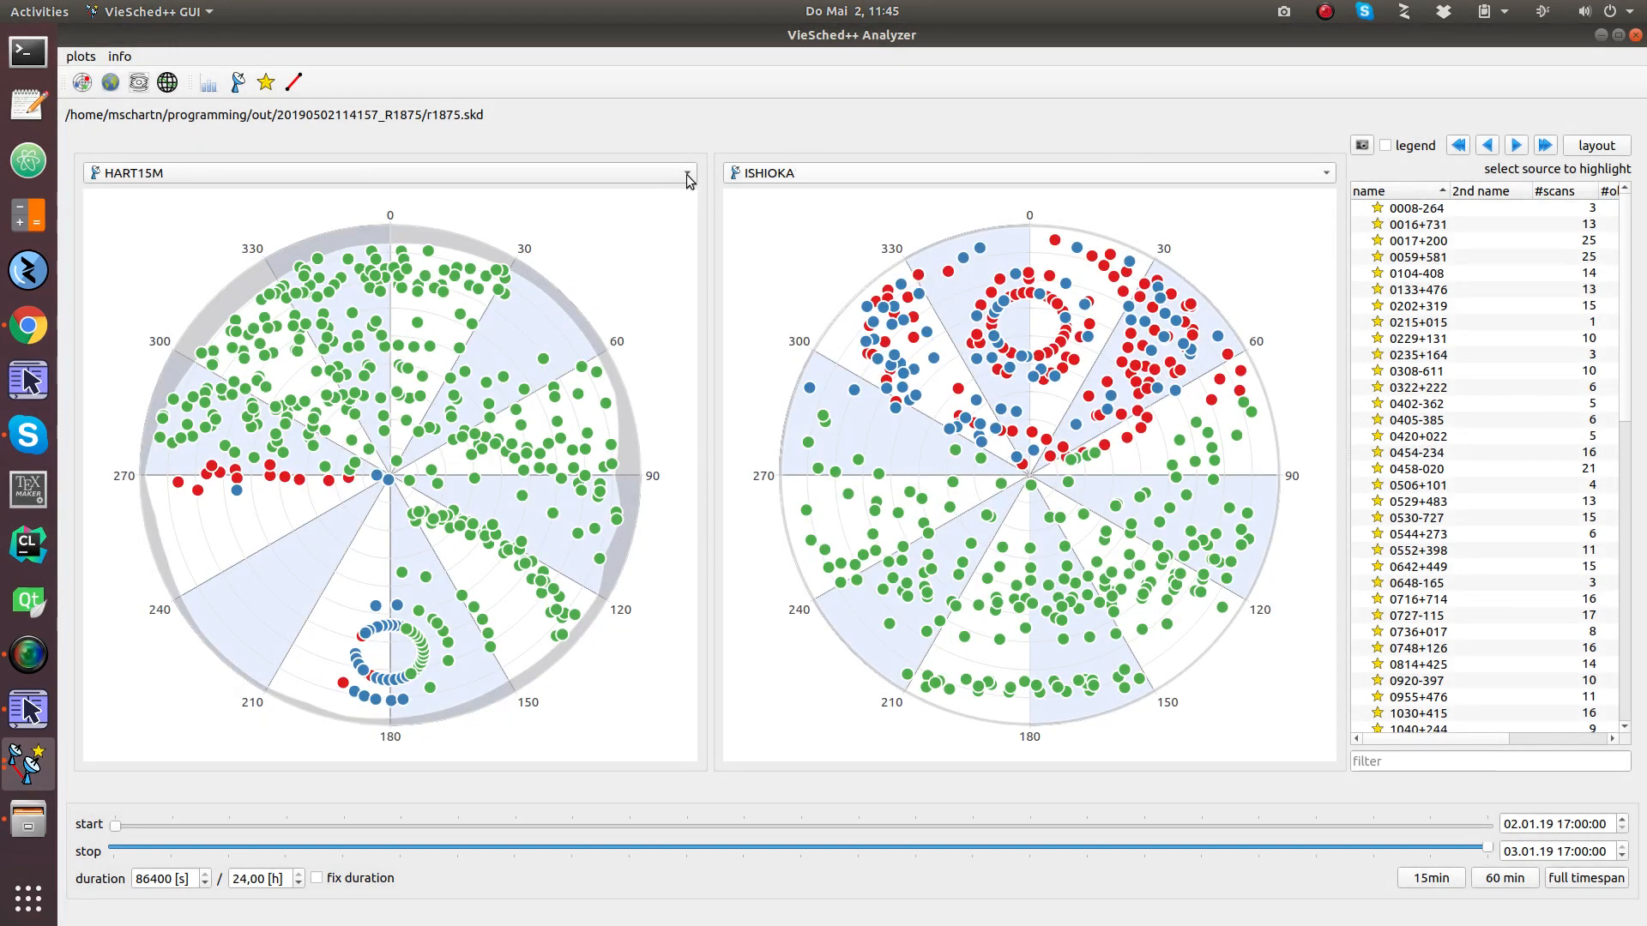
Show station KOKEE in place of HART15M and enable the legend in the sky plots
{"action": "left_click", "coordinate": [641, 172]}
{"action": "left_click", "coordinate": [583, 244]}
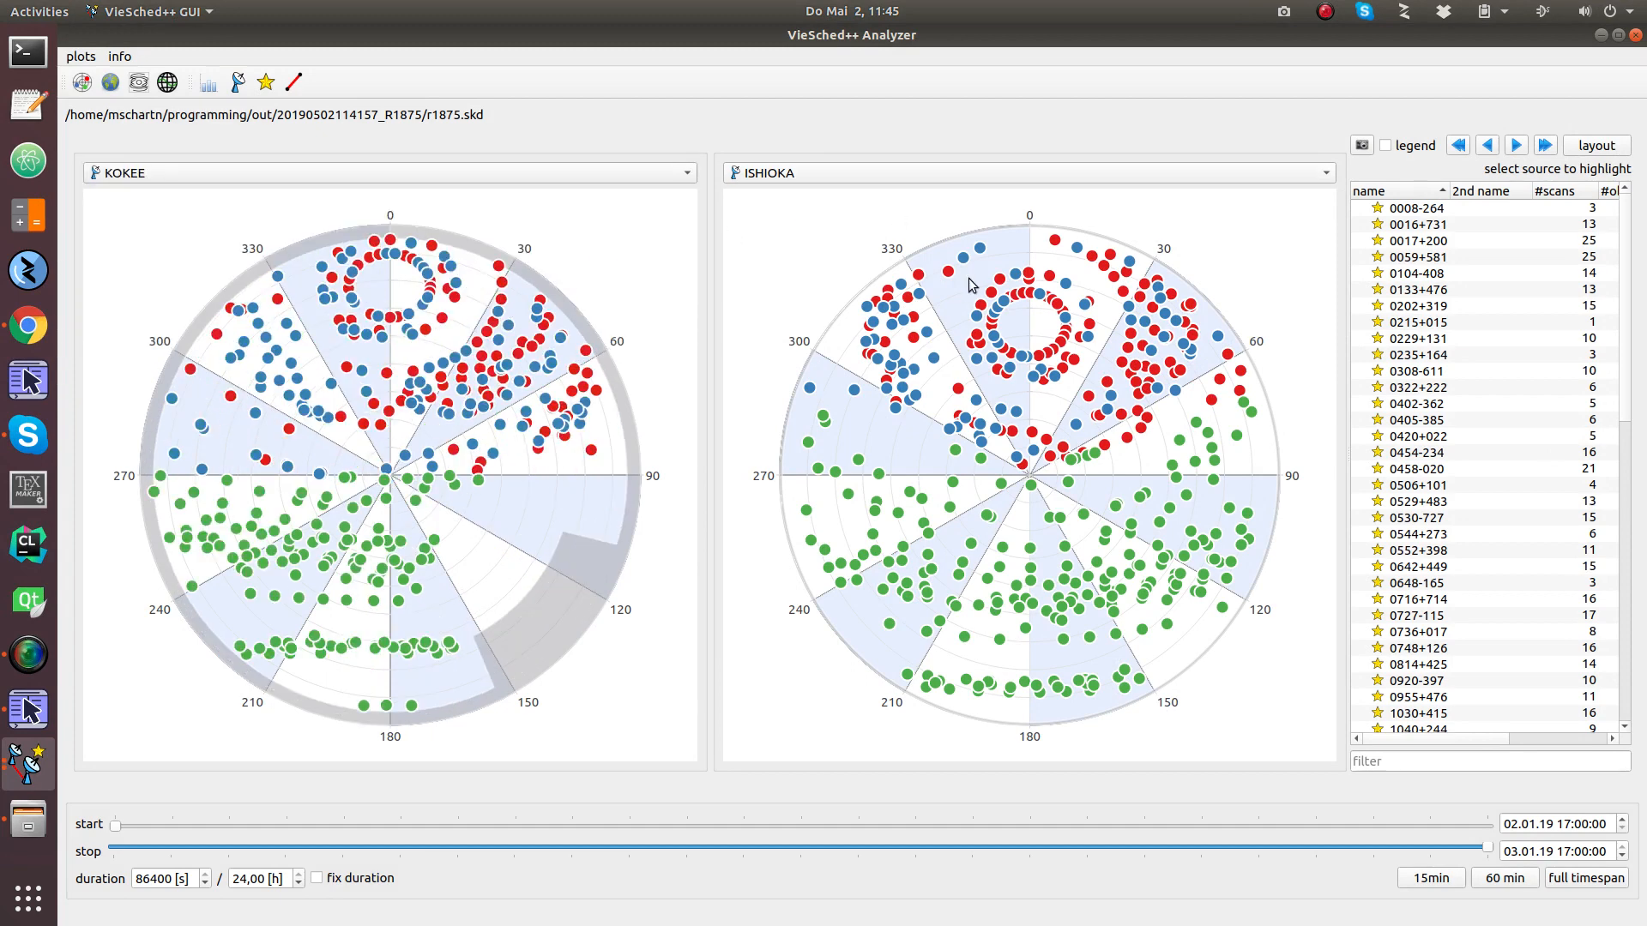
{"action": "left_click", "coordinate": [1414, 147]}
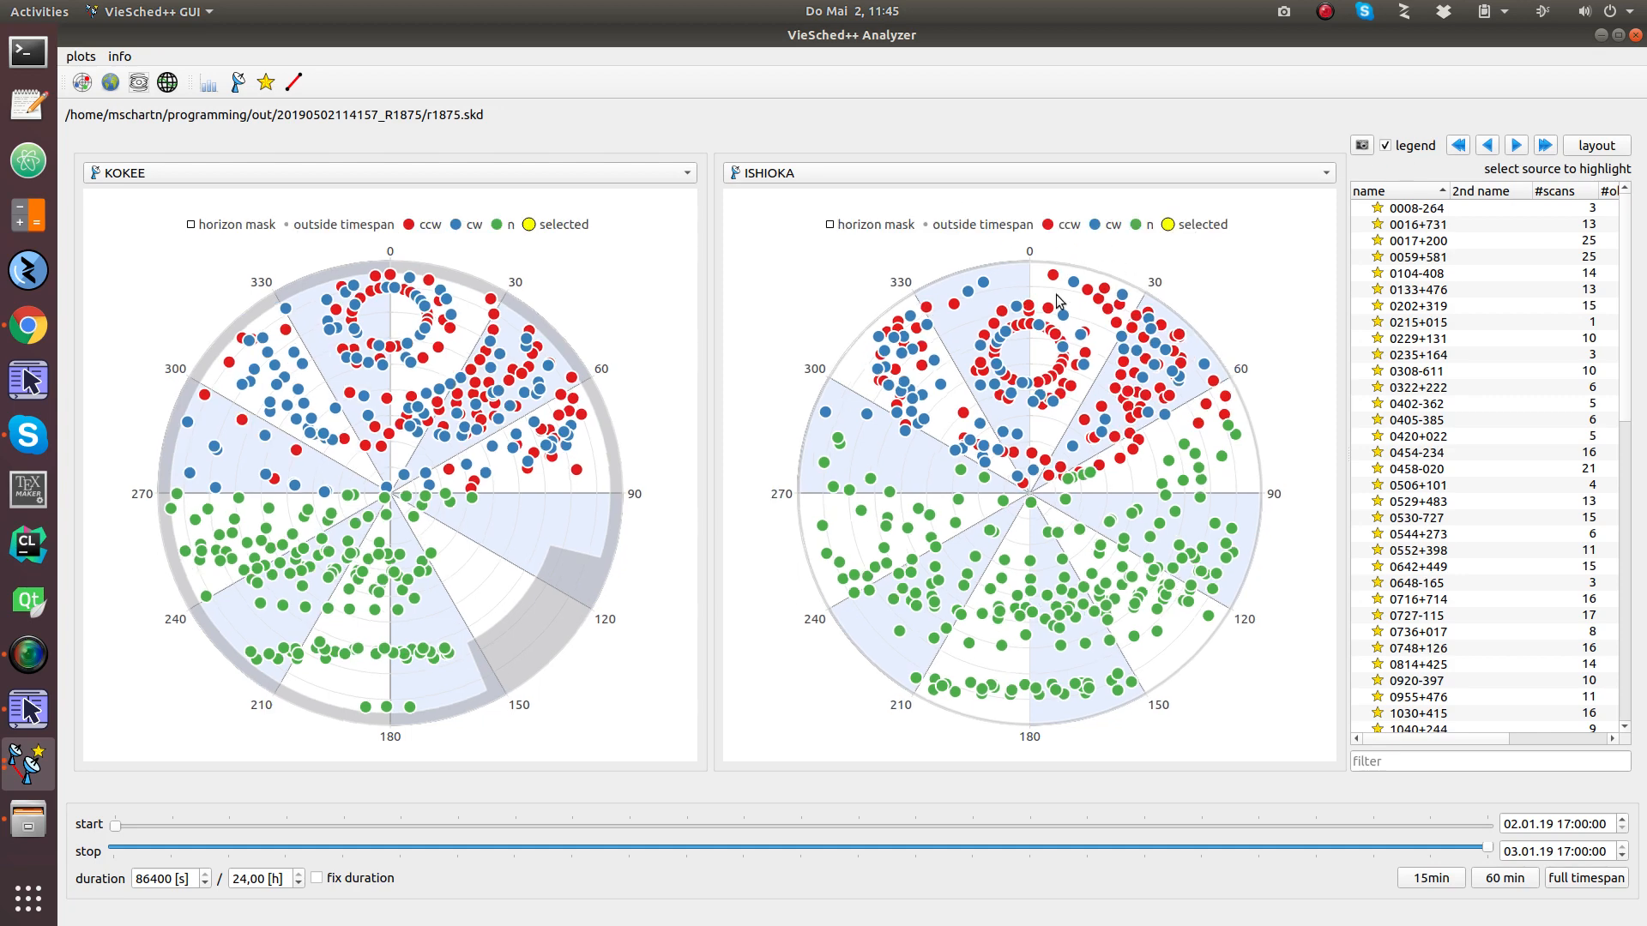
{"action": "mouse_move", "coordinate": [1053, 331]}
Sort the sources by number of scans in descending order, highlight 1803+784 and 0017+200, and inspect their scans in the ISHIOKA plot
{"action": "left_click", "coordinate": [1570, 191]}
{"action": "left_click", "coordinate": [1571, 190]}
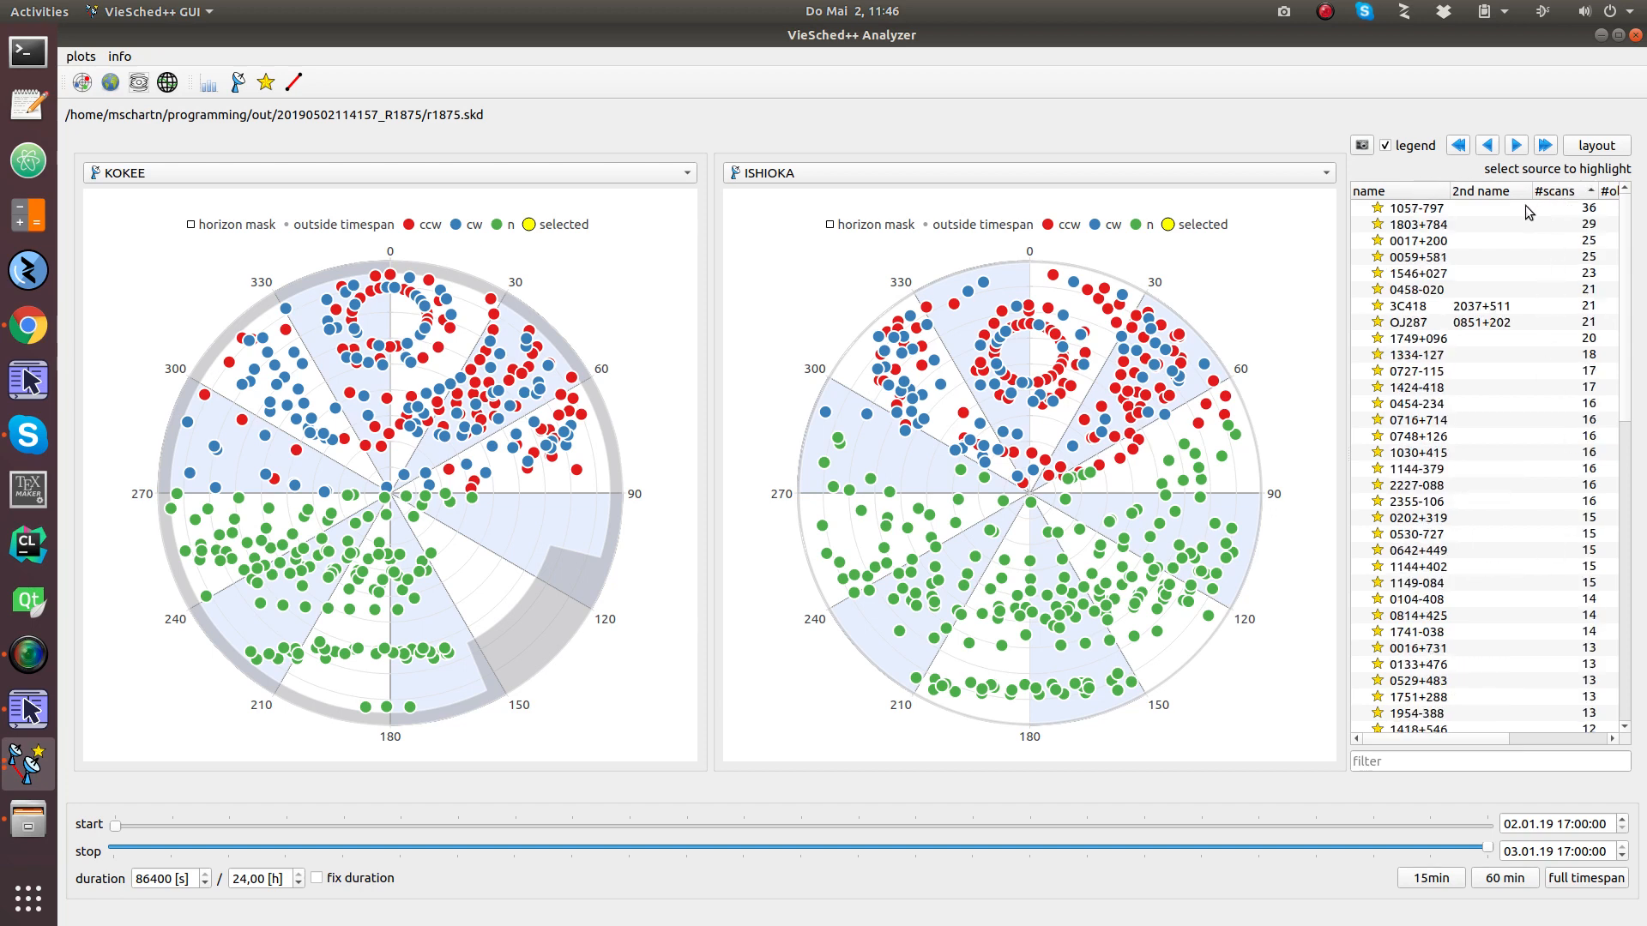
{"action": "left_click", "coordinate": [1425, 212]}
{"action": "left_click", "coordinate": [1435, 228], "text": "ctrl"}
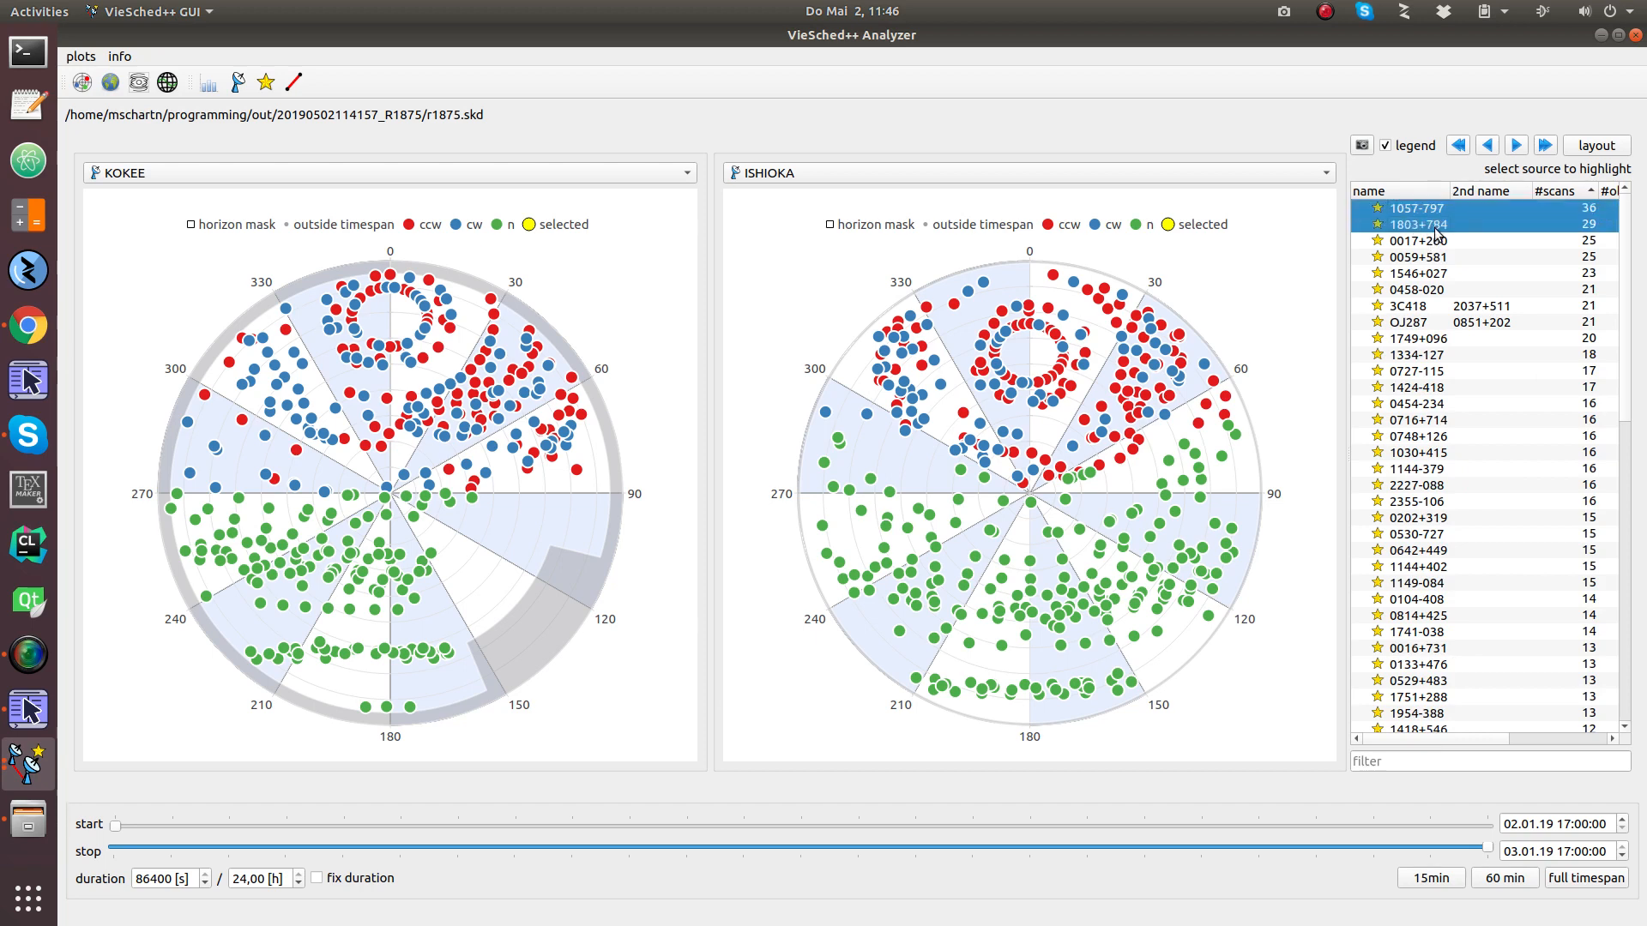
{"action": "left_click", "coordinate": [1441, 242], "text": "ctrl"}
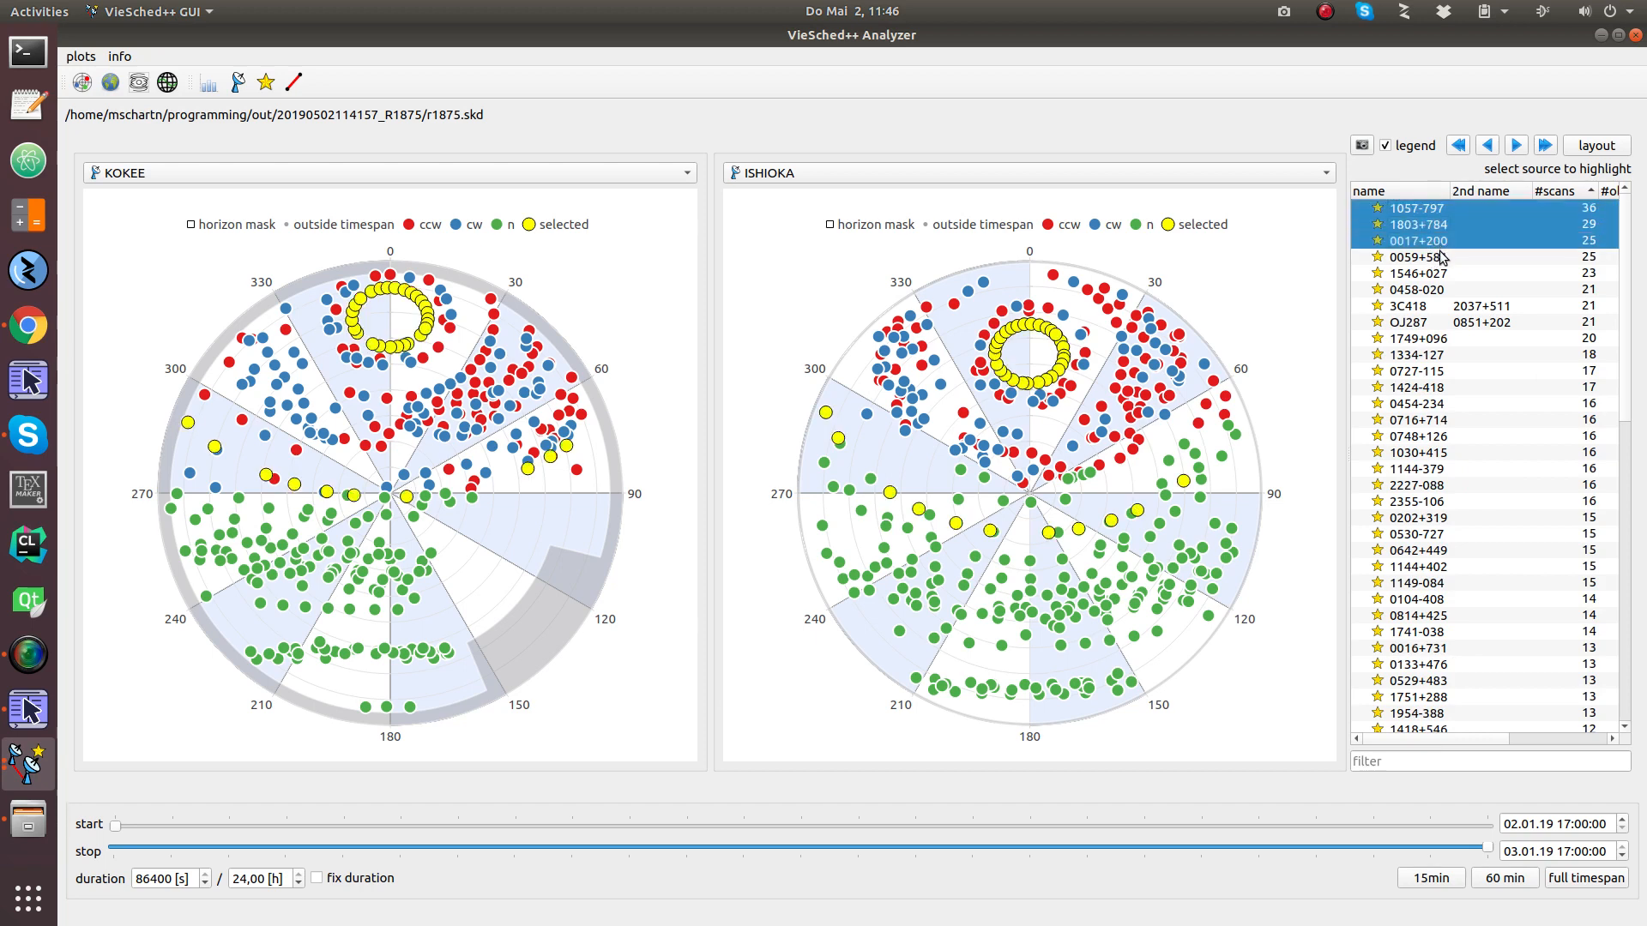
{"action": "left_click", "coordinate": [1440, 213], "text": "ctrl"}
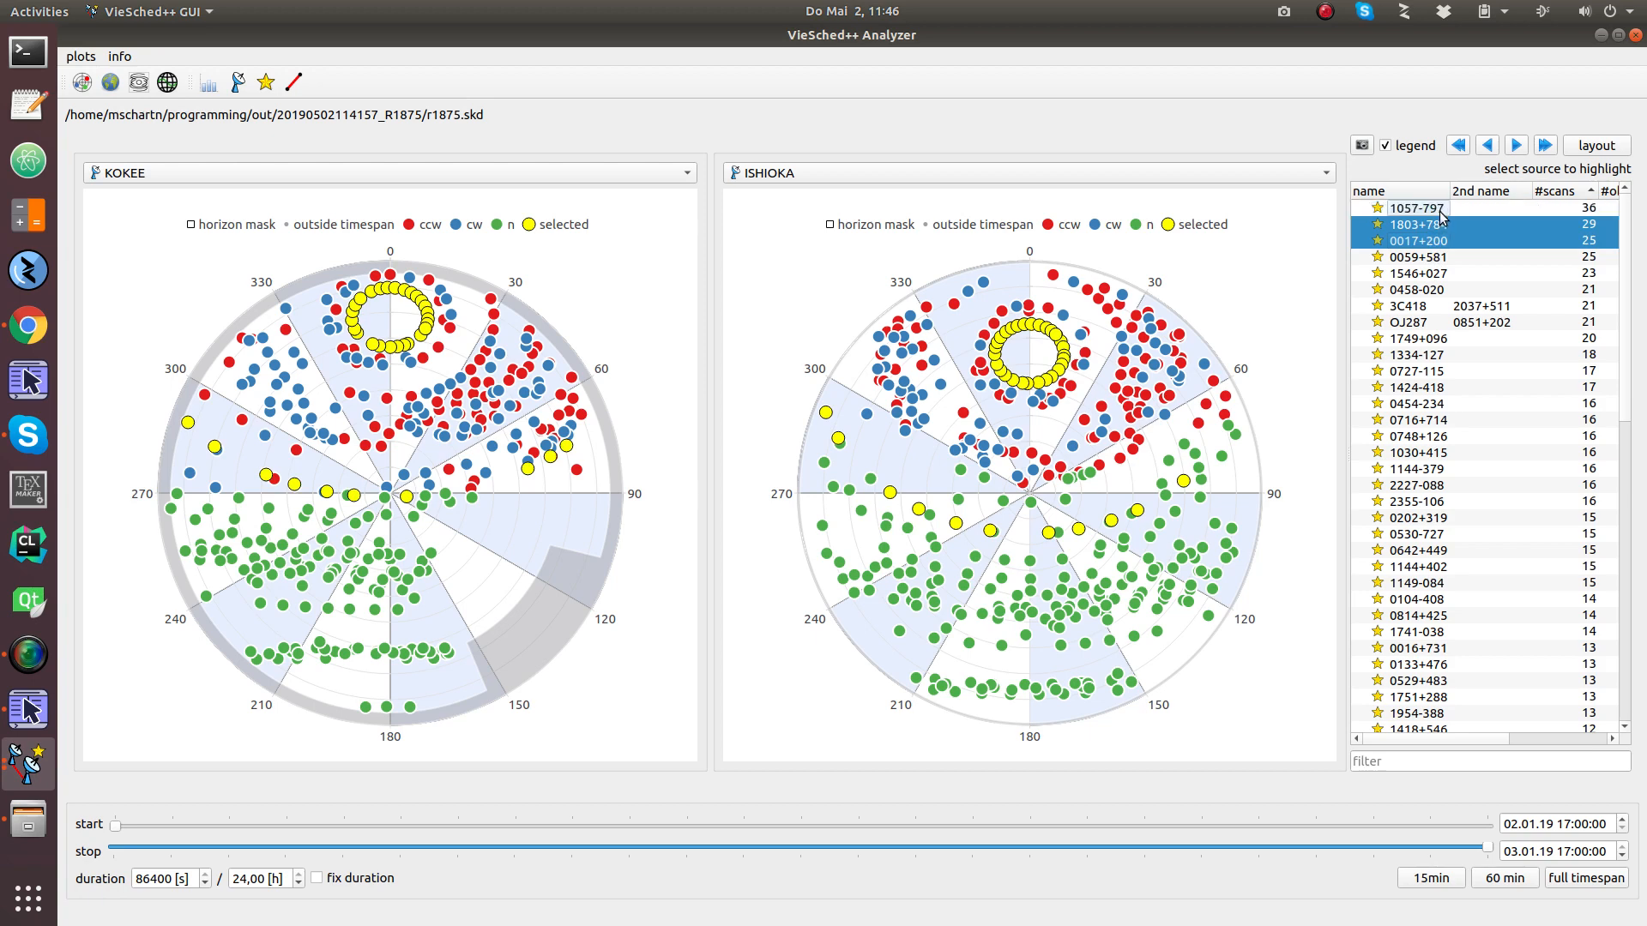
{"action": "mouse_move", "coordinate": [997, 371]}
{"action": "mouse_move", "coordinate": [1048, 534]}
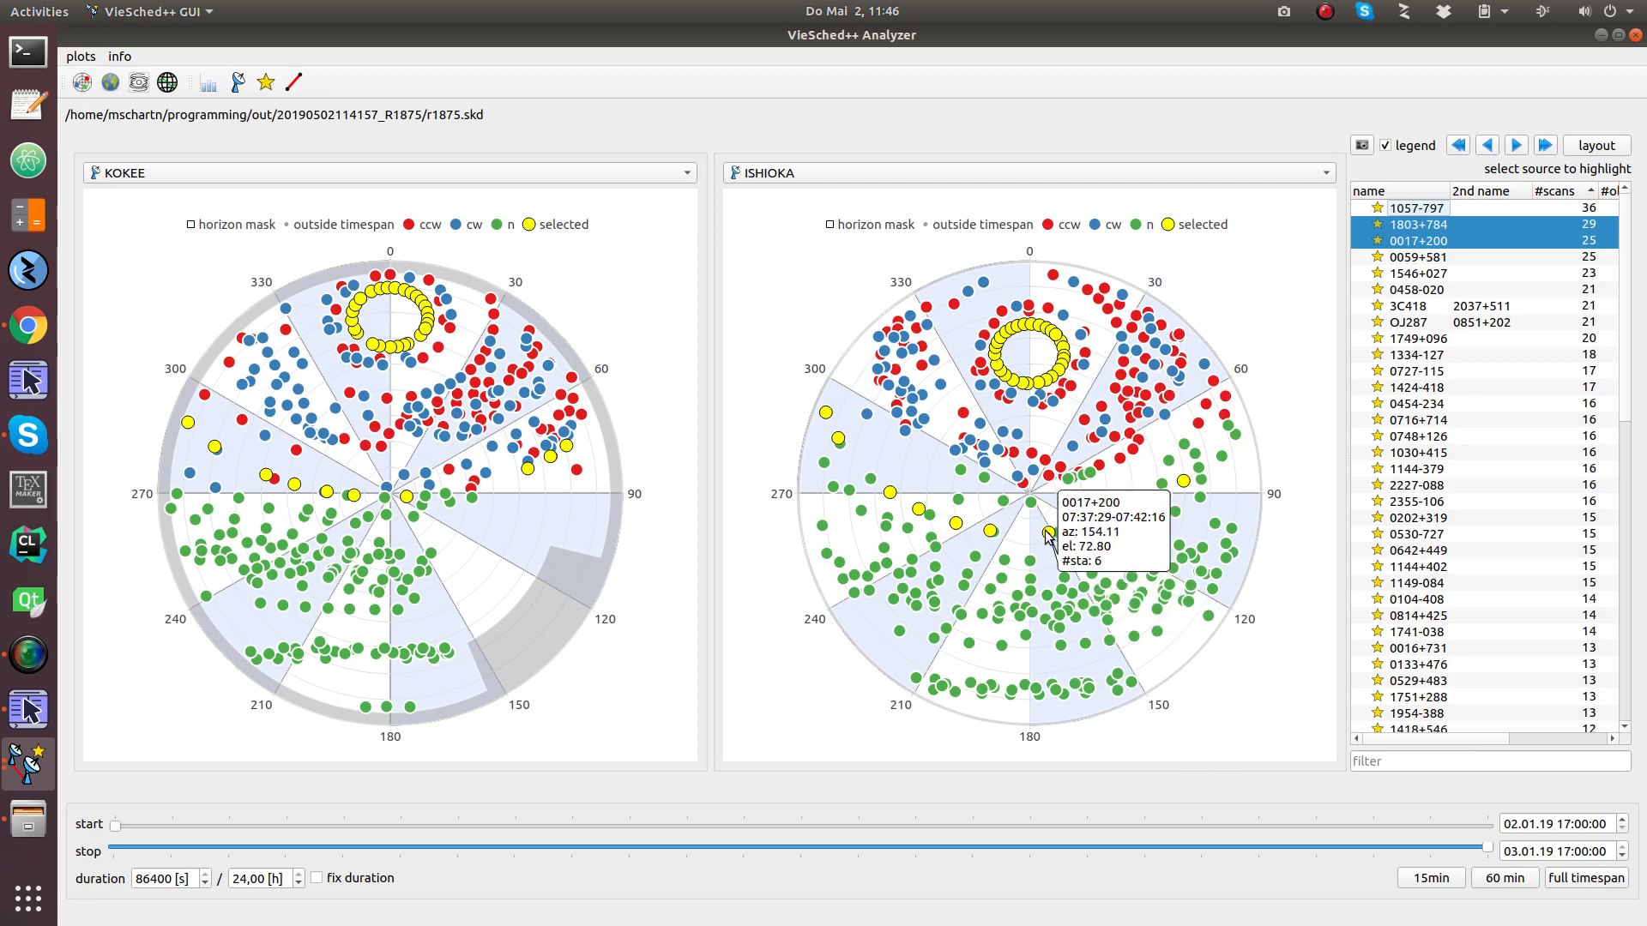
{"action": "mouse_move", "coordinate": [987, 531]}
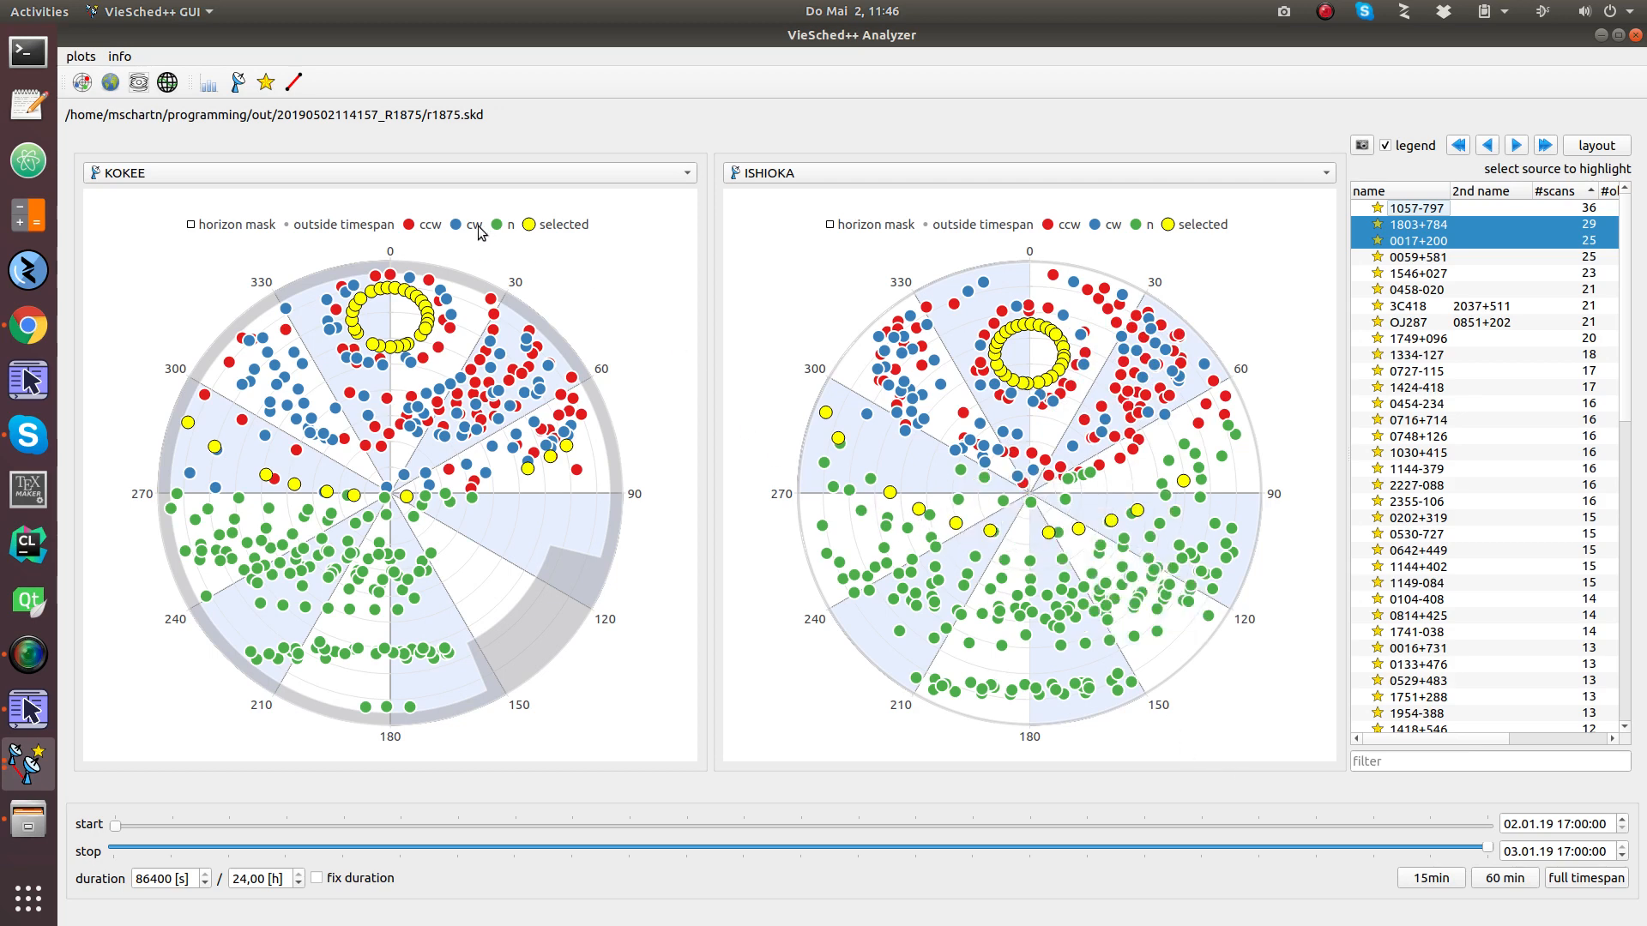
Show the station world map and inspect the details of the KOKEE-NYALES20 baseline
{"action": "left_click", "coordinate": [110, 81]}
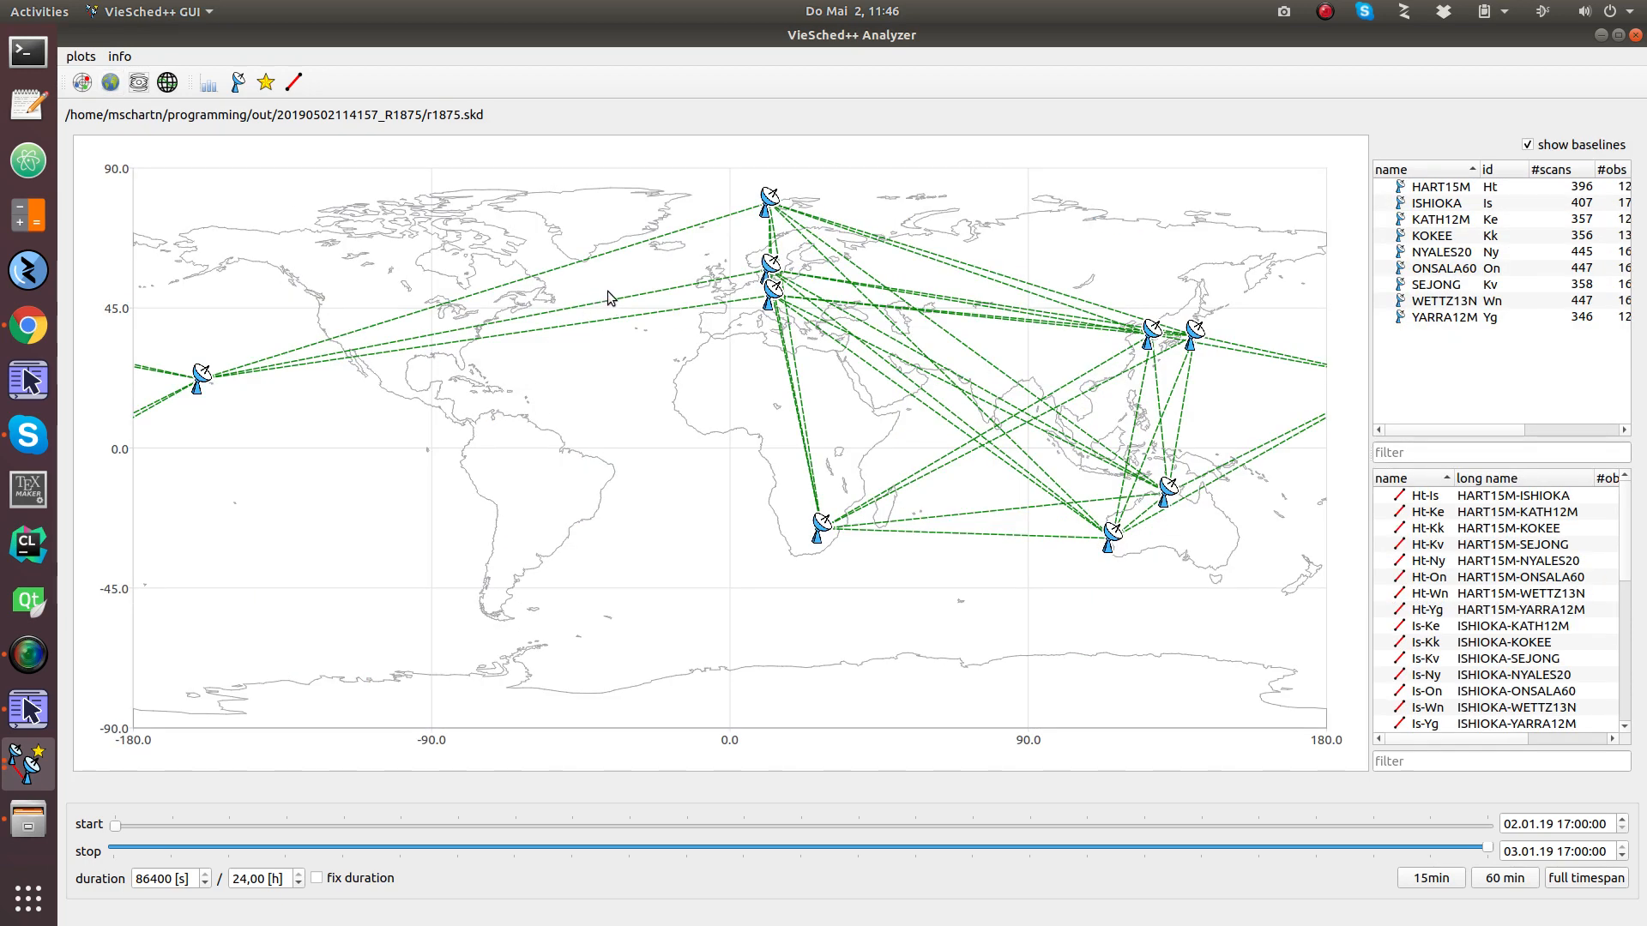
{"action": "mouse_move", "coordinate": [709, 227]}
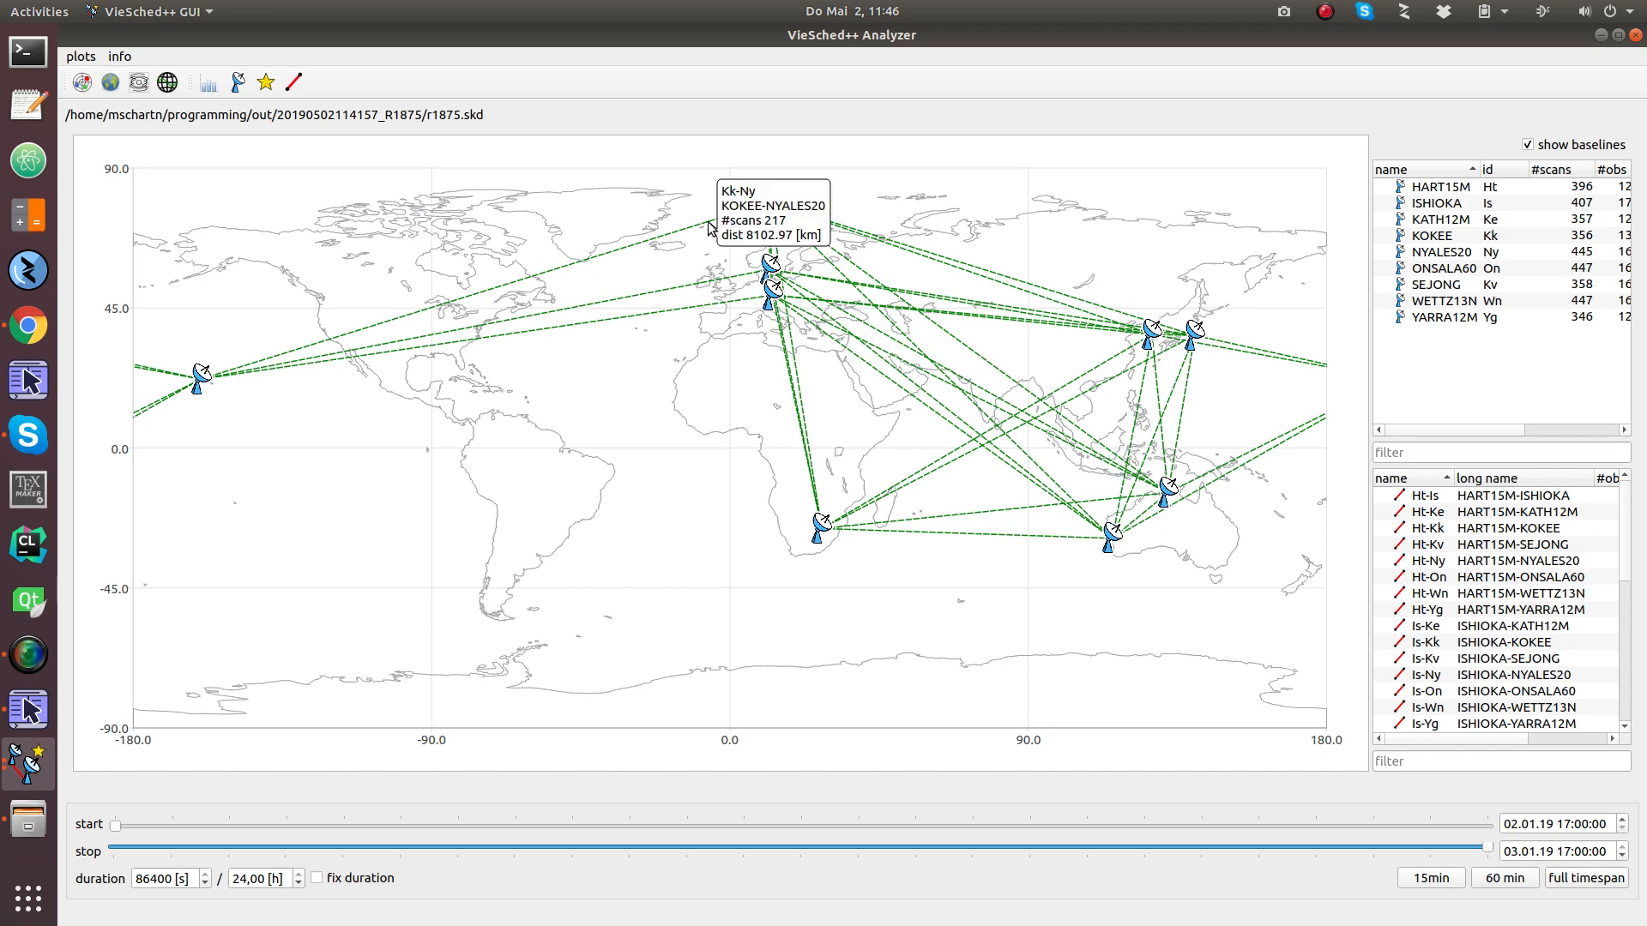
Browse the sources' uv coverage plots as far as 0229+131 and 0235+164, and display 0229+131 in band X
{"action": "left_click", "coordinate": [139, 83]}
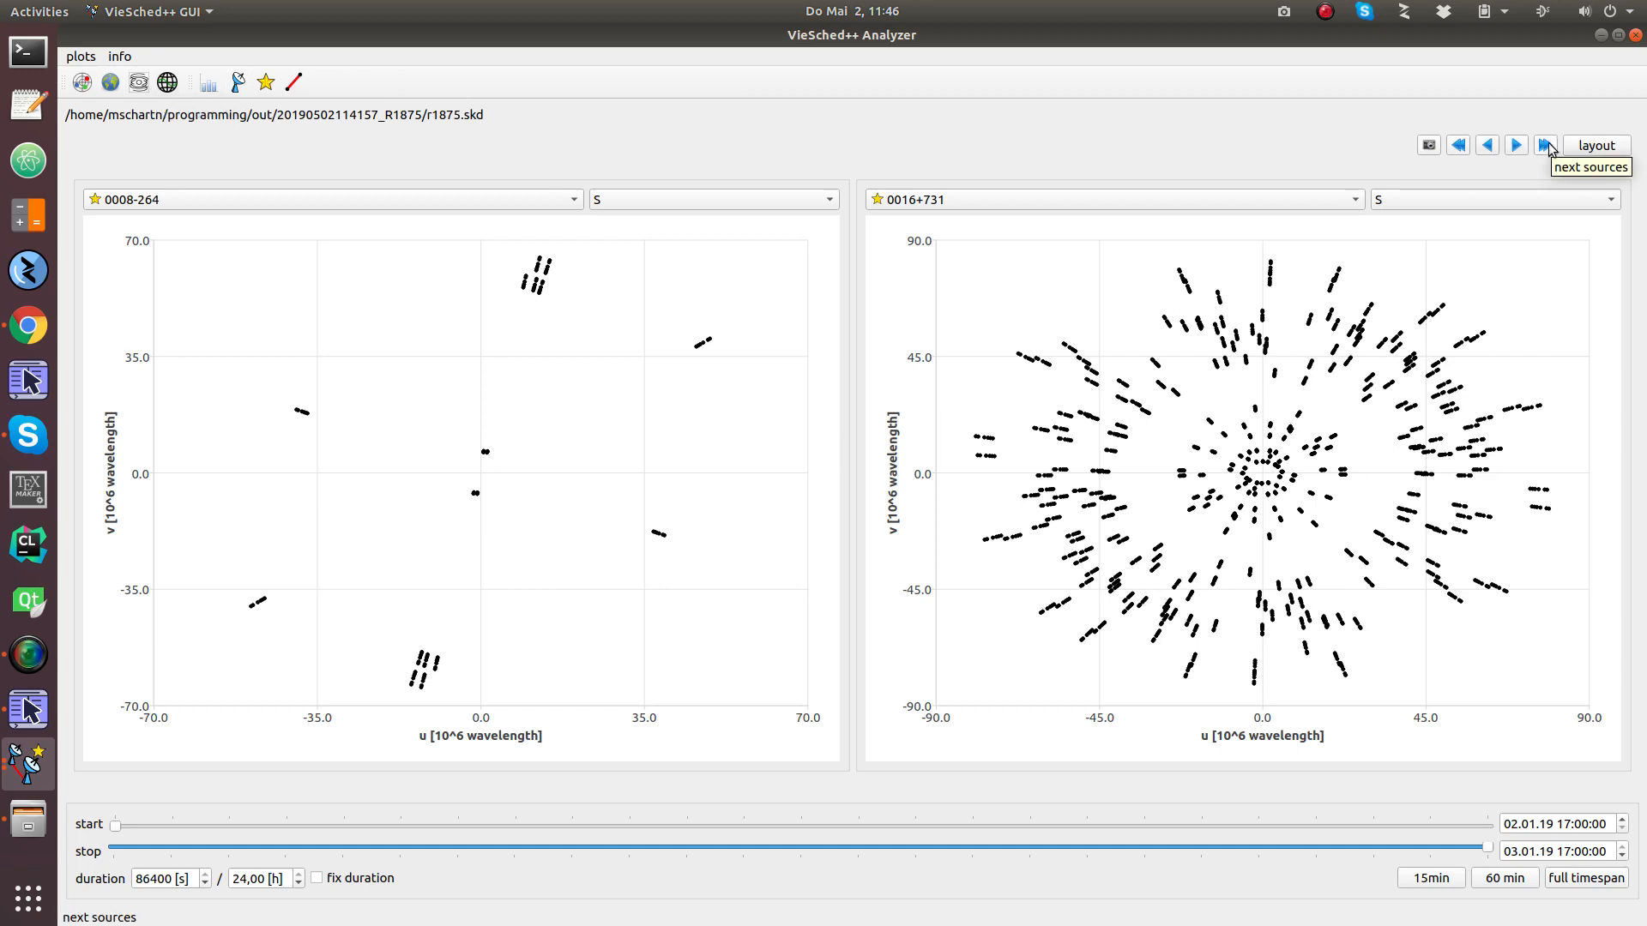
{"action": "left_click", "coordinate": [1549, 148]}
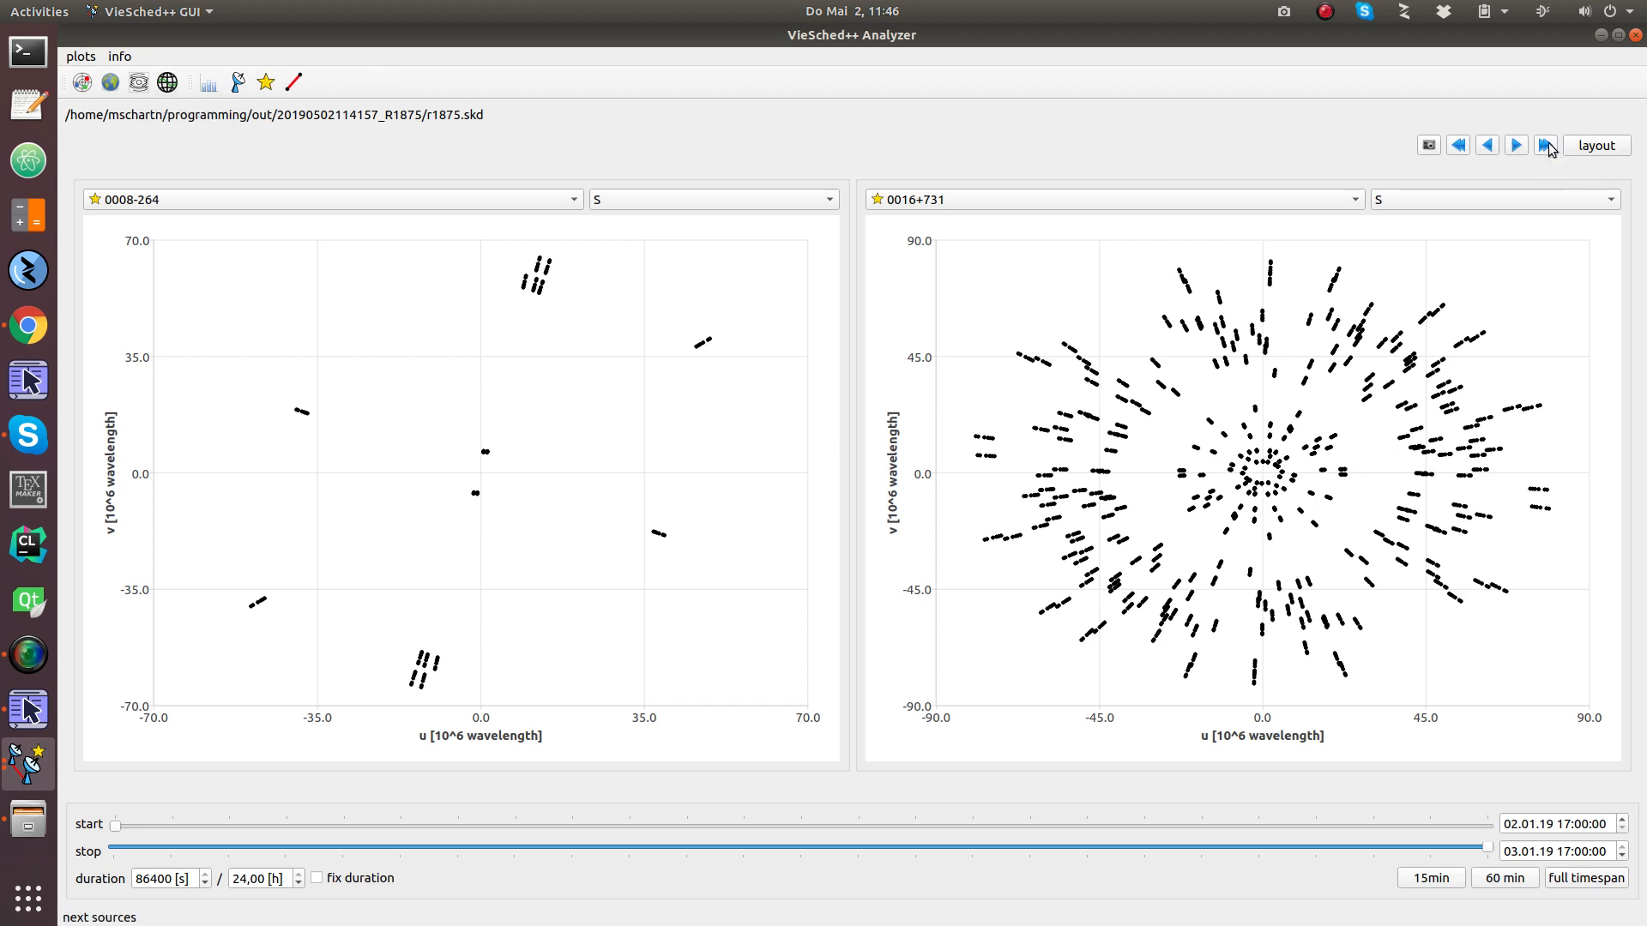
{"action": "left_click", "coordinate": [1549, 149]}
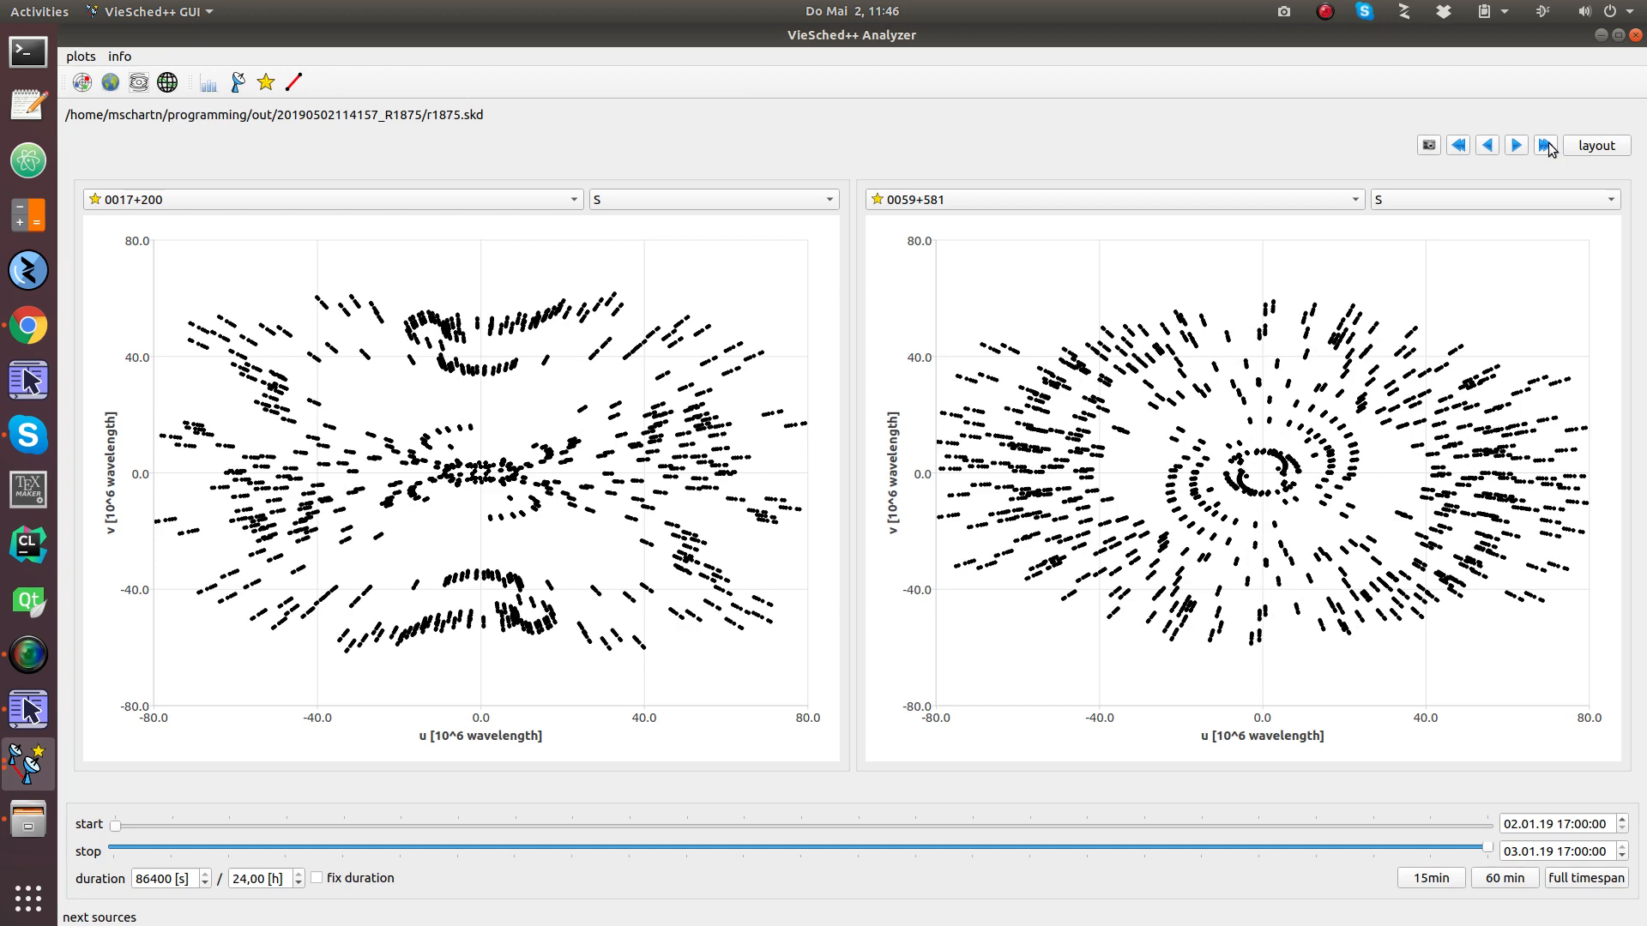
{"action": "left_click", "coordinate": [1547, 147]}
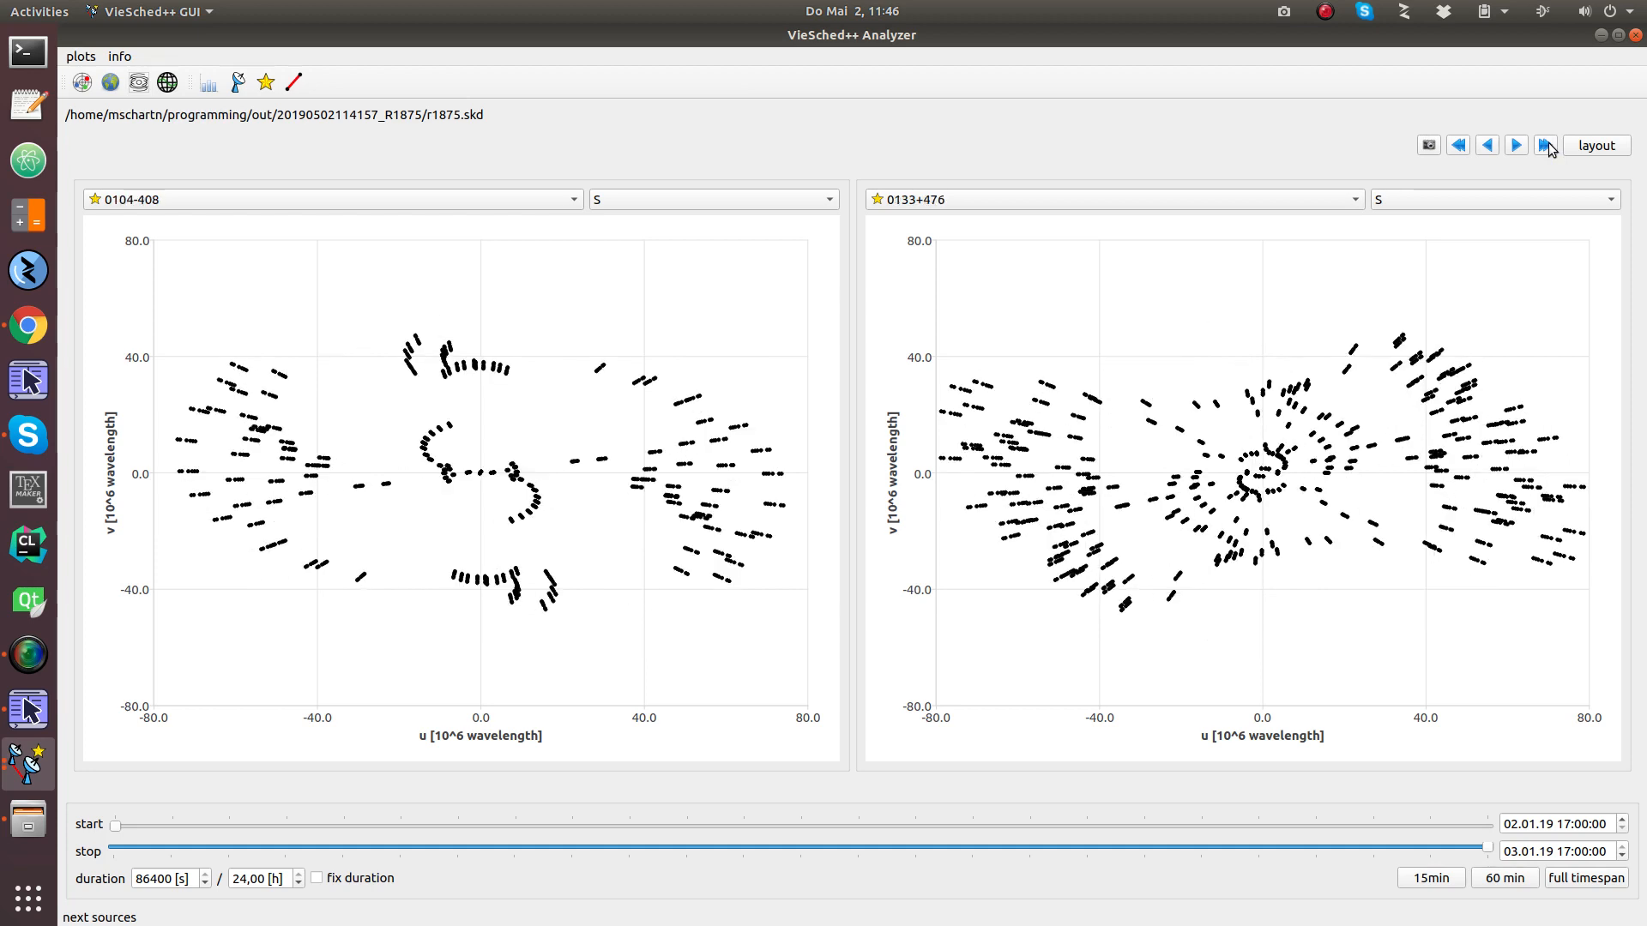
{"action": "left_click", "coordinate": [1547, 147]}
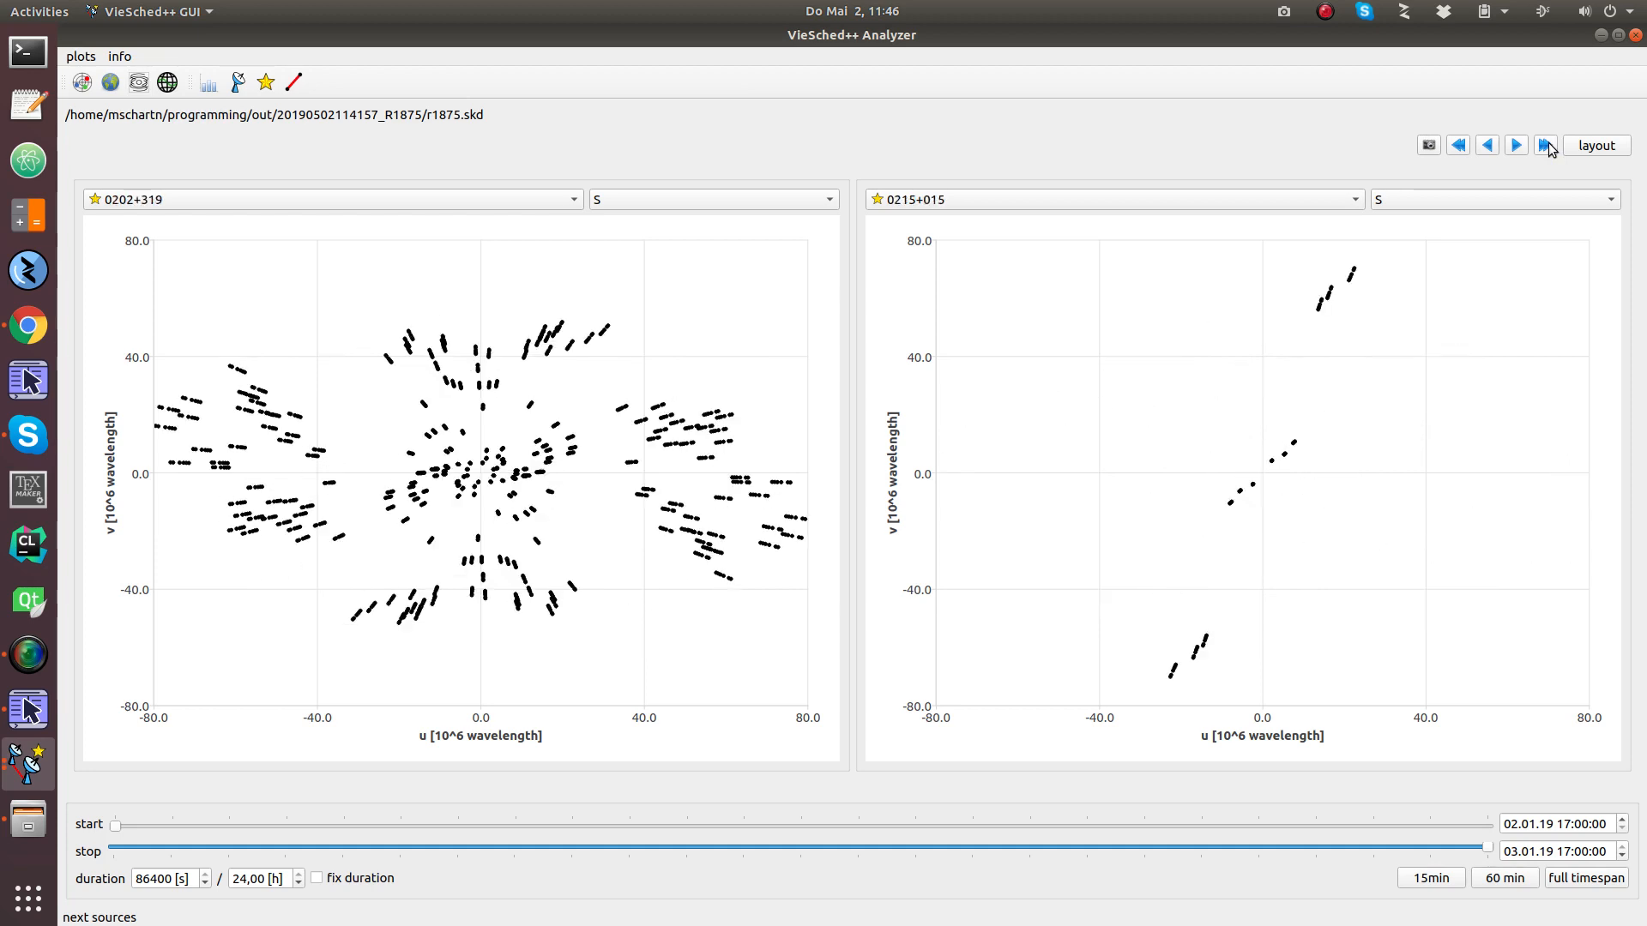
{"action": "left_click", "coordinate": [1547, 146]}
{"action": "left_click", "coordinate": [698, 203]}
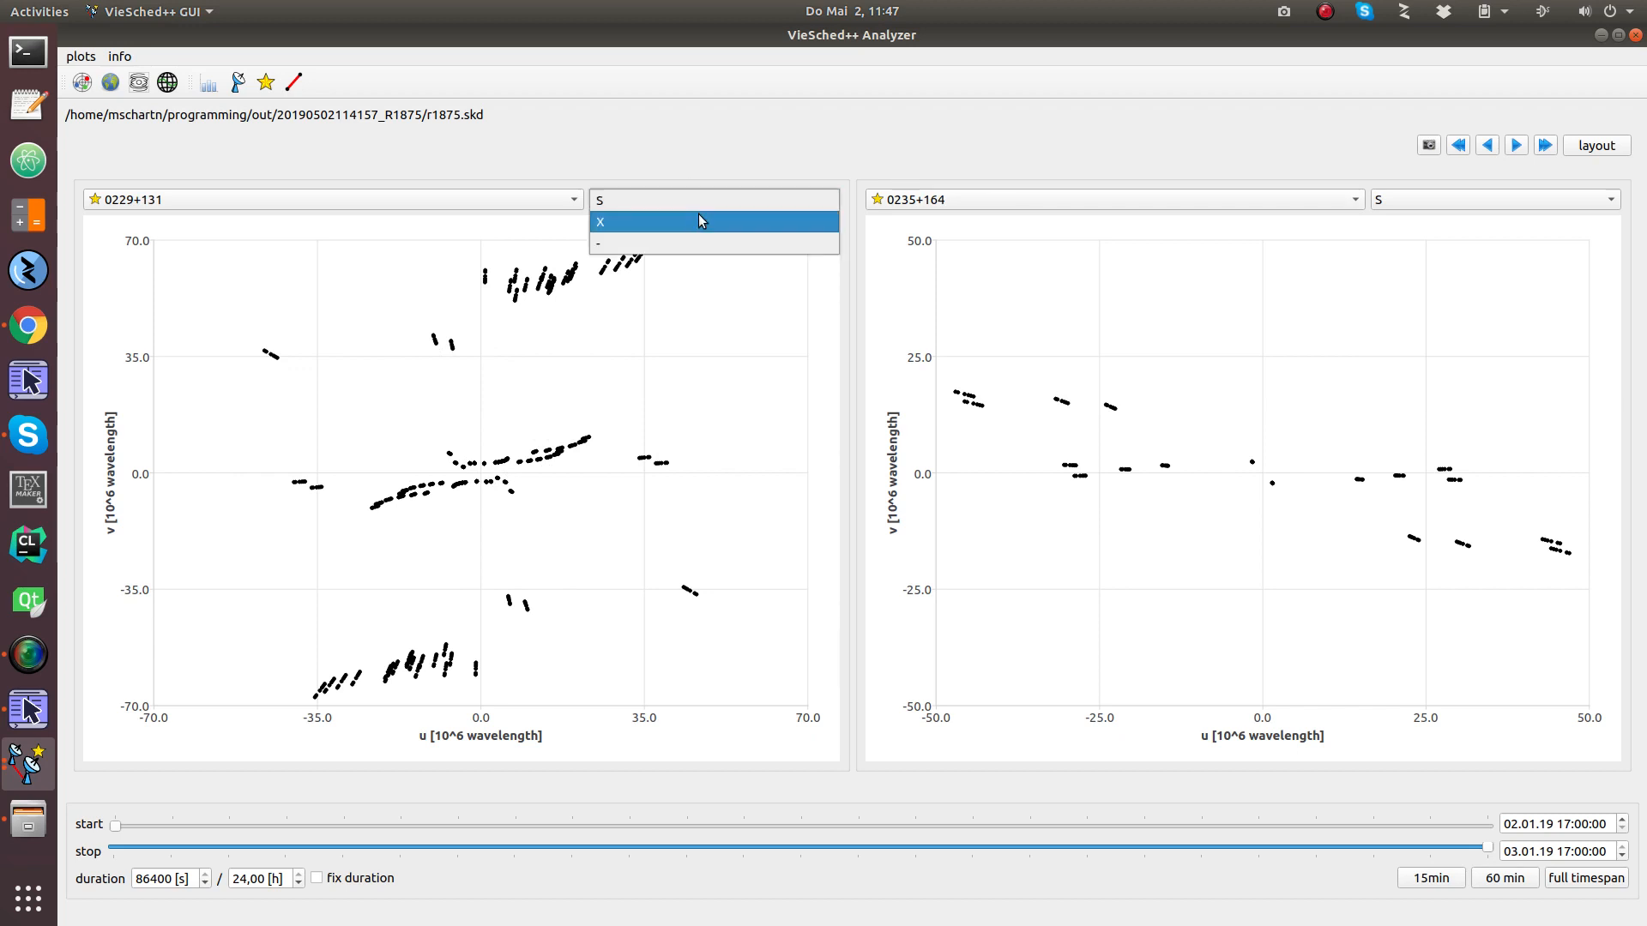
{"action": "left_click", "coordinate": [701, 221]}
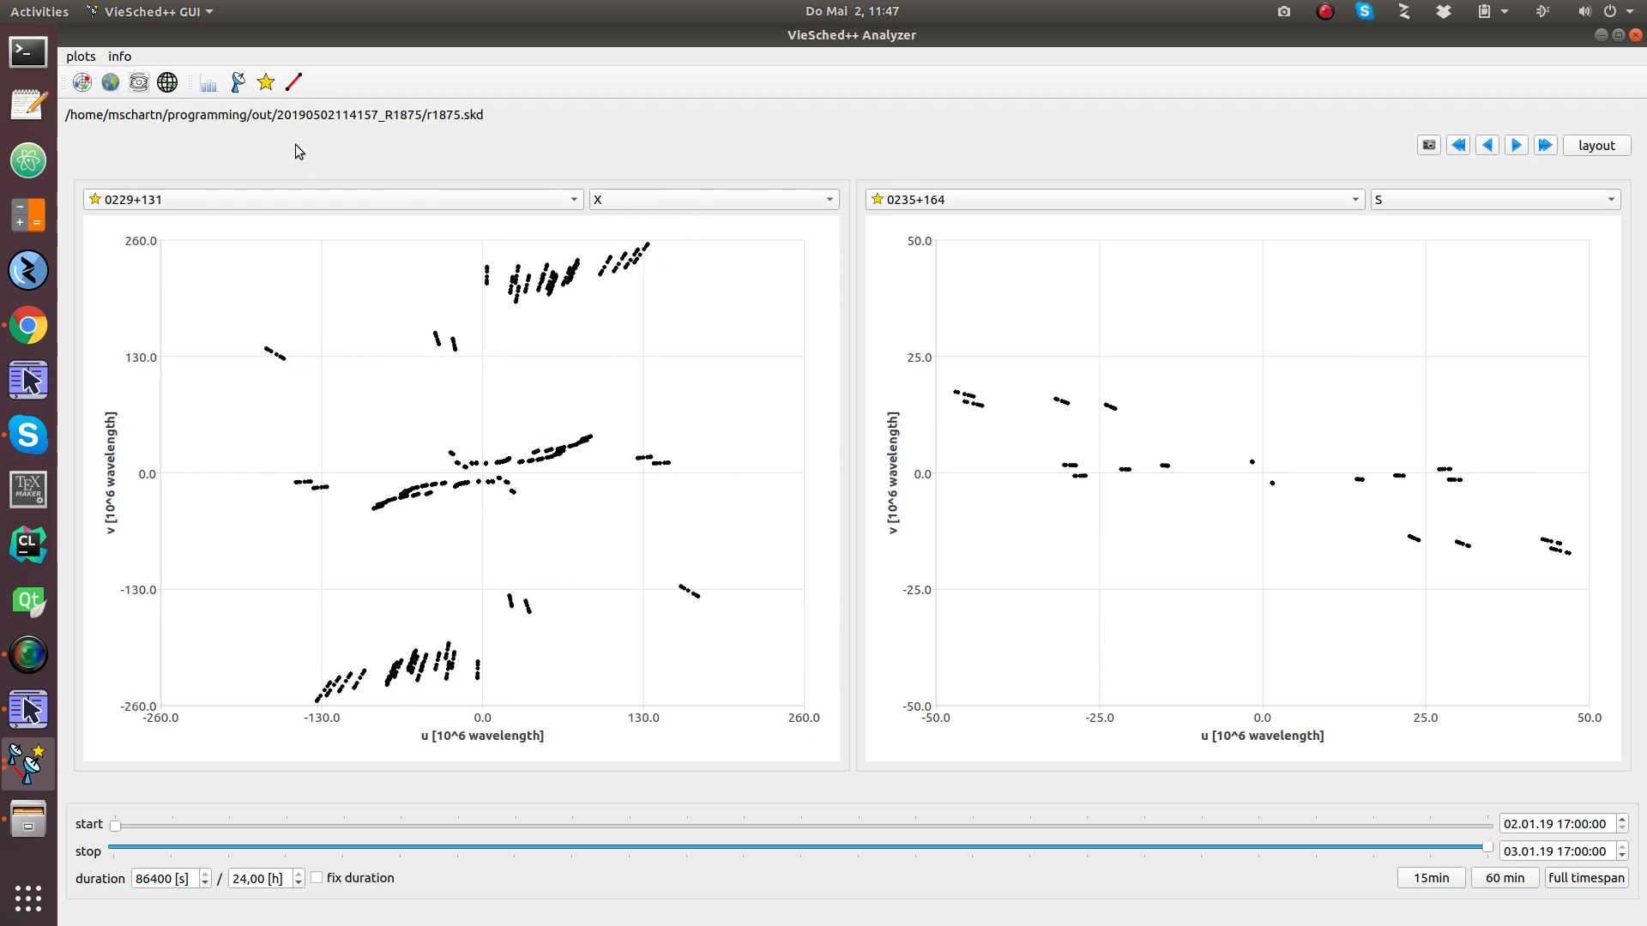
Examine the session statistics and the stations-per-scan pie chart slices, and limit the statistics to a 60-minute timespan
{"action": "left_click", "coordinate": [208, 86]}
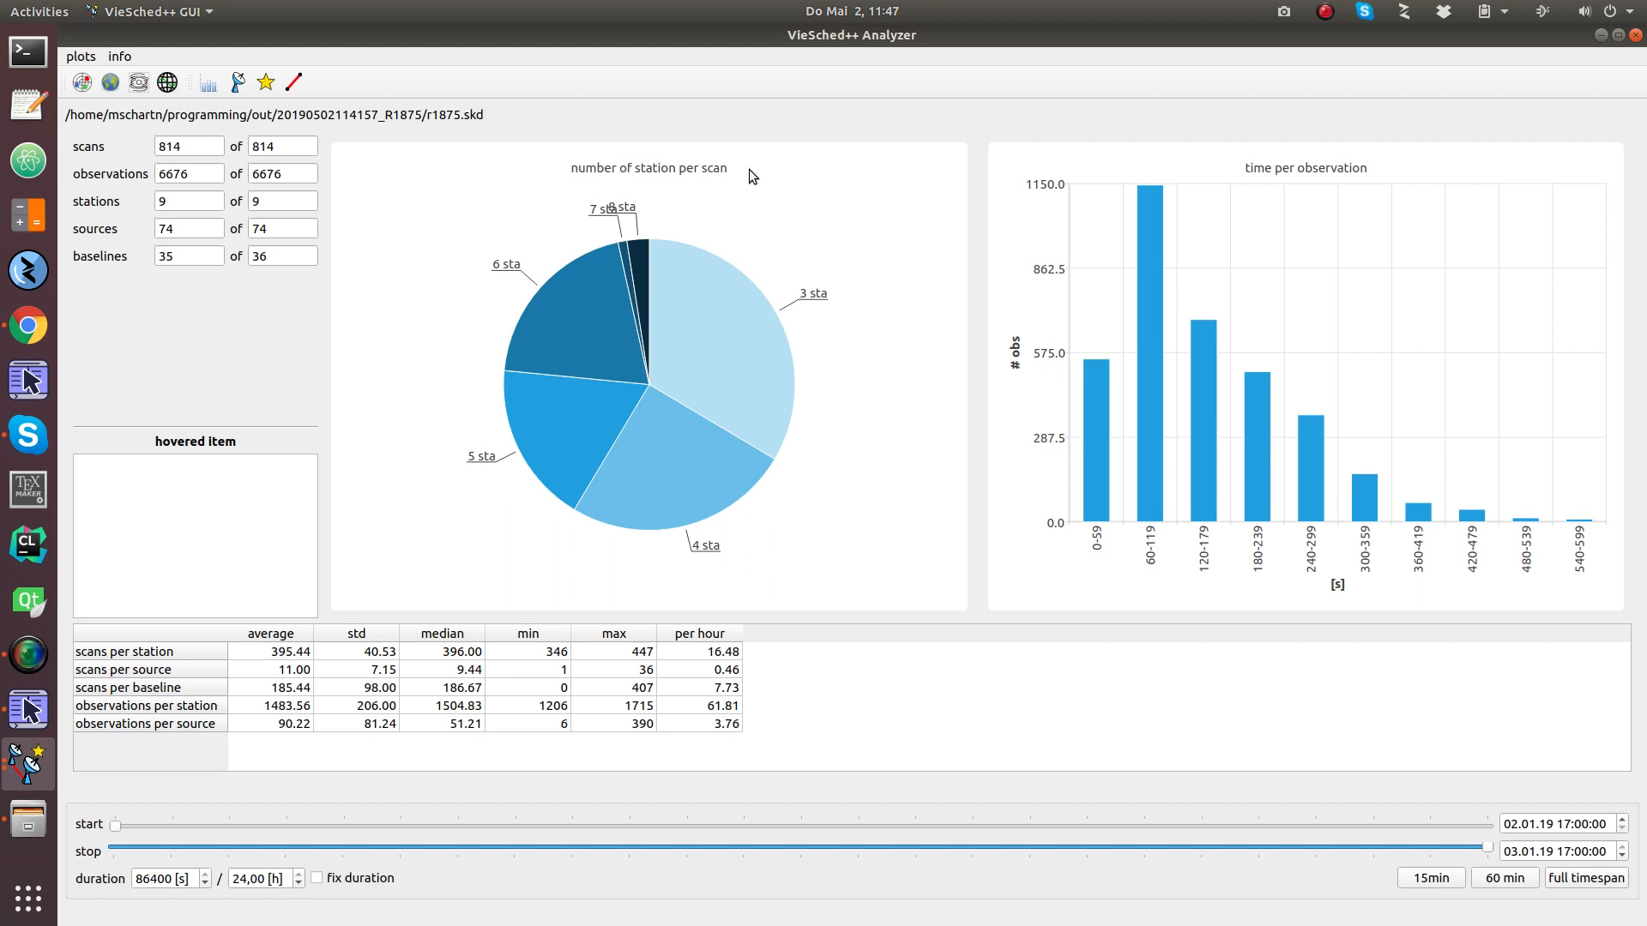
{"action": "mouse_move", "coordinate": [743, 405]}
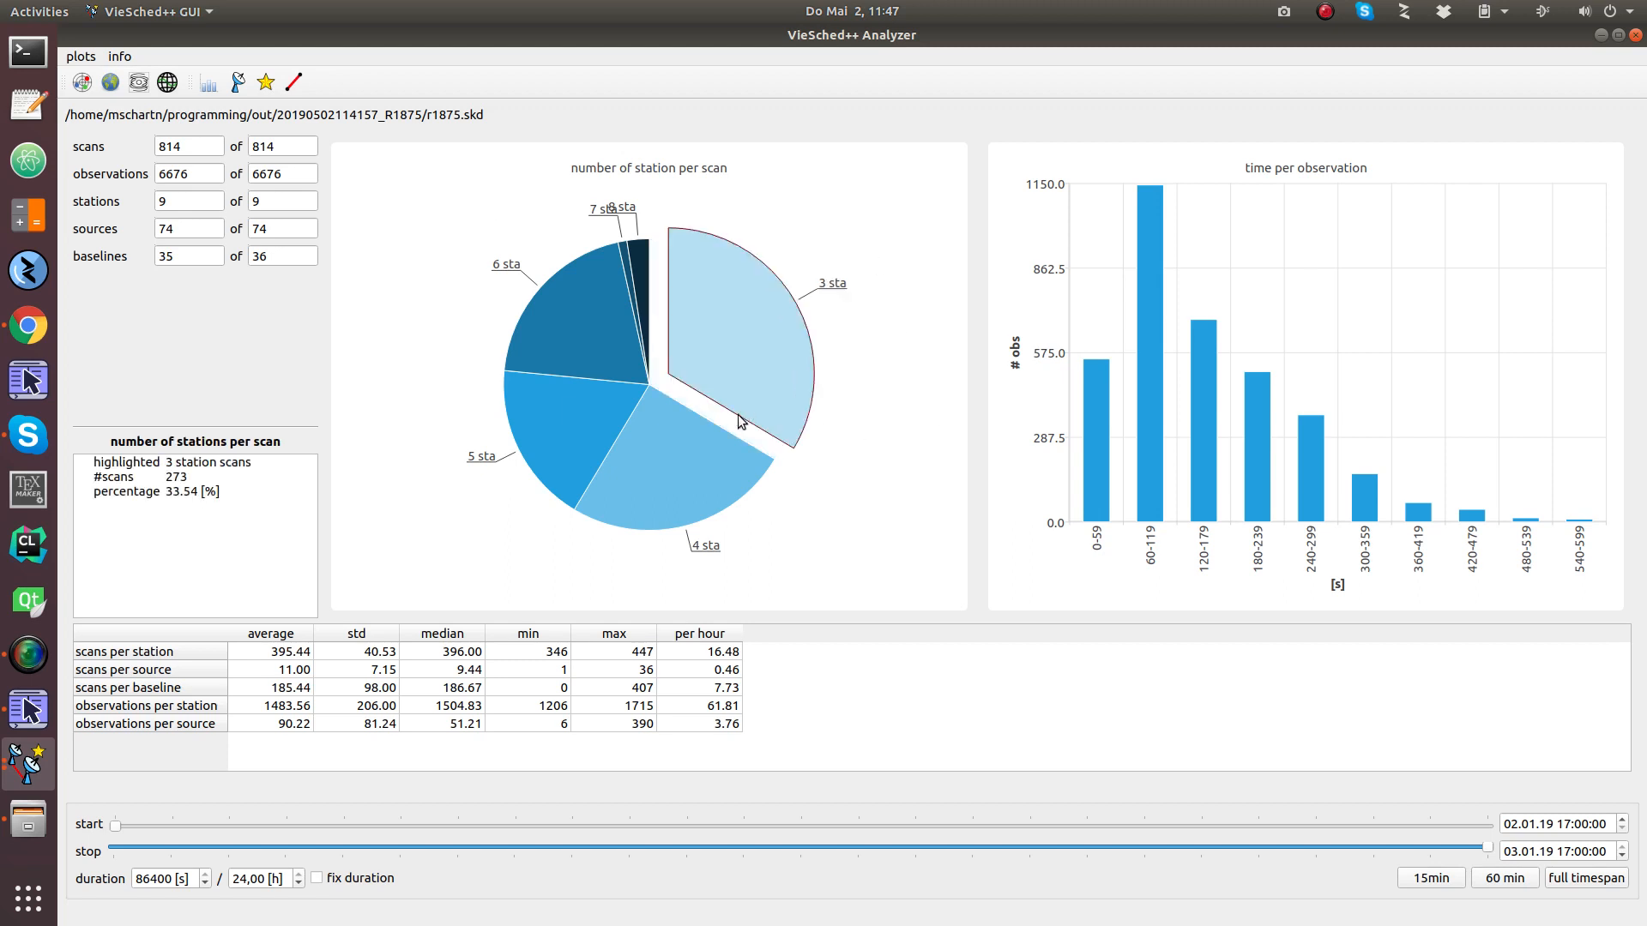
{"action": "mouse_move", "coordinate": [548, 464]}
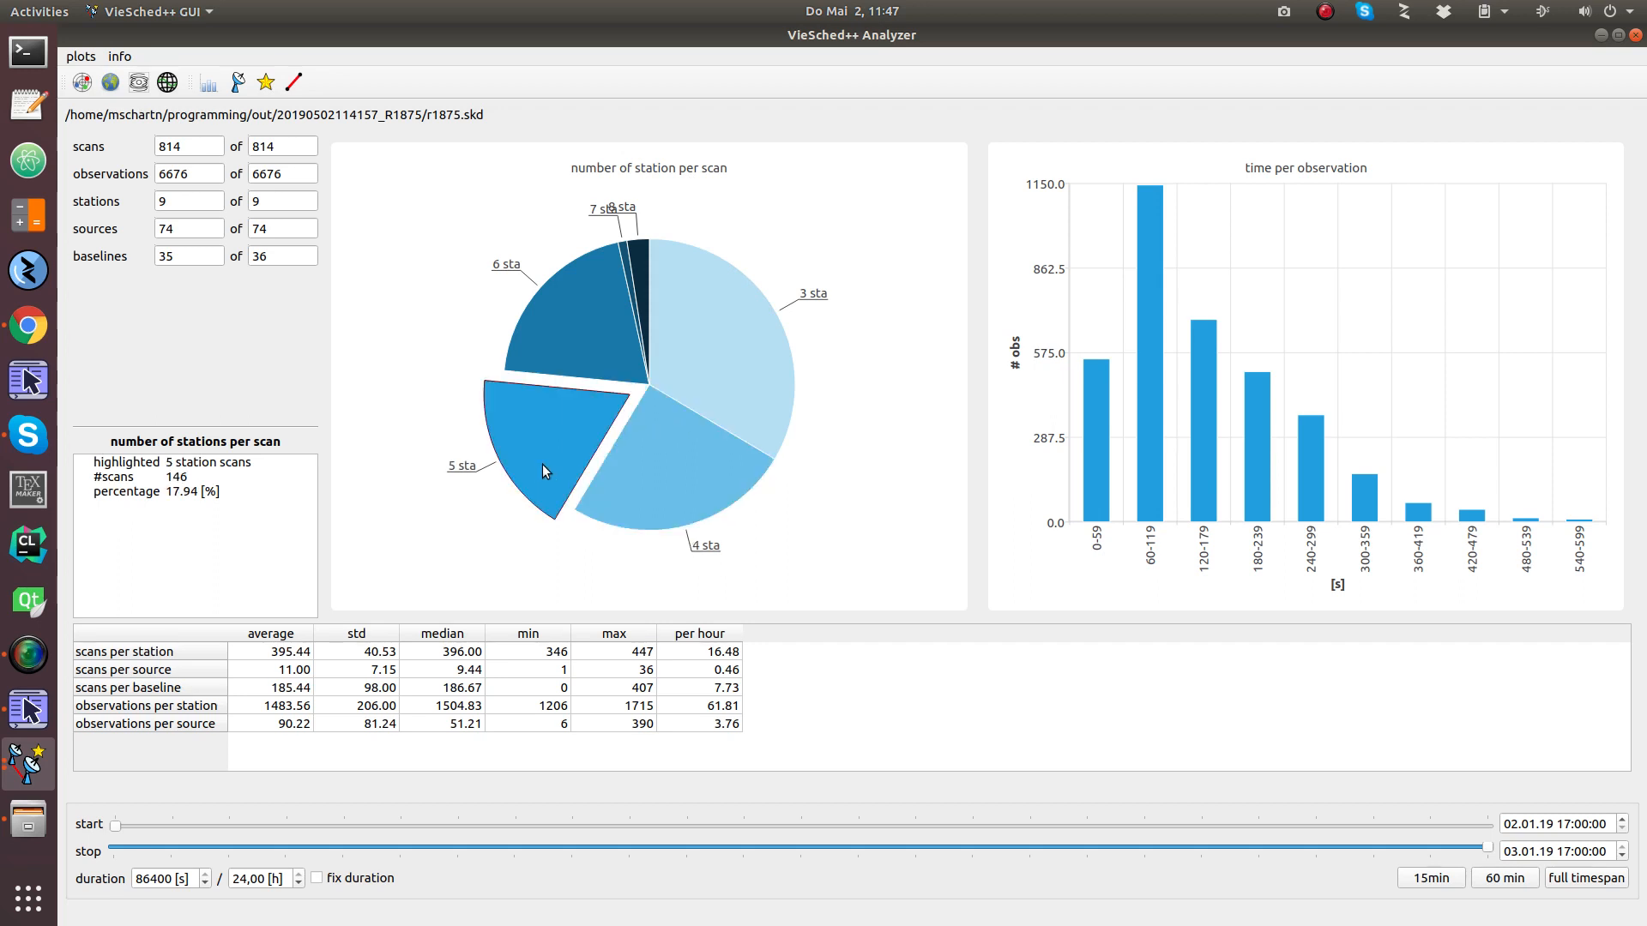
{"action": "mouse_move", "coordinate": [631, 265]}
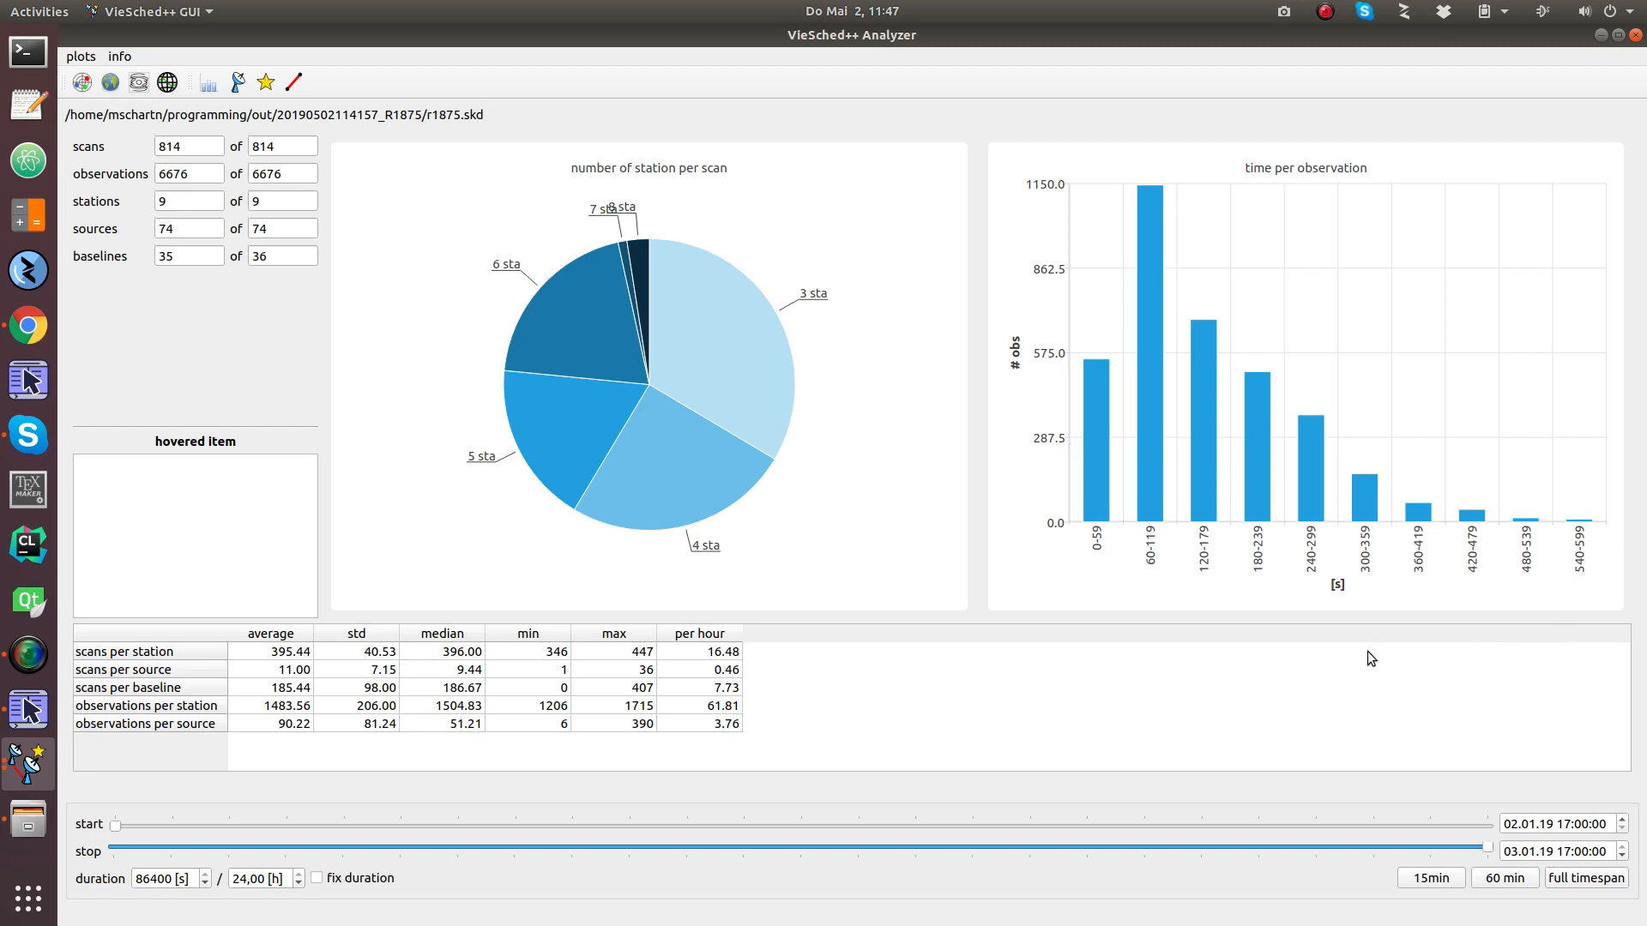
{"action": "left_click", "coordinate": [1492, 883]}
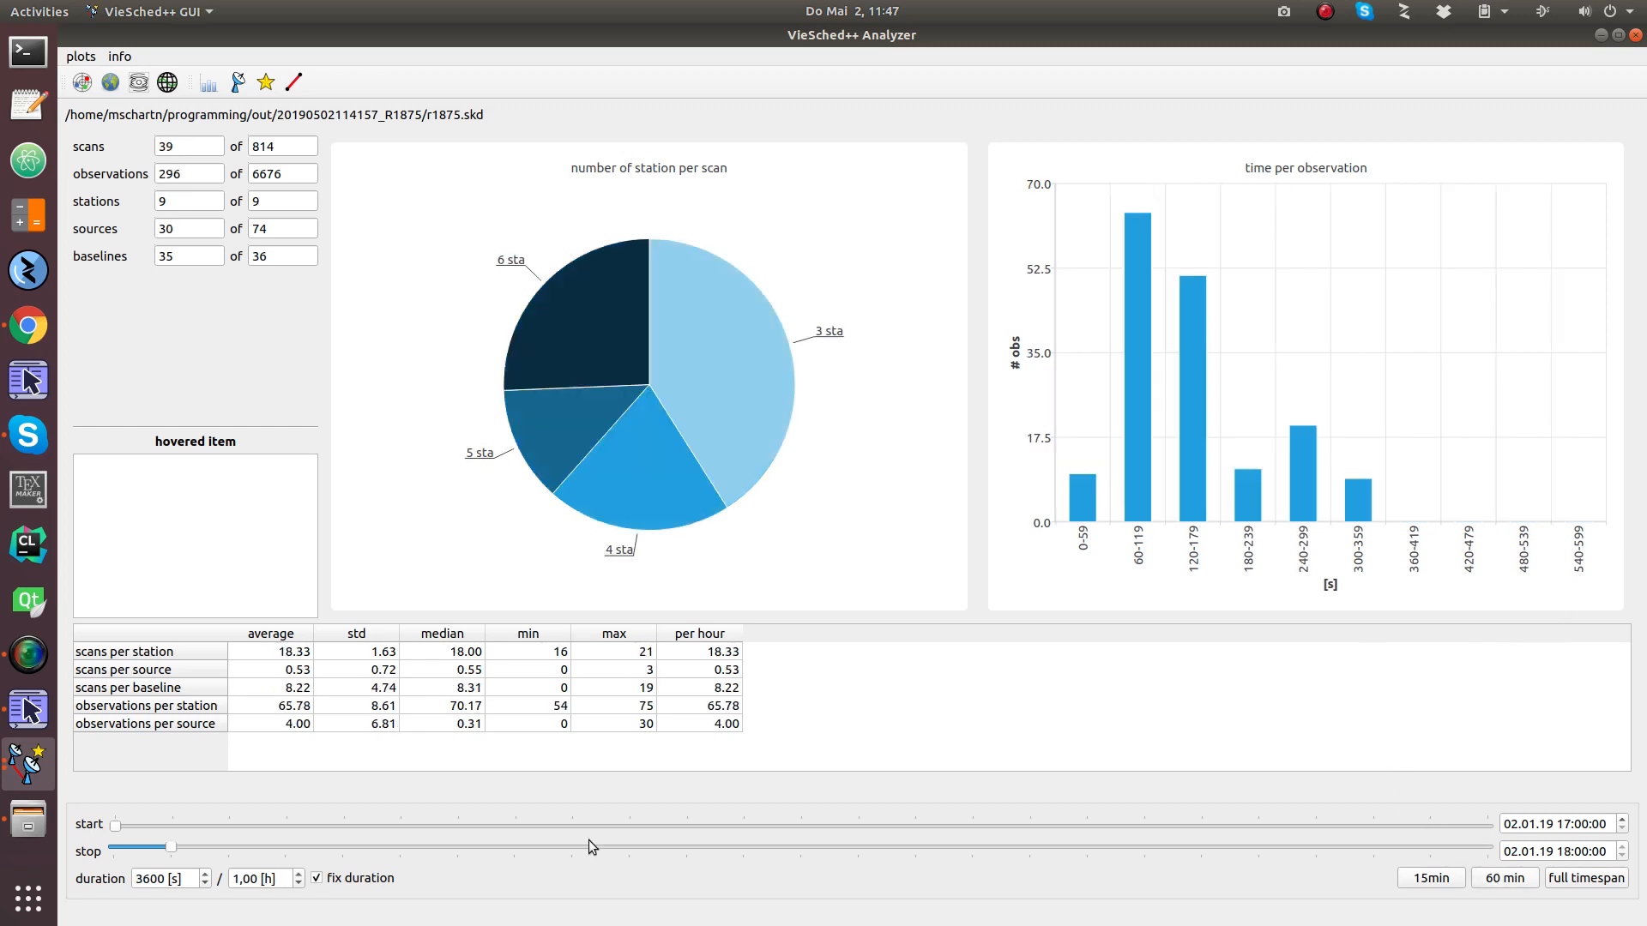
Shift the 60-minute statistics window to start at about 02.01.19 23:25, and restore the full timespan
{"action": "left_click_drag", "start_coordinate": [175, 849], "coordinate": [547, 846]}
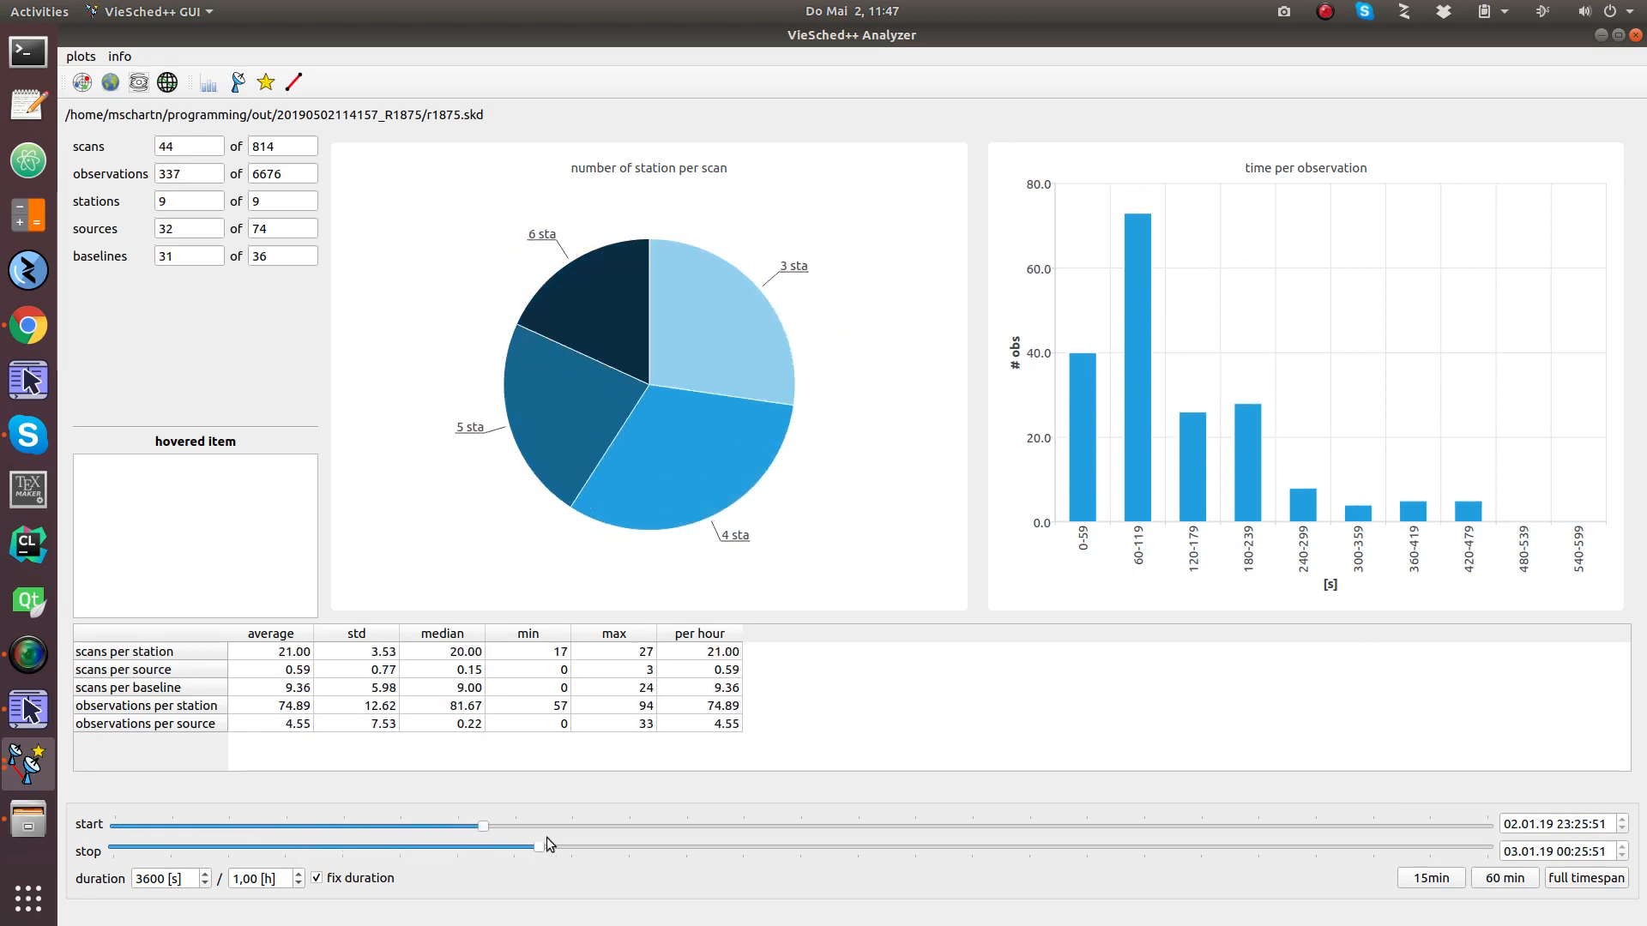
{"action": "left_click", "coordinate": [1574, 878]}
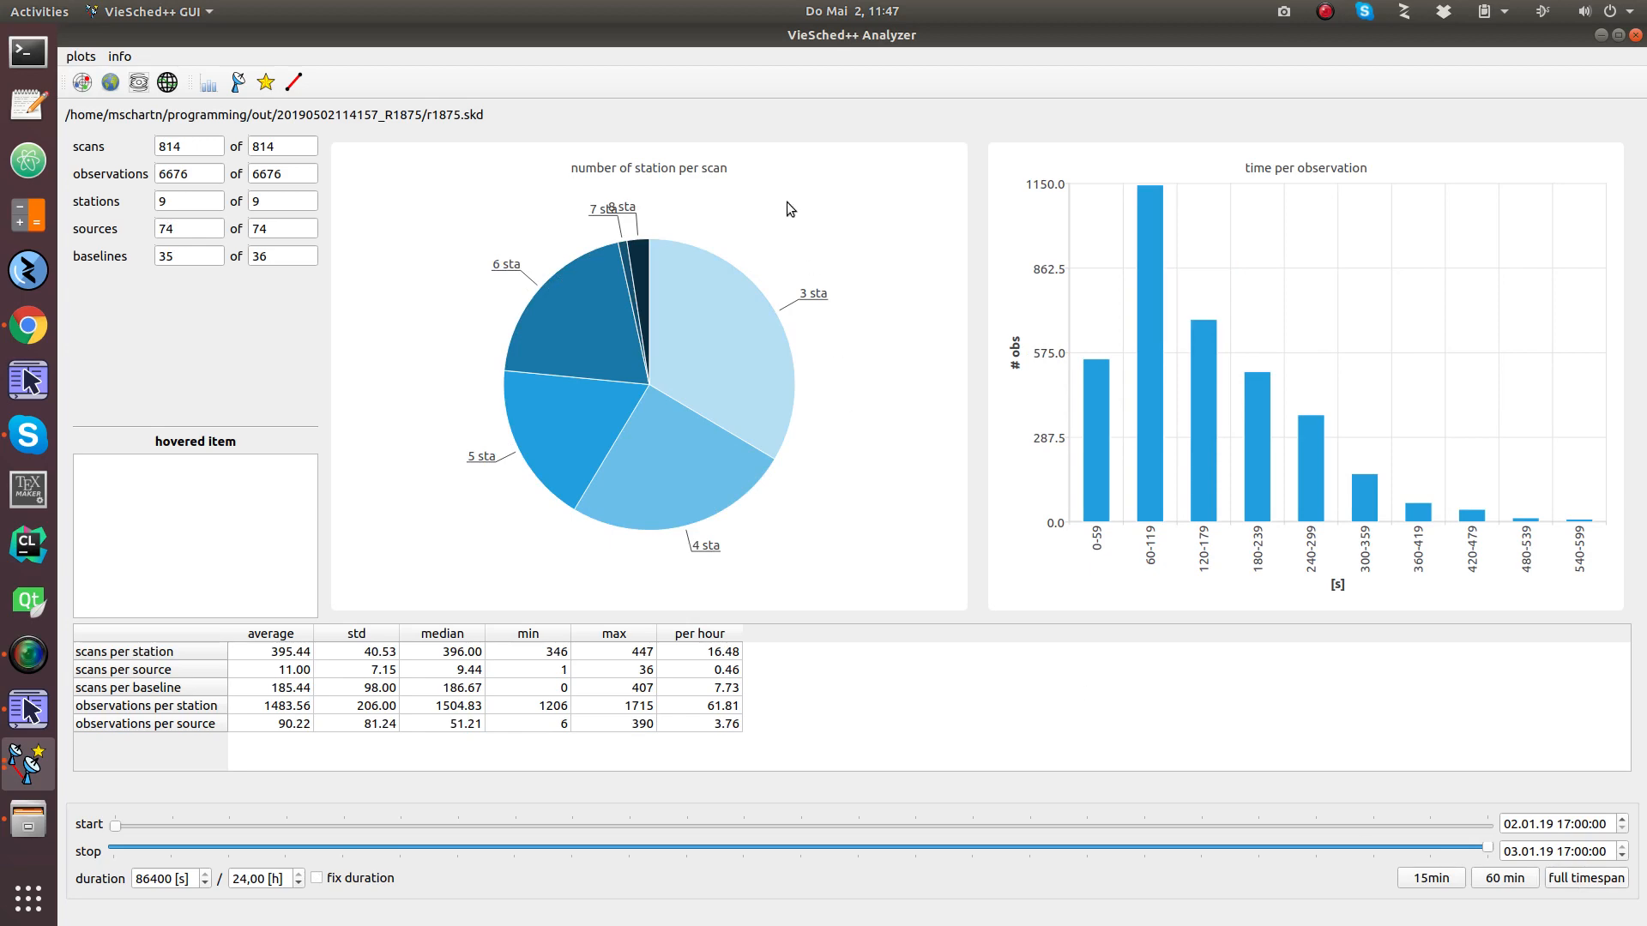
Show the station statistics and inspect the scan and observation shares of ISHIOKA, SEJONG and YARRA12M and the time spent per station
{"action": "left_click", "coordinate": [235, 87]}
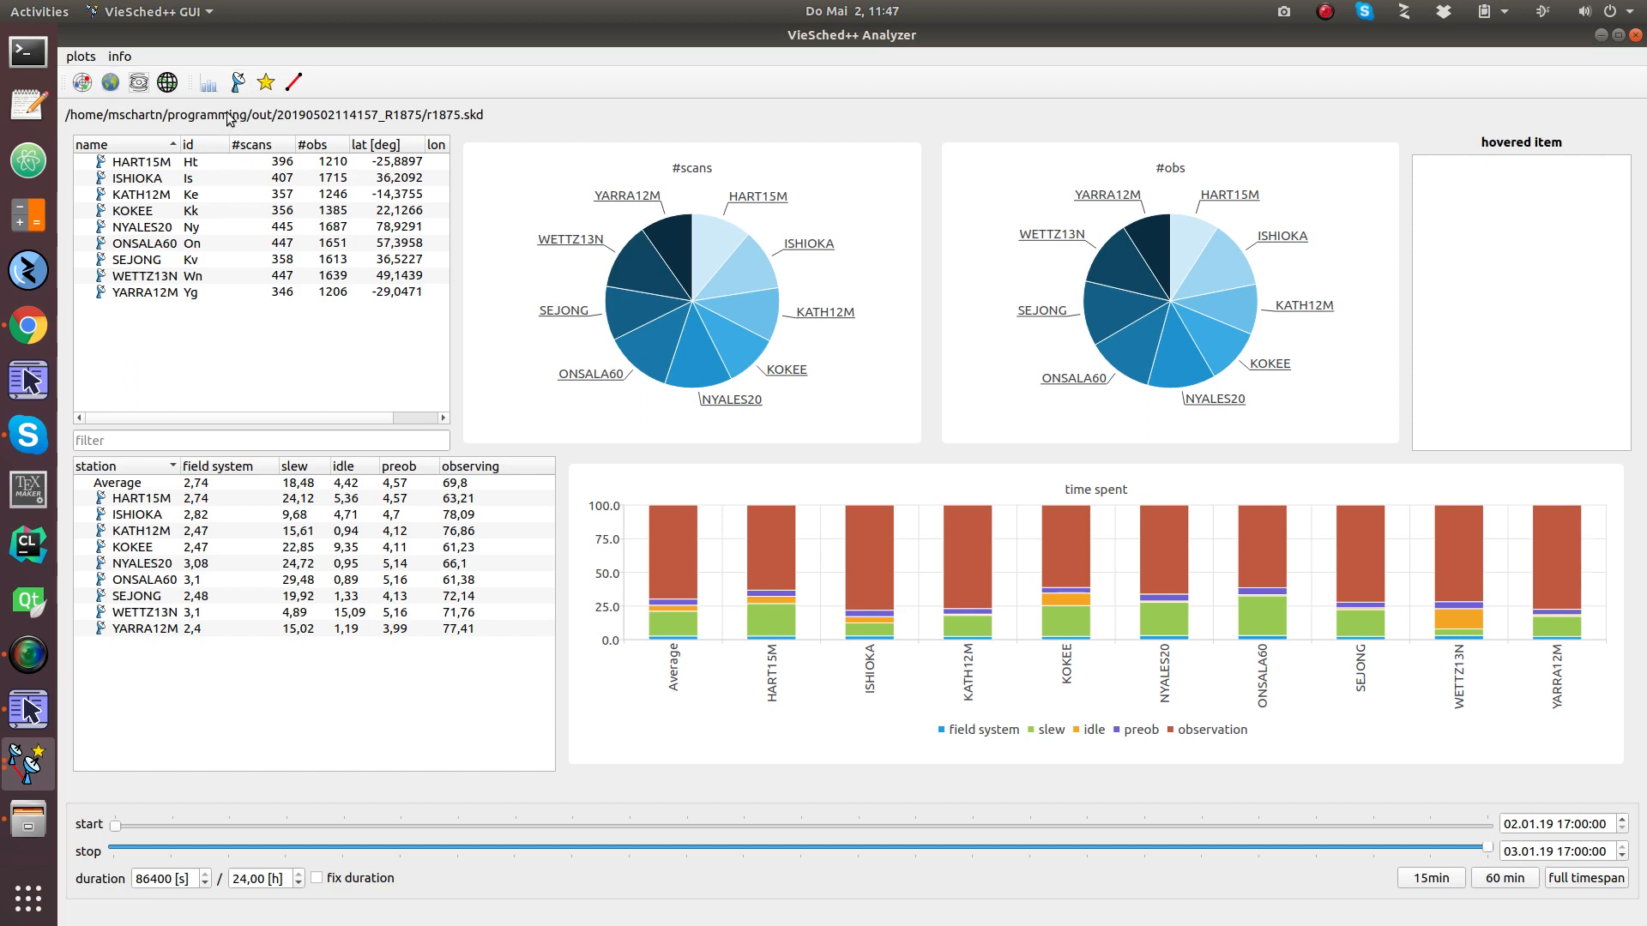
{"action": "mouse_move", "coordinate": [286, 162]}
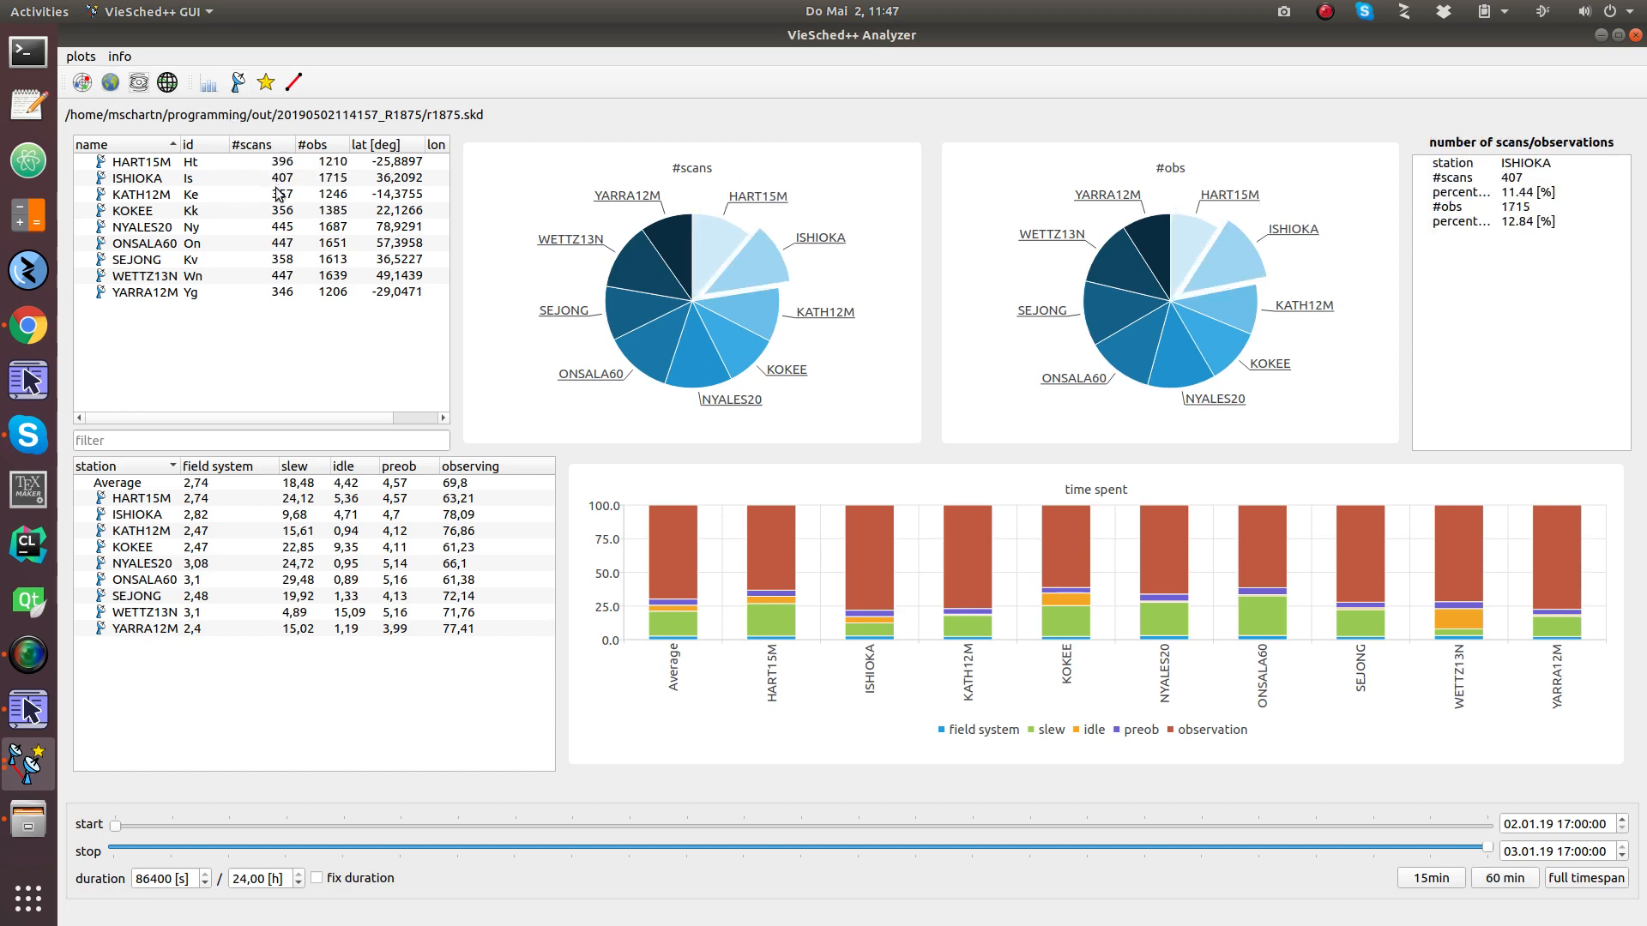
{"action": "mouse_move", "coordinate": [272, 259]}
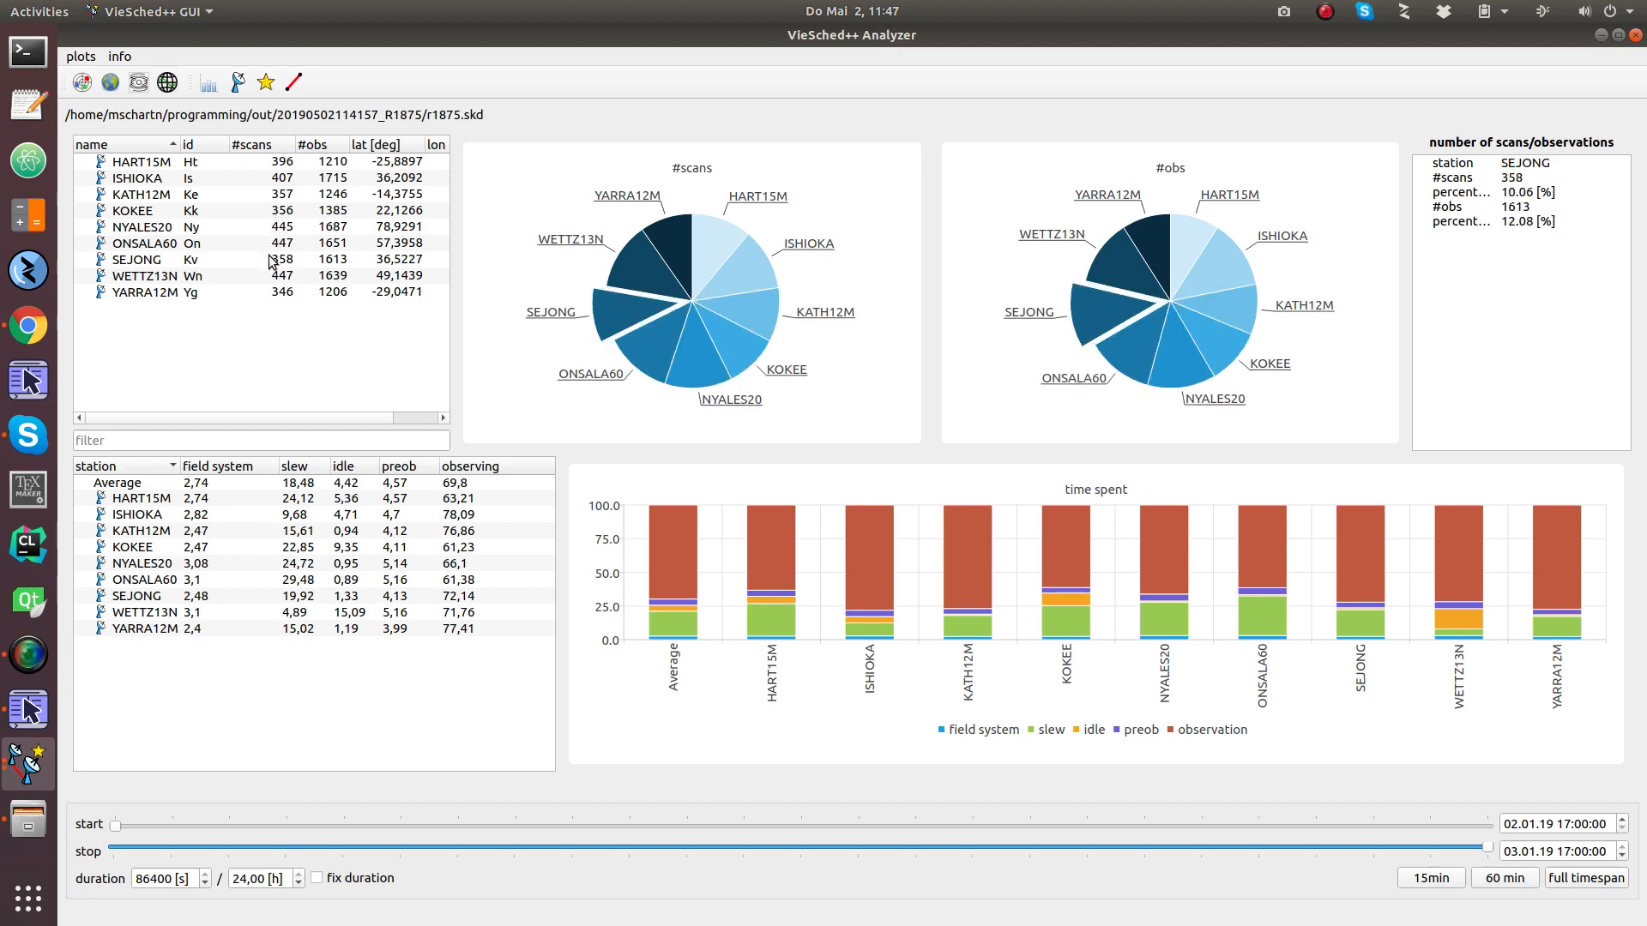
{"action": "mouse_move", "coordinate": [288, 297]}
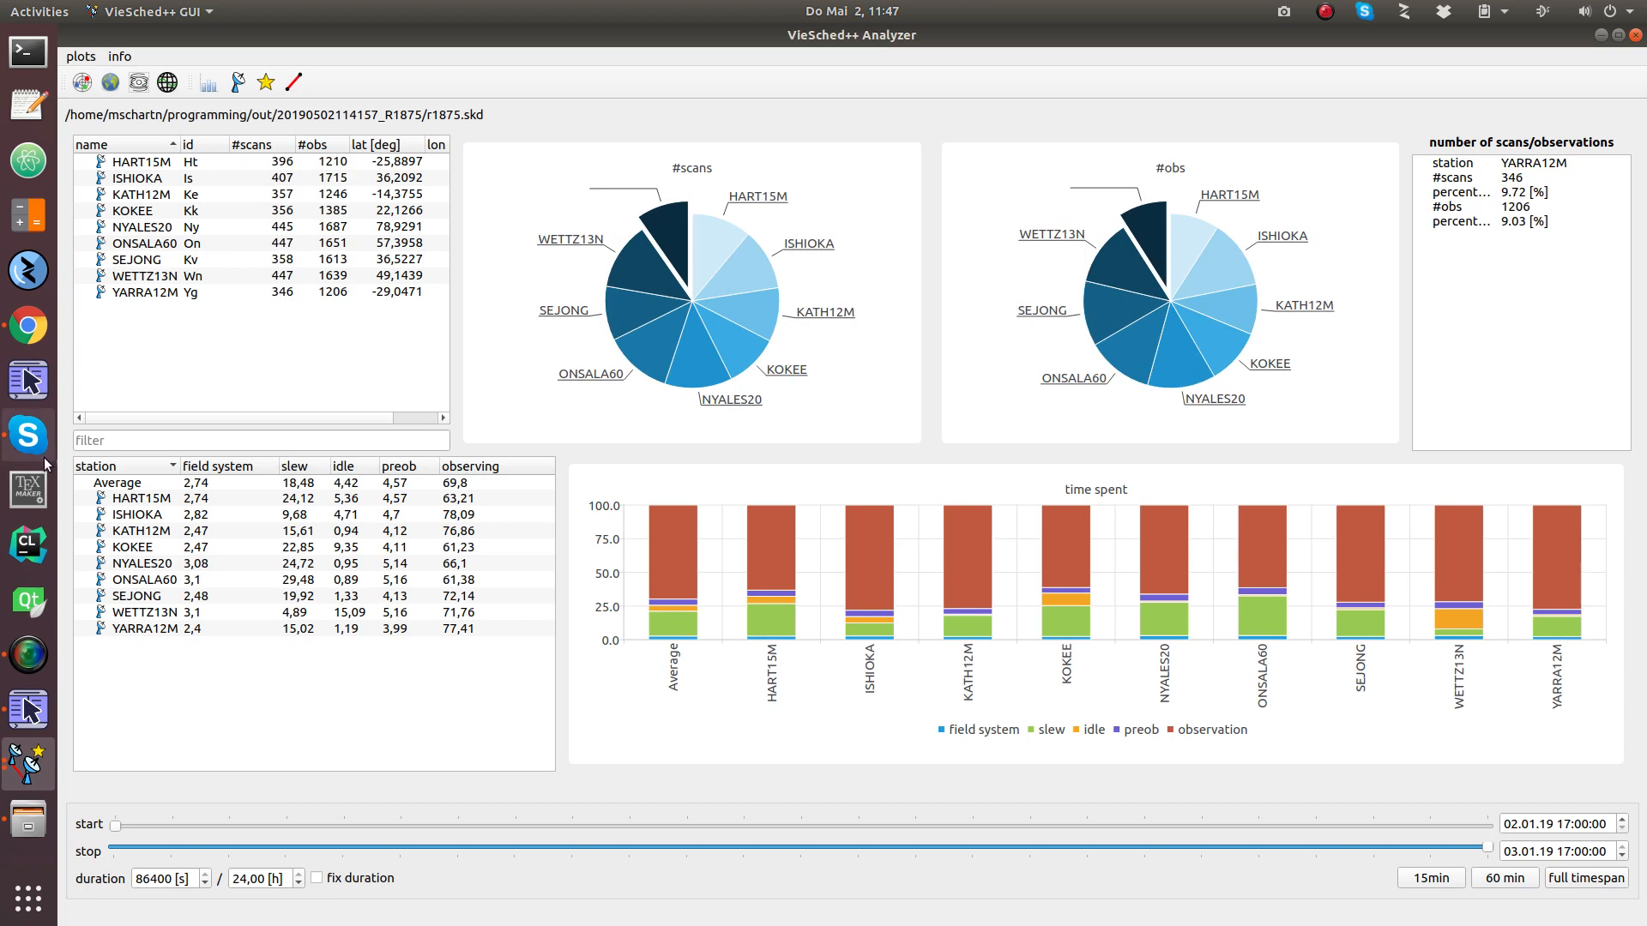
{"action": "mouse_move", "coordinate": [99, 504]}
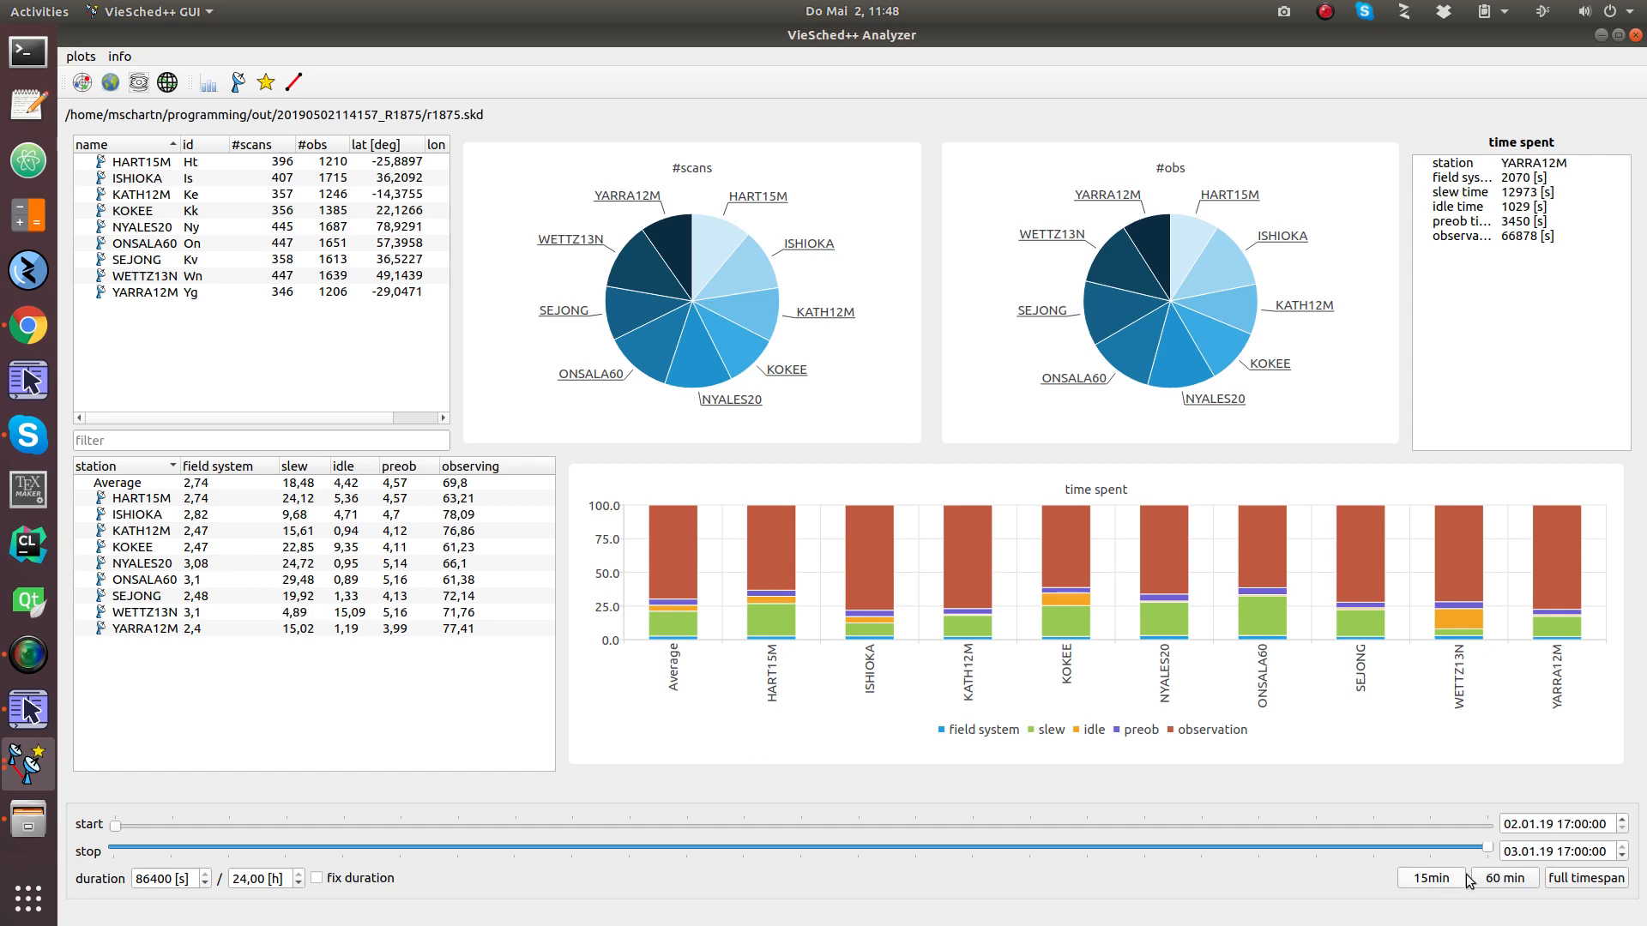
Limit the station statistics to 60 minutes, move the window to start at about 18:33, 21:38 and 00:59, and restore the full timespan
{"action": "left_click", "coordinate": [1497, 881]}
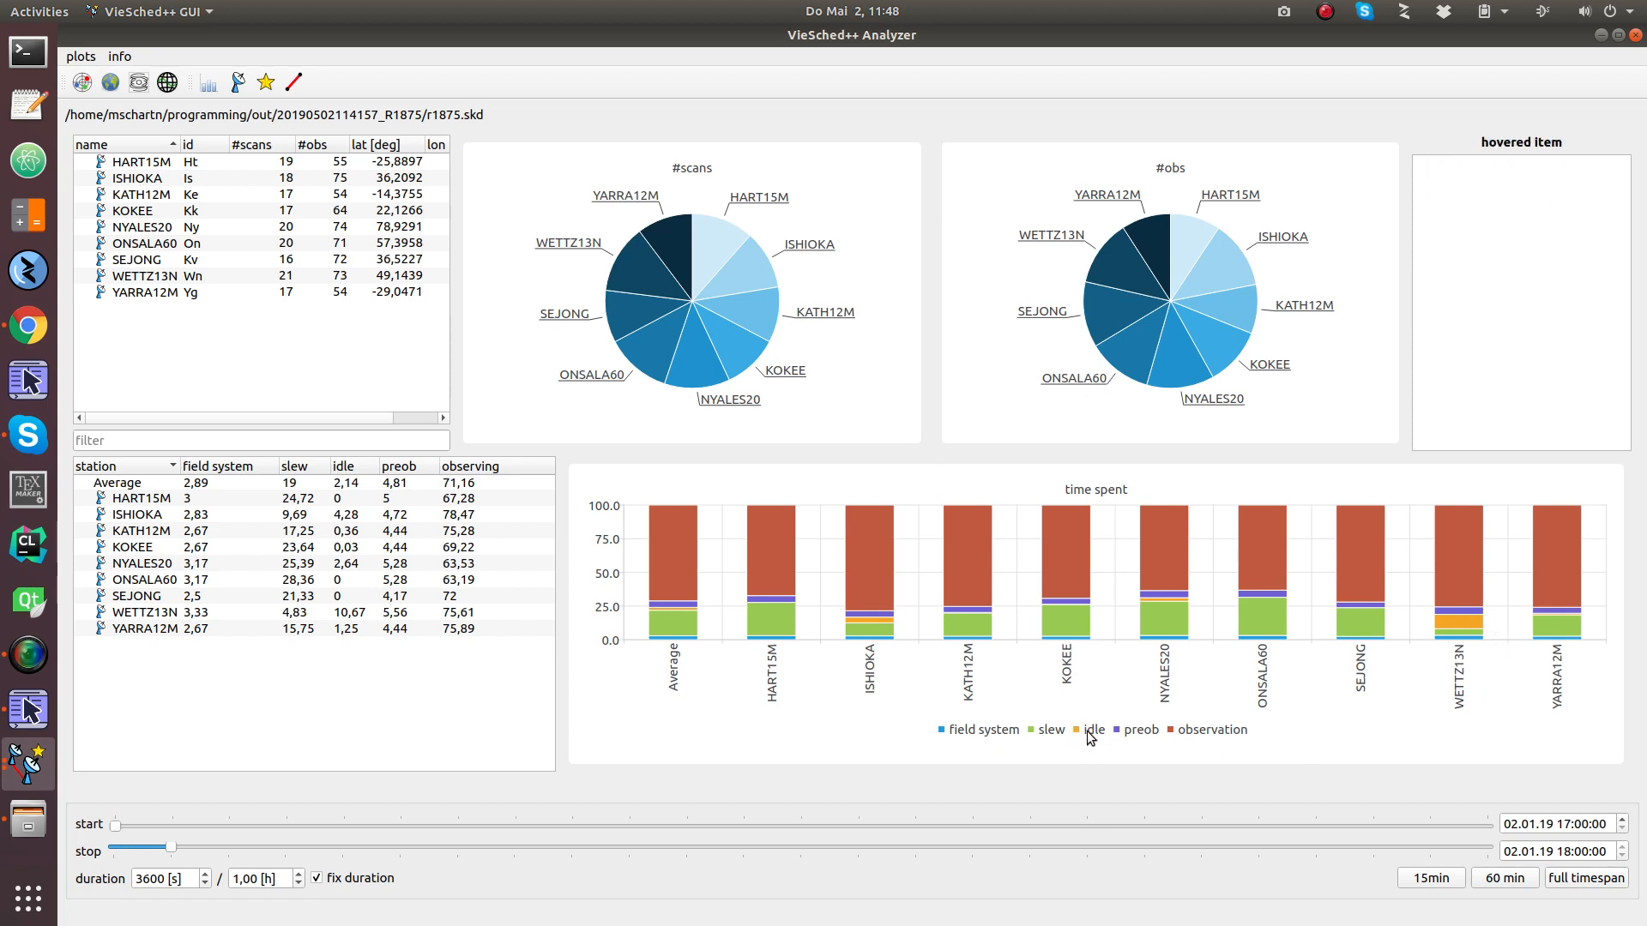
{"action": "left_click_drag", "start_coordinate": [113, 829], "coordinate": [204, 836]}
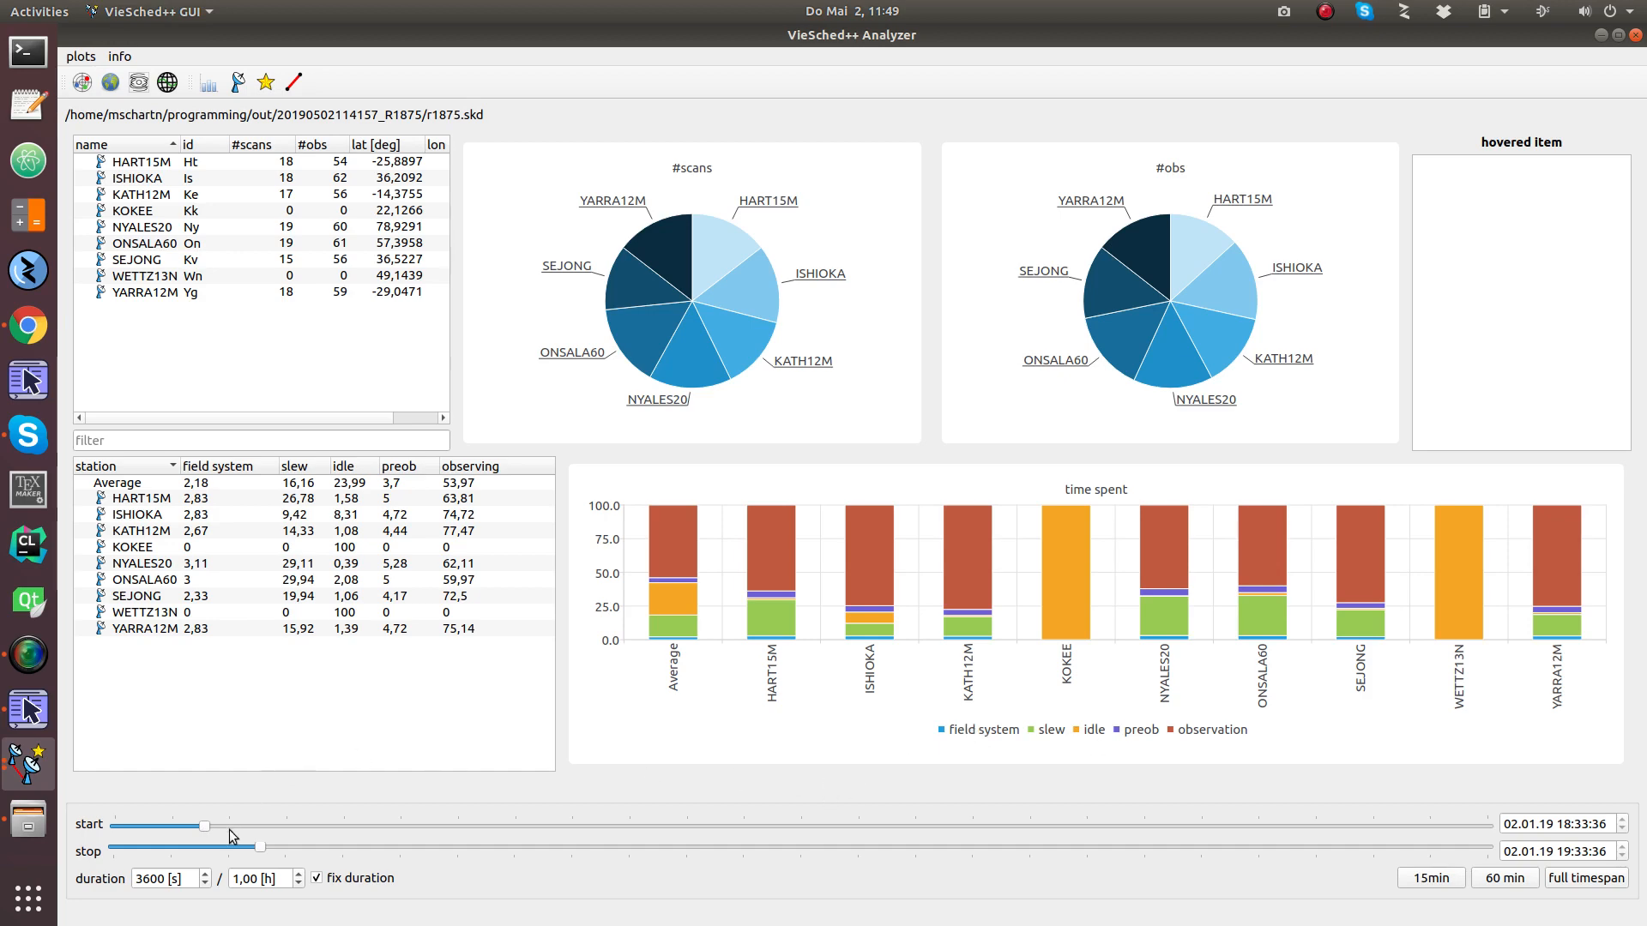
{"action": "left_click_drag", "start_coordinate": [208, 825], "coordinate": [383, 843]}
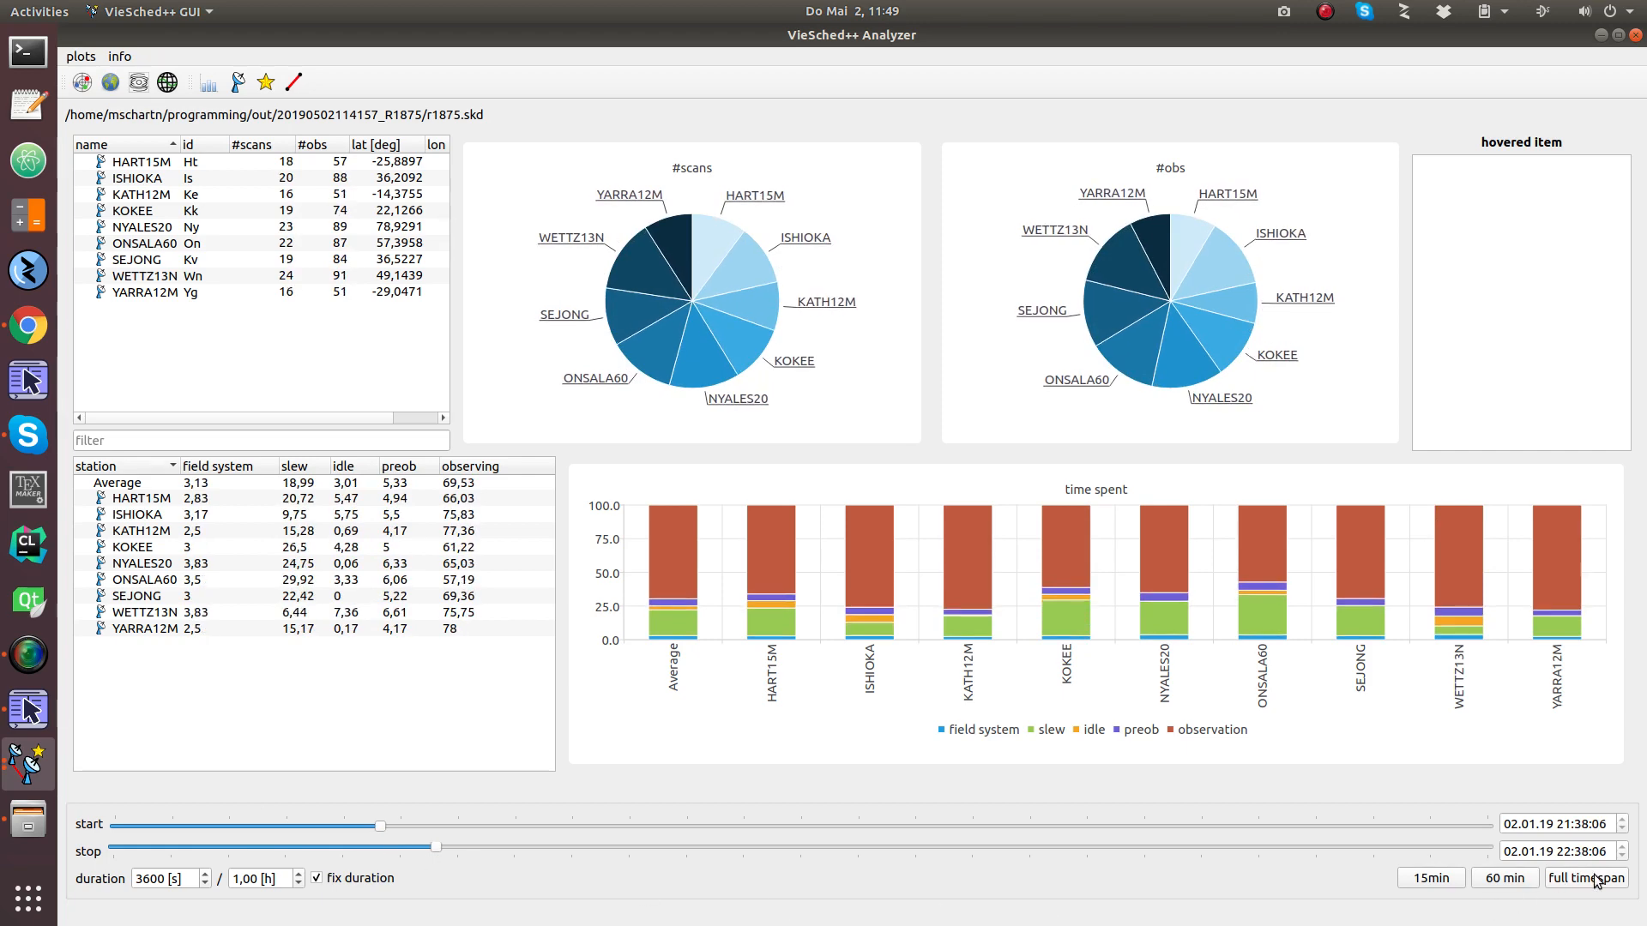
{"action": "left_click_drag", "start_coordinate": [378, 830], "coordinate": [580, 839]}
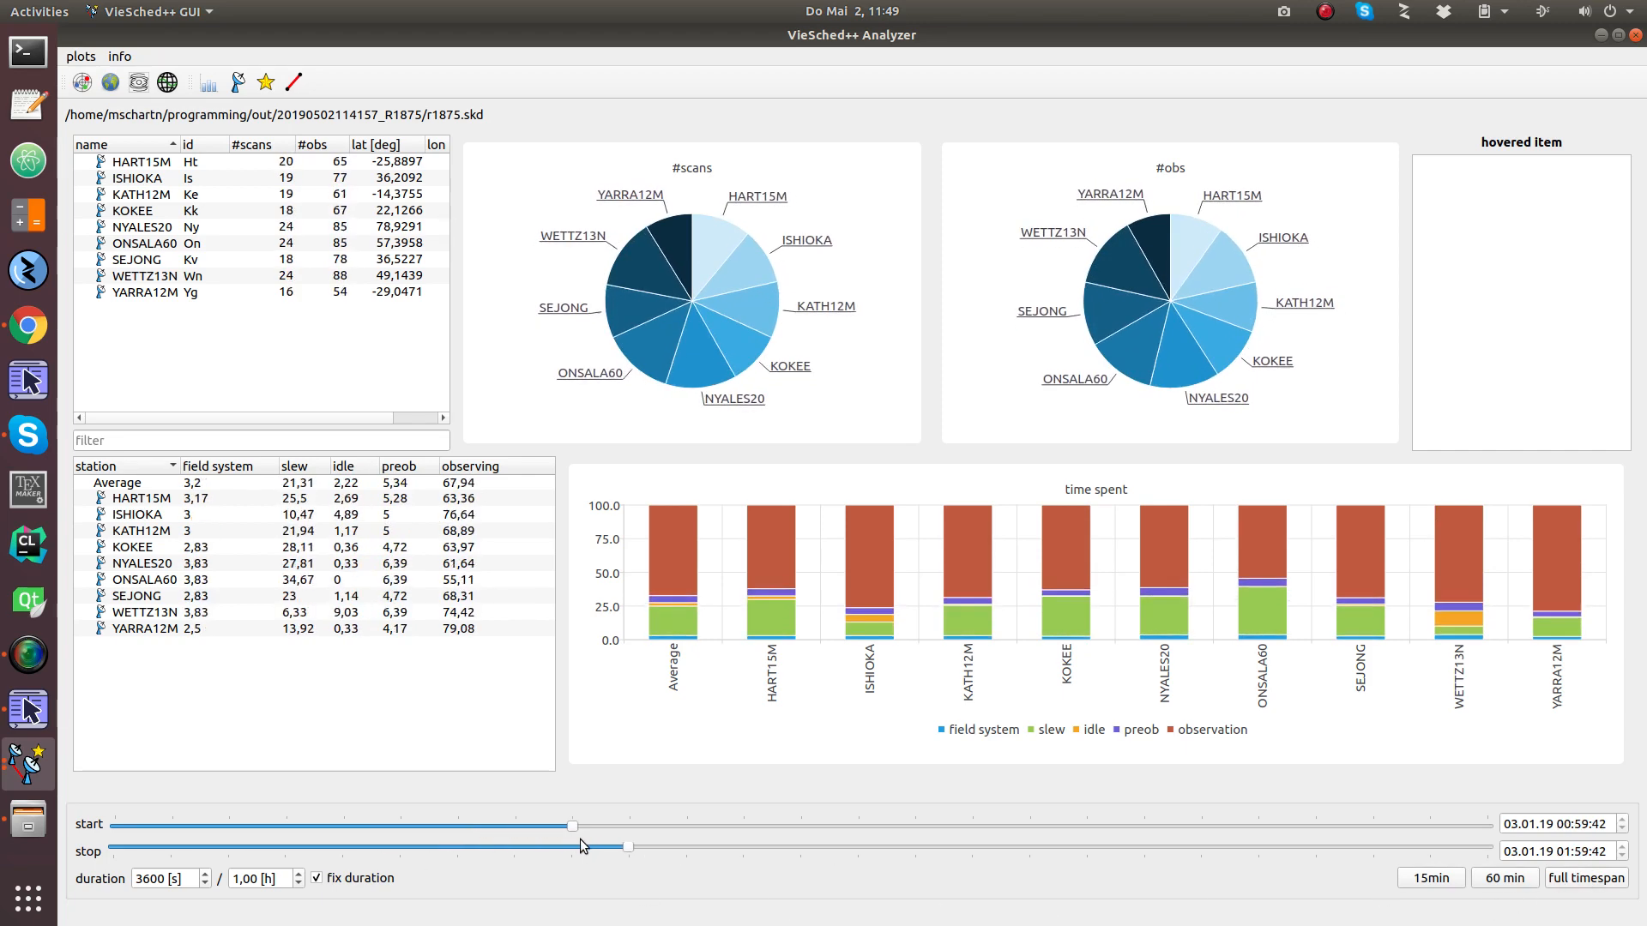
{"action": "left_click", "coordinate": [1589, 878]}
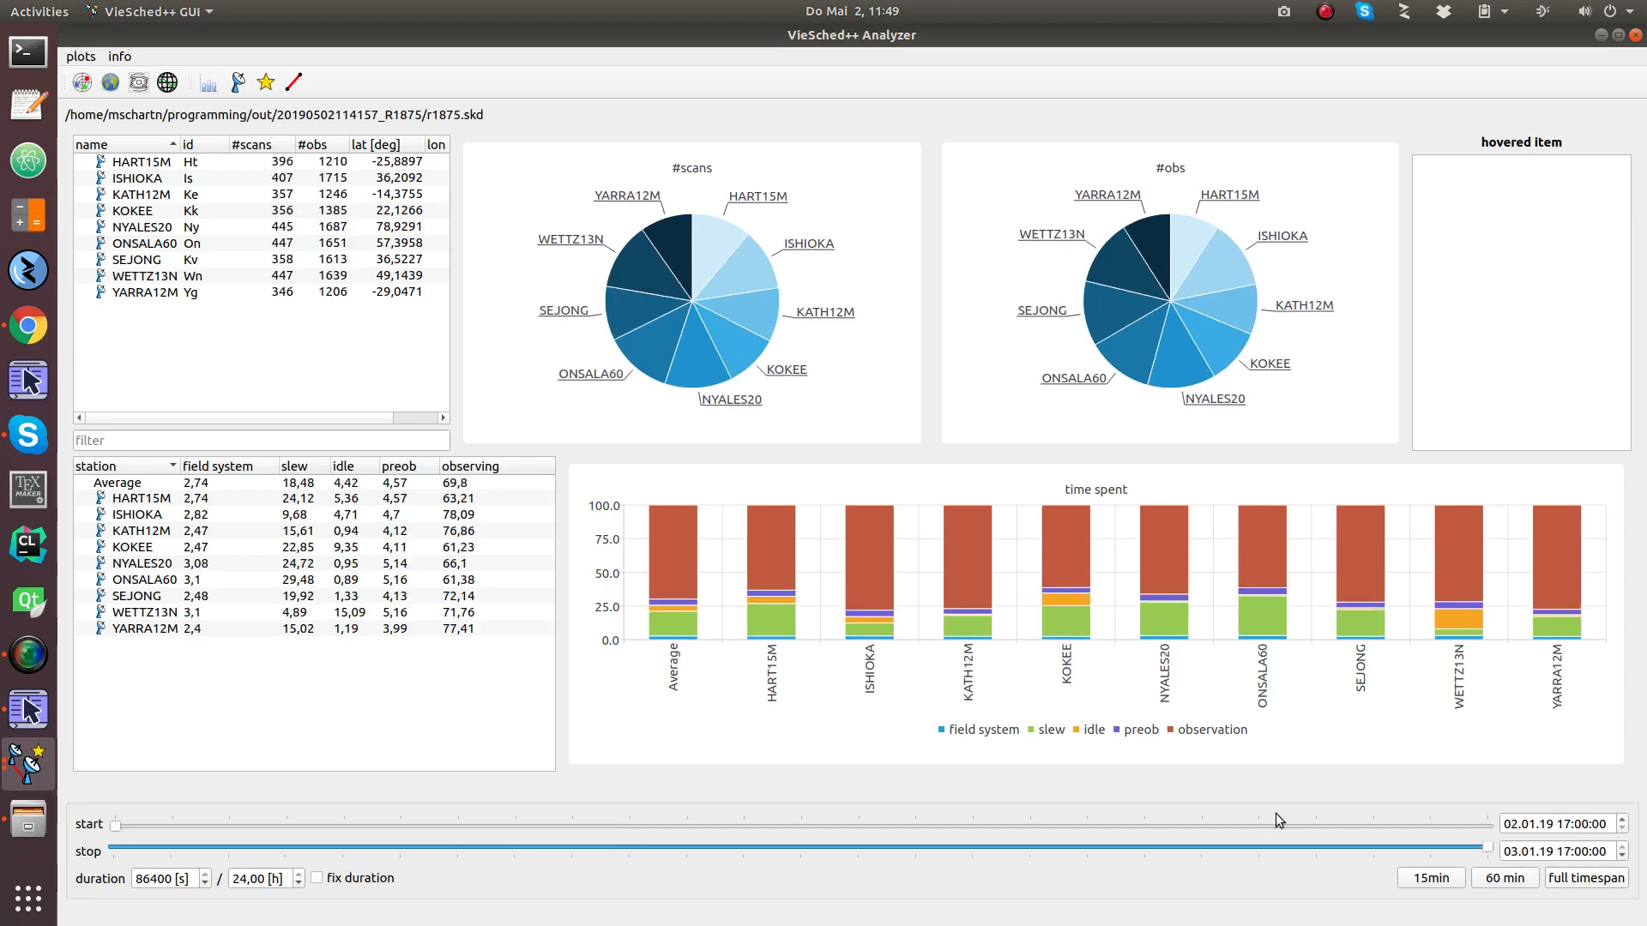
Show the source elevation plots, display 0017+200, and inspect the elevation curve of the KOKEE station
{"action": "left_click", "coordinate": [265, 83]}
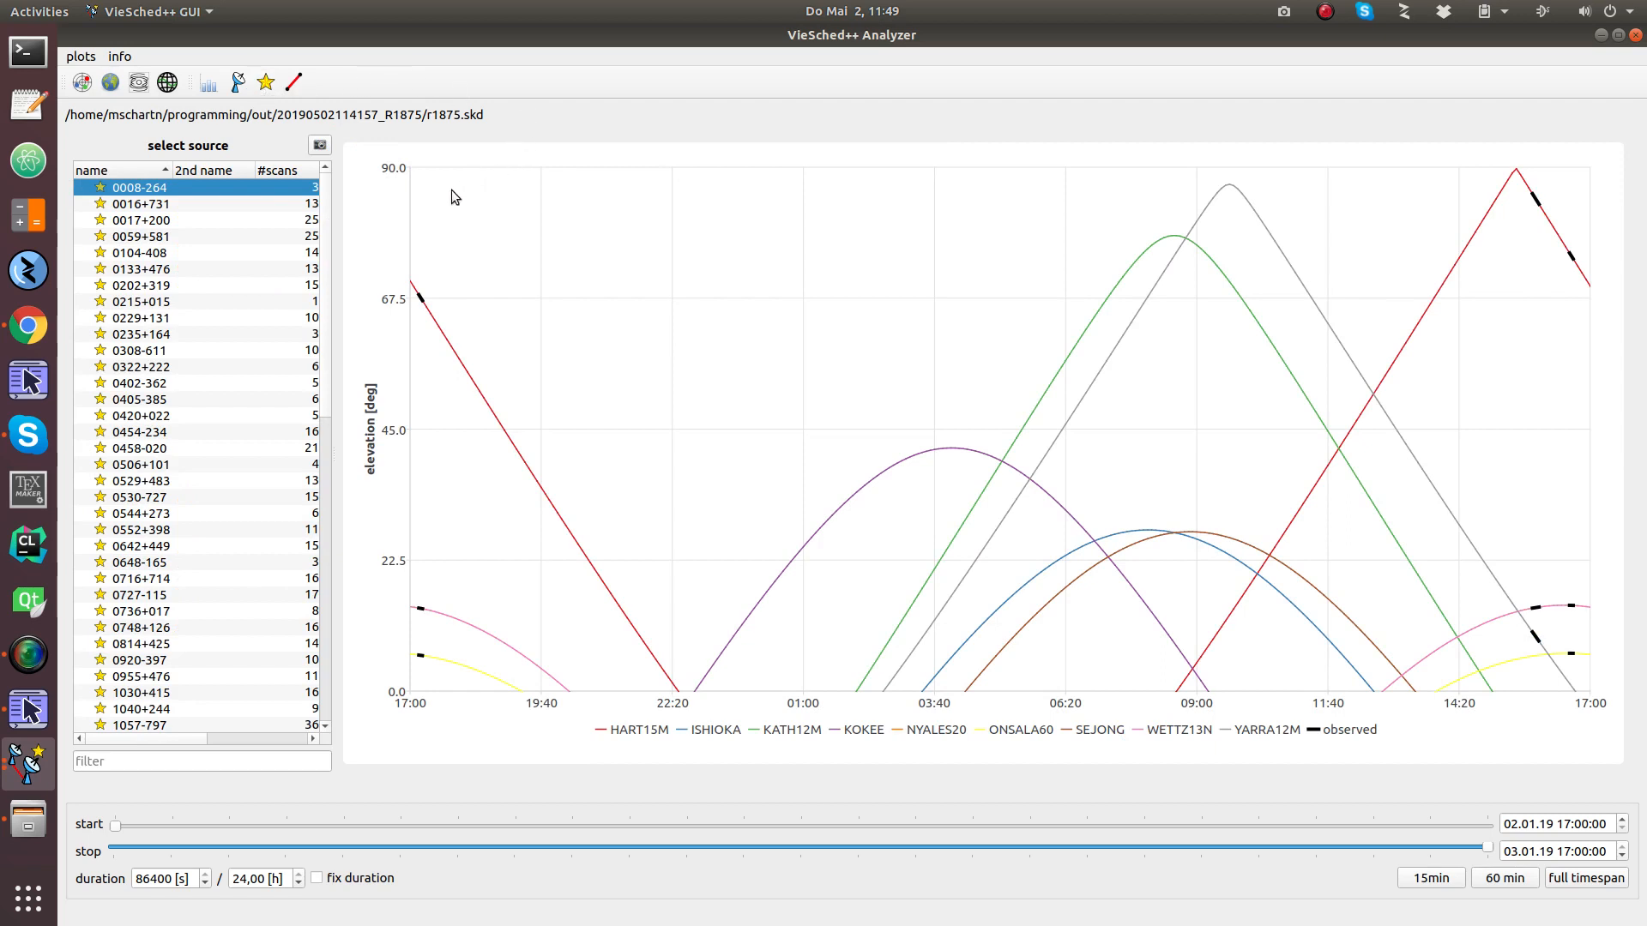
{"action": "left_click", "coordinate": [256, 221]}
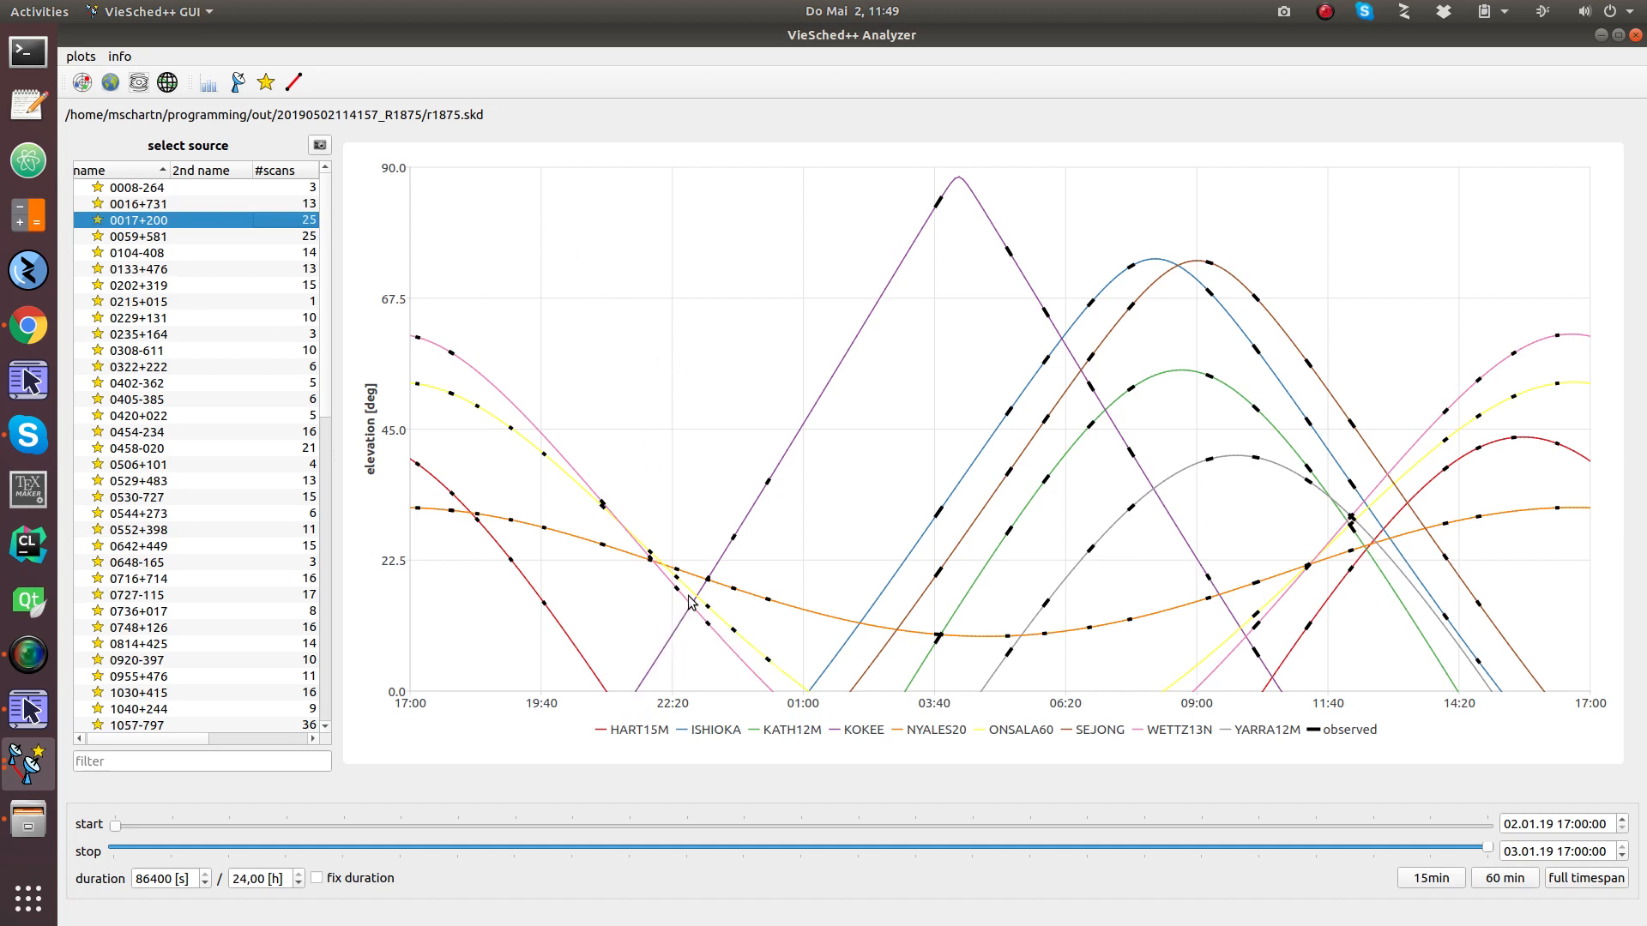
{"action": "mouse_move", "coordinate": [819, 399]}
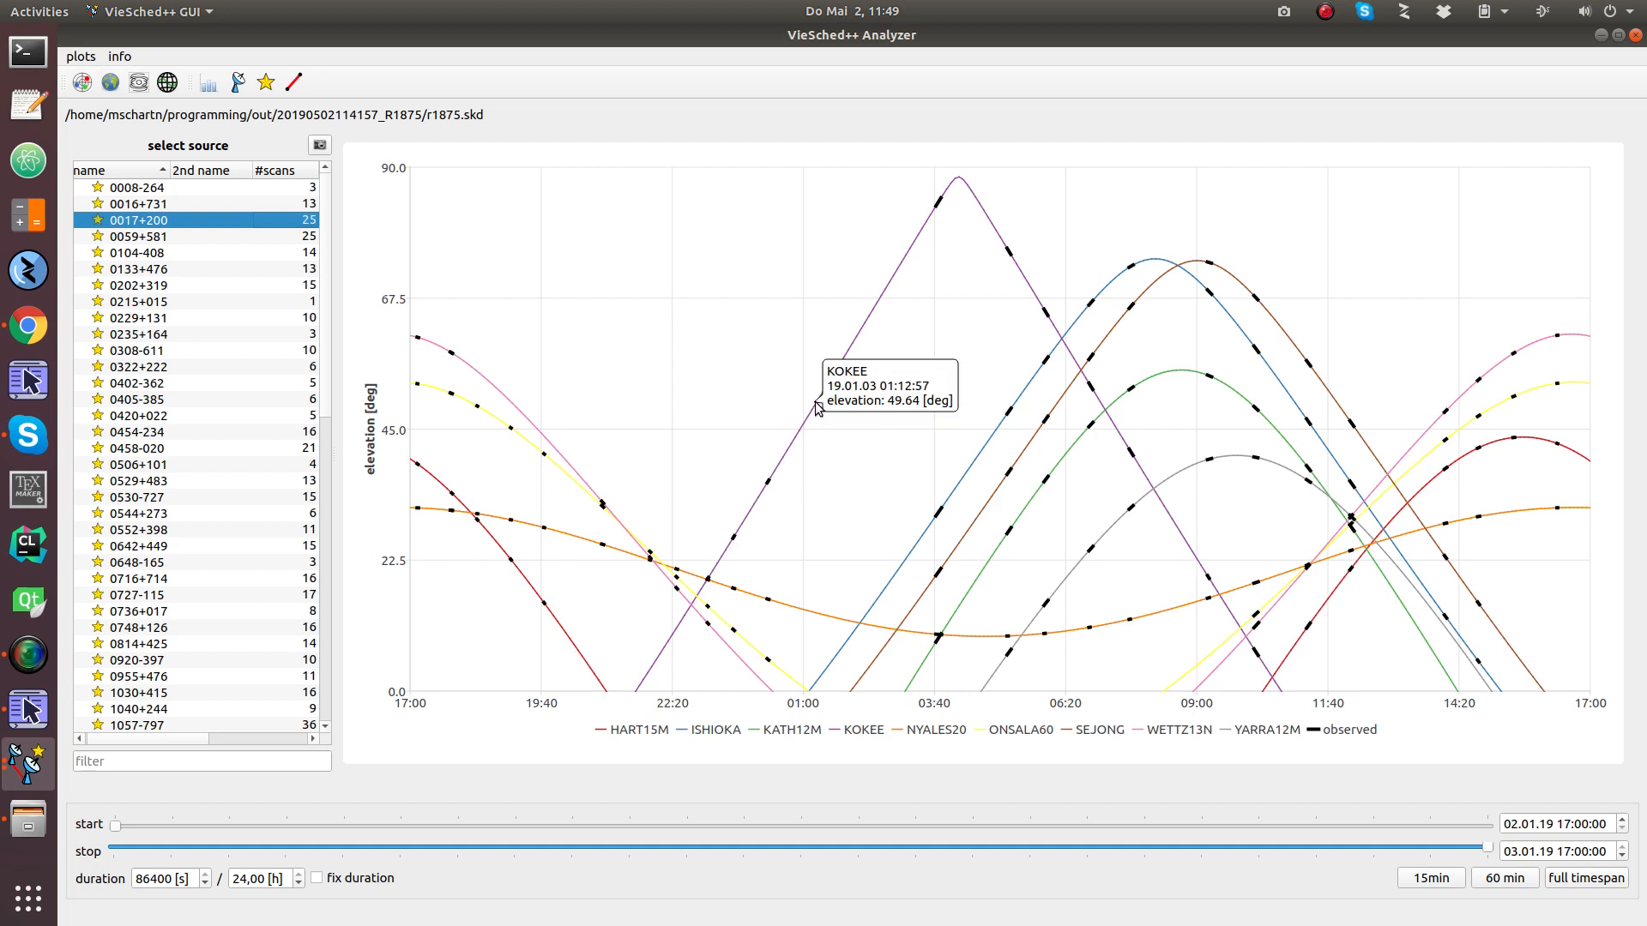
{"action": "mouse_move", "coordinate": [941, 206]}
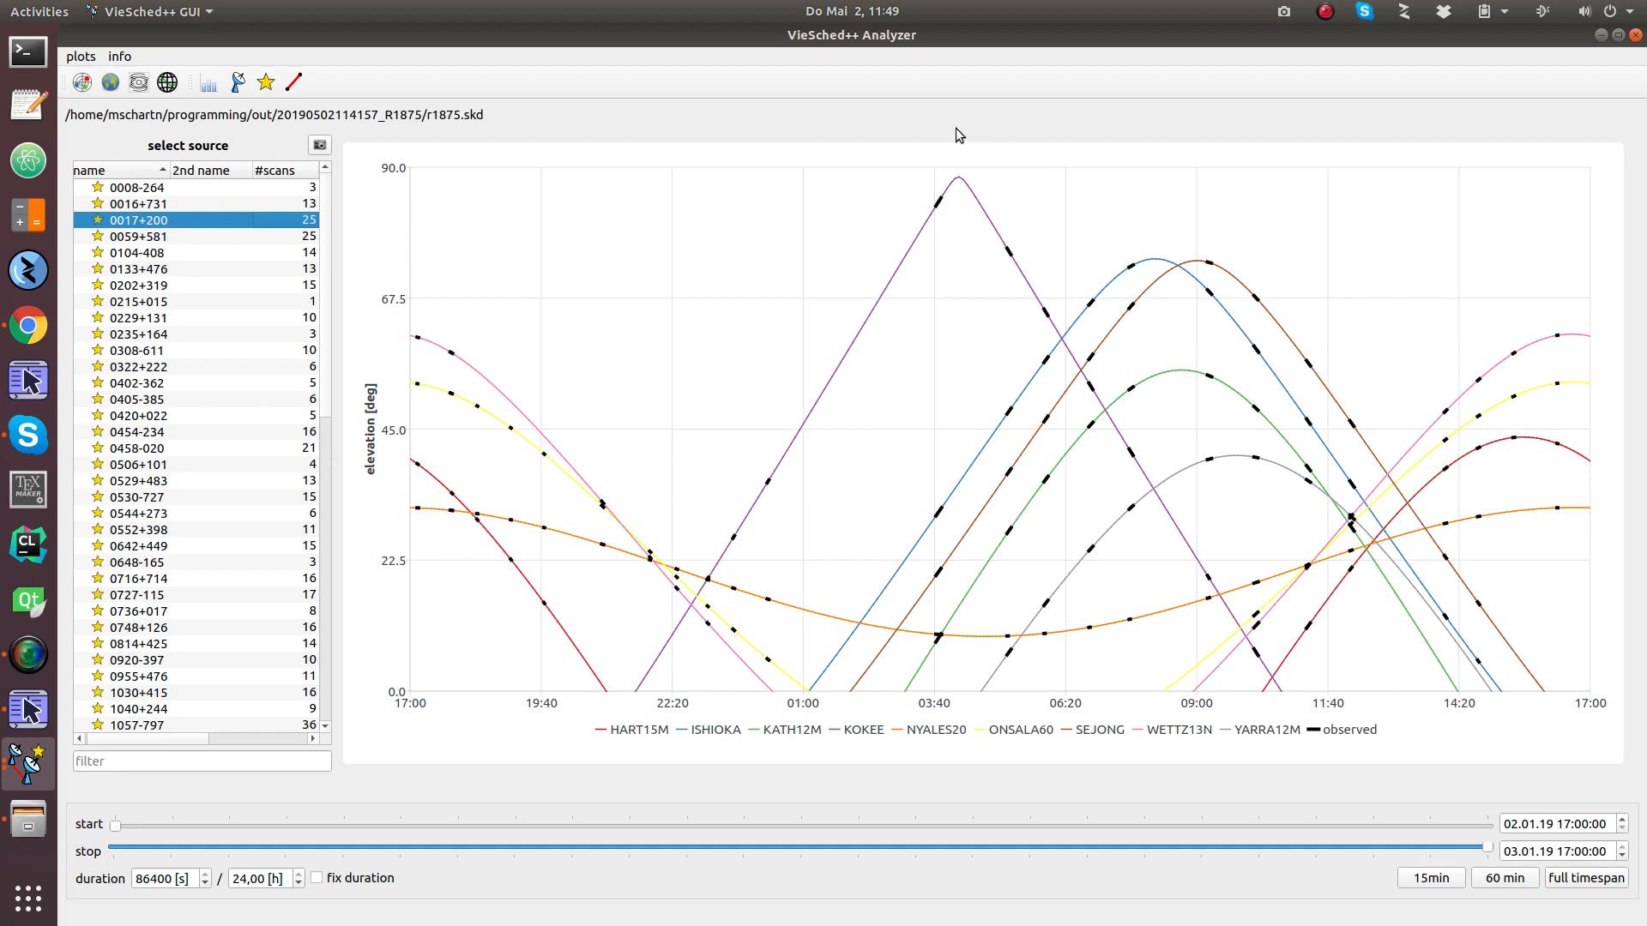
Show the baseline world map, filter the baselines by "yg", and inspect the YARRA12M connections
{"action": "left_click", "coordinate": [292, 86]}
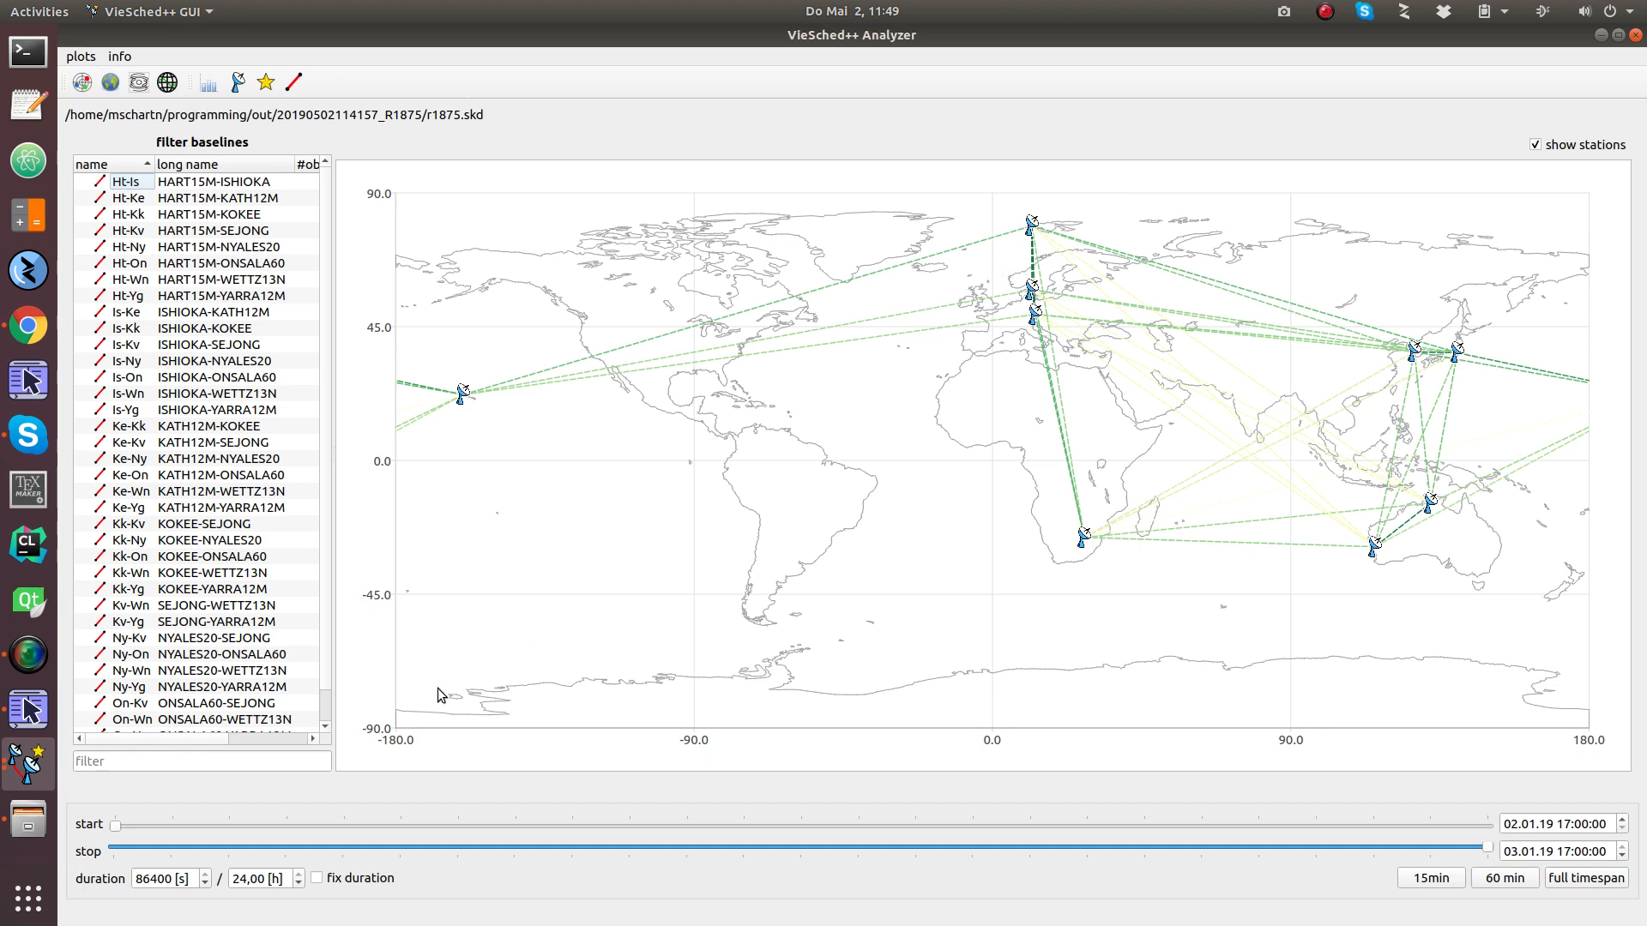
{"action": "left_click", "coordinate": [252, 762]}
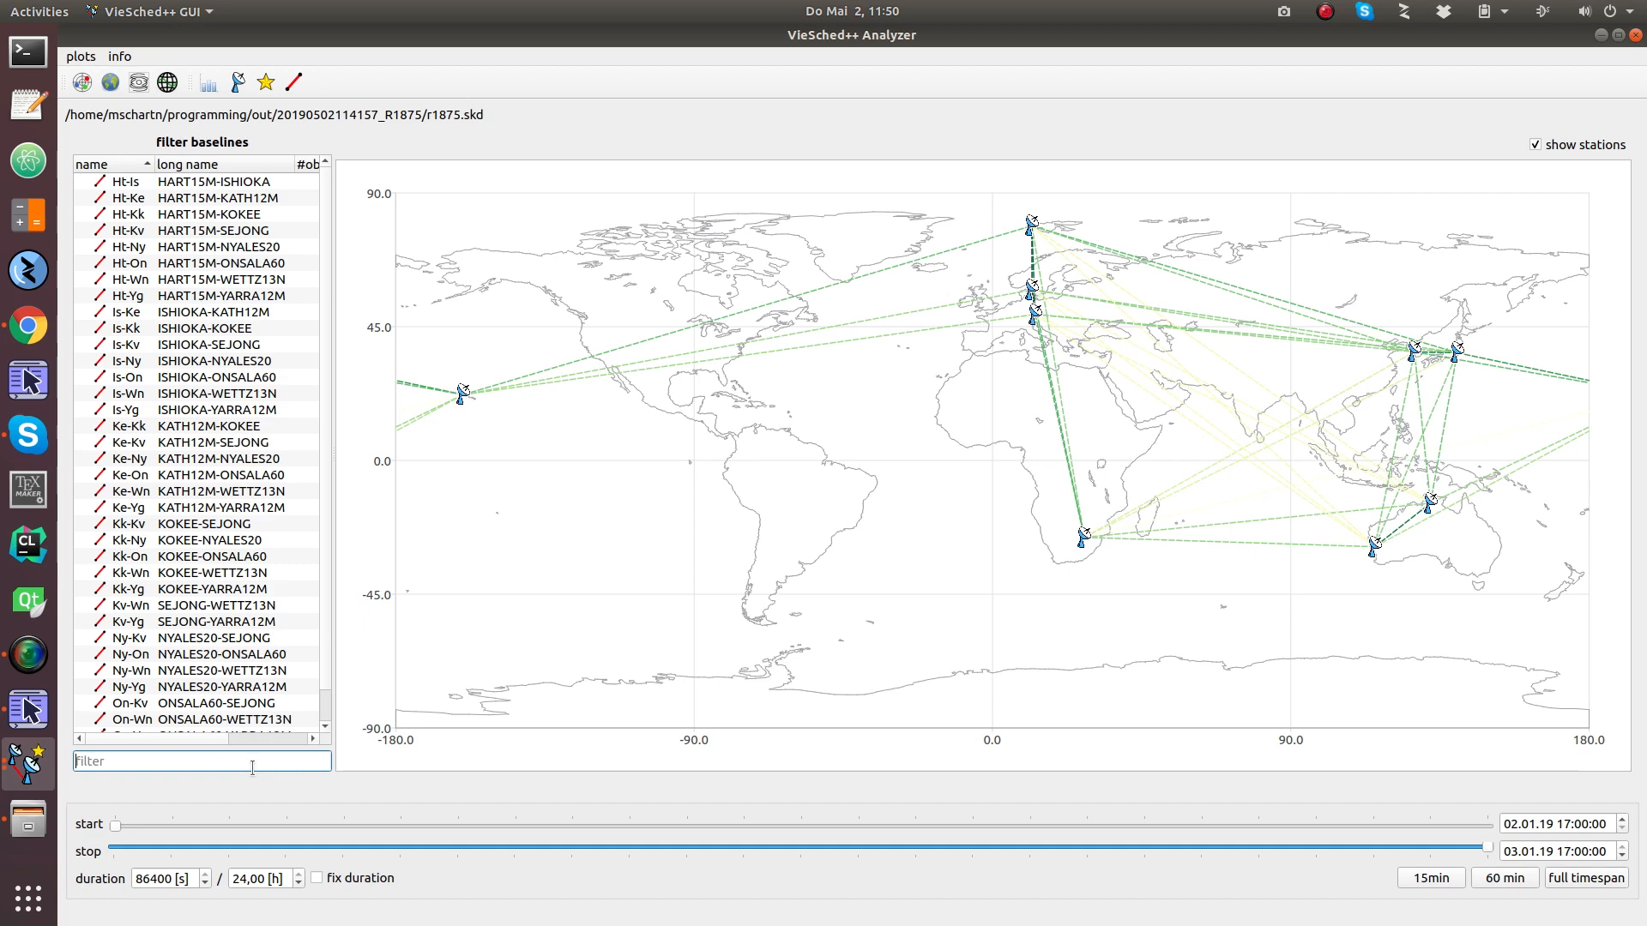
{"action": "type", "text": "yg"}
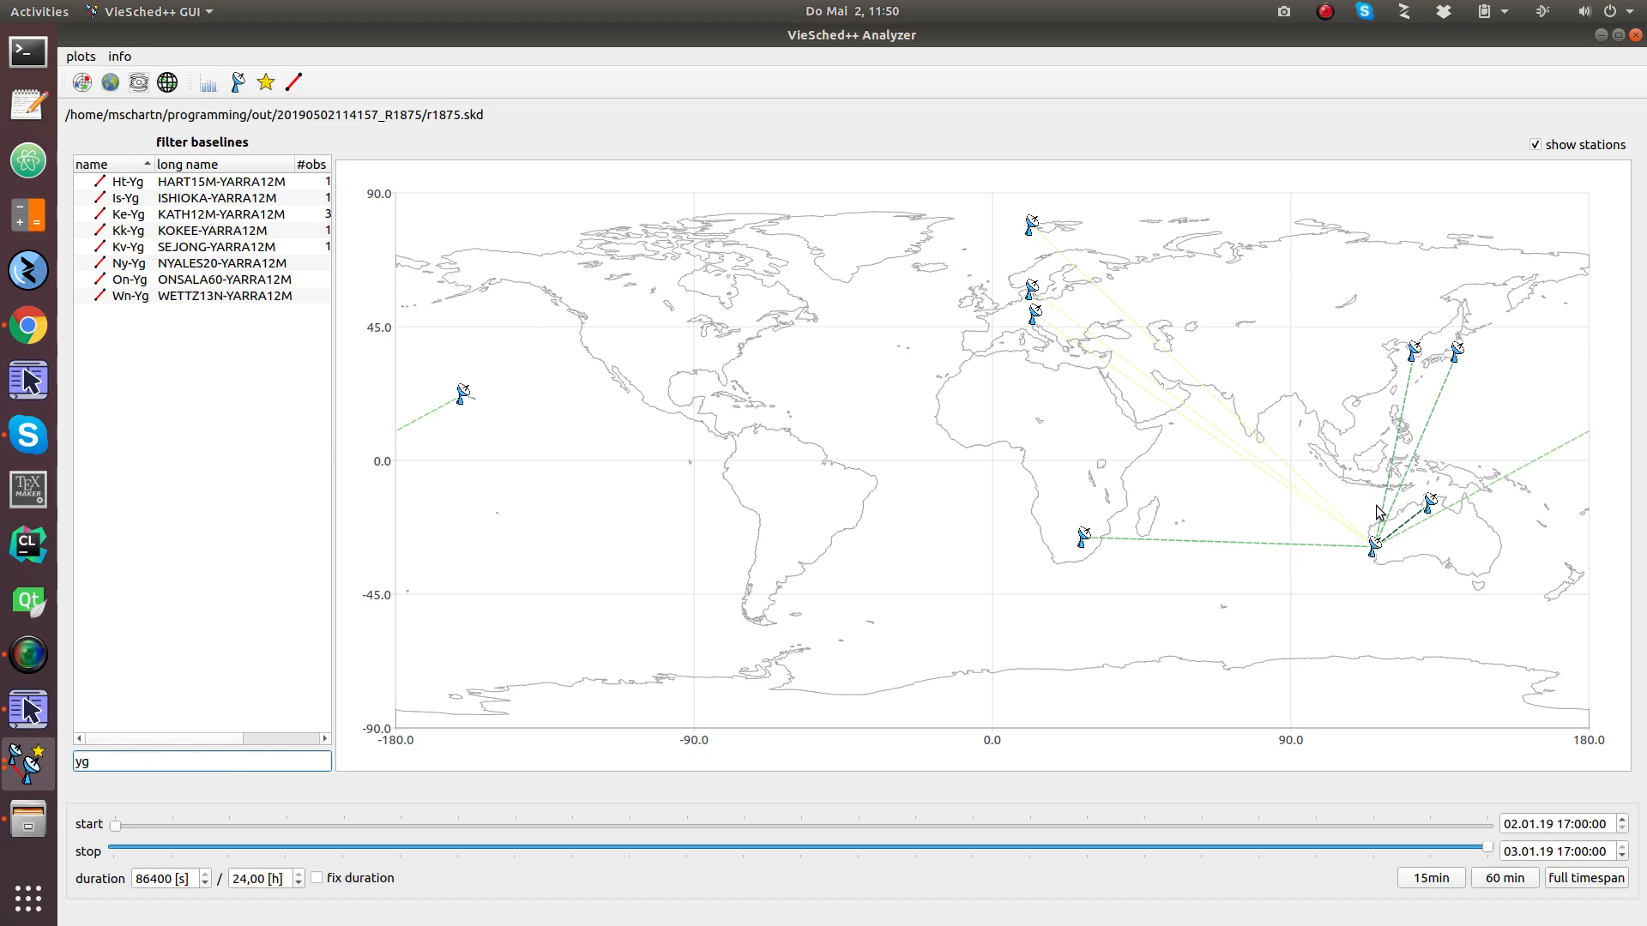
{"action": "mouse_move", "coordinate": [1402, 487]}
{"action": "mouse_move", "coordinate": [1214, 538]}
Filter the baselines by "kk" and inspect the KOKEE connections on the world map
{"action": "double_click", "coordinate": [138, 763]}
{"action": "type", "text": "kk"}
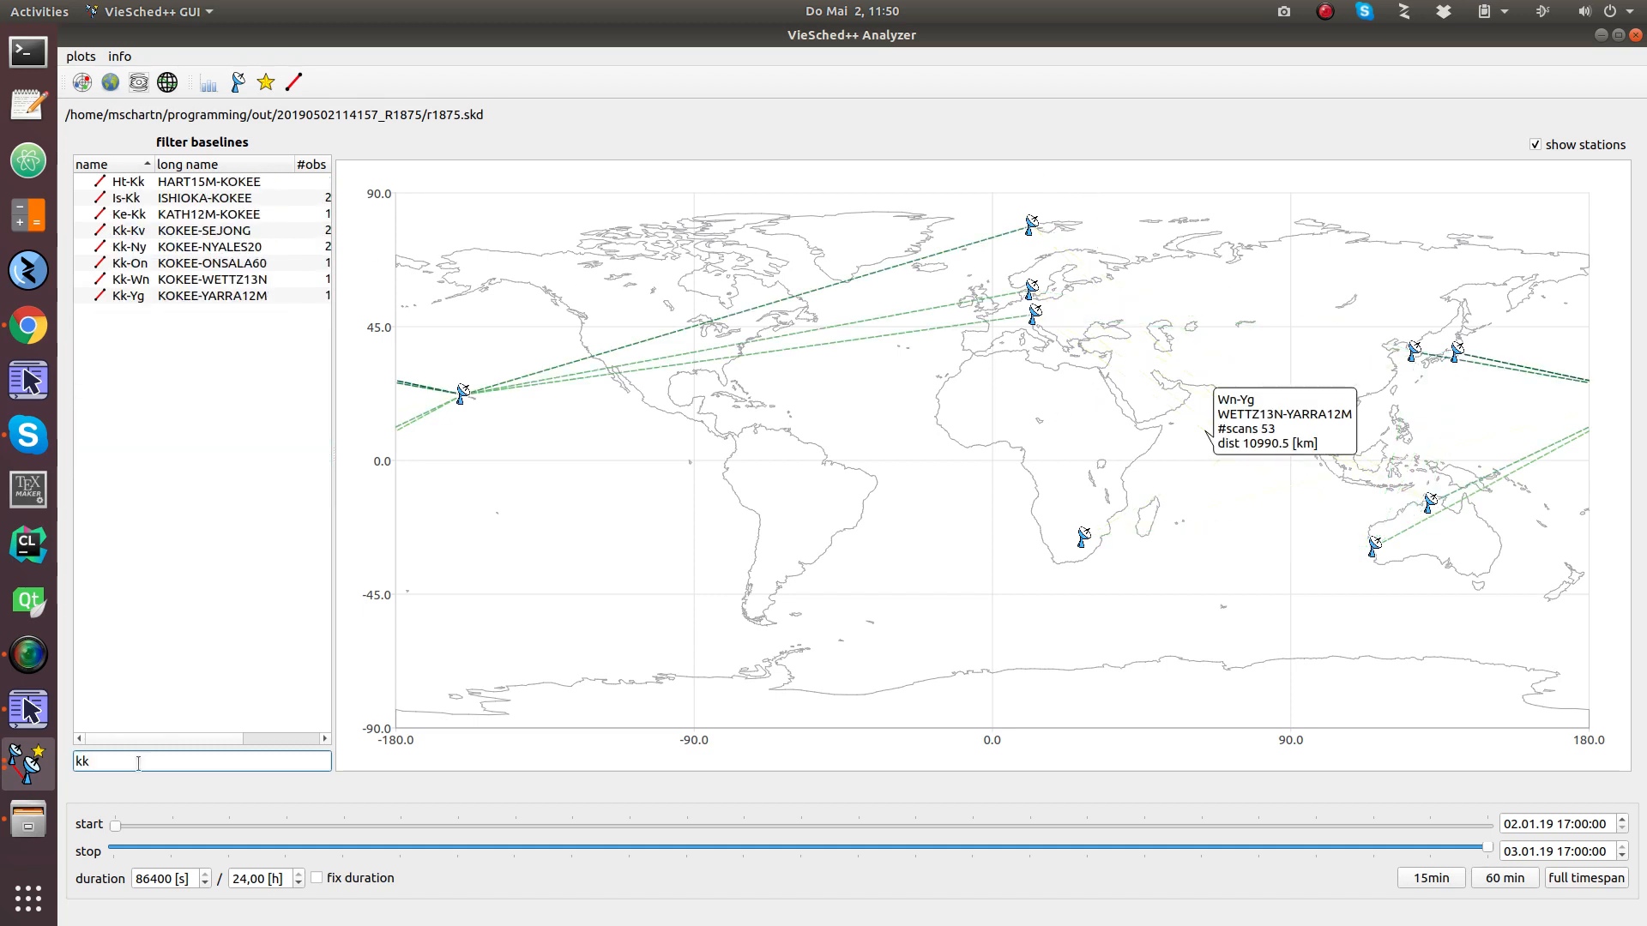
{"action": "left_click", "coordinate": [735, 563]}
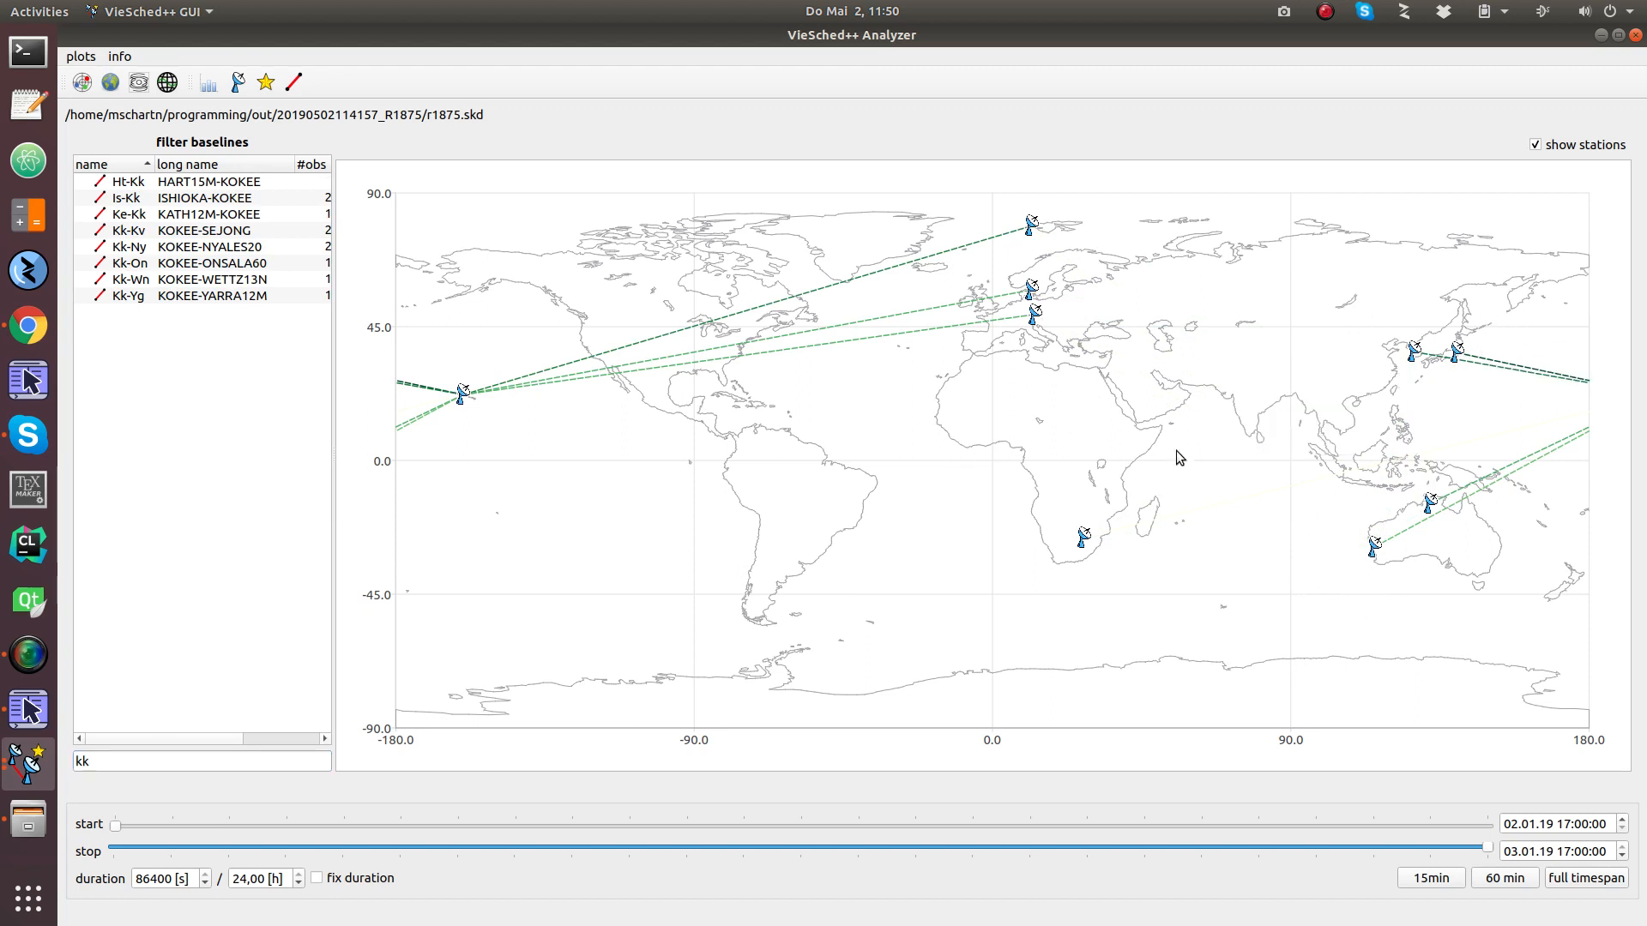
{"action": "mouse_move", "coordinate": [456, 399]}
{"action": "left_click", "coordinate": [1636, 35]}
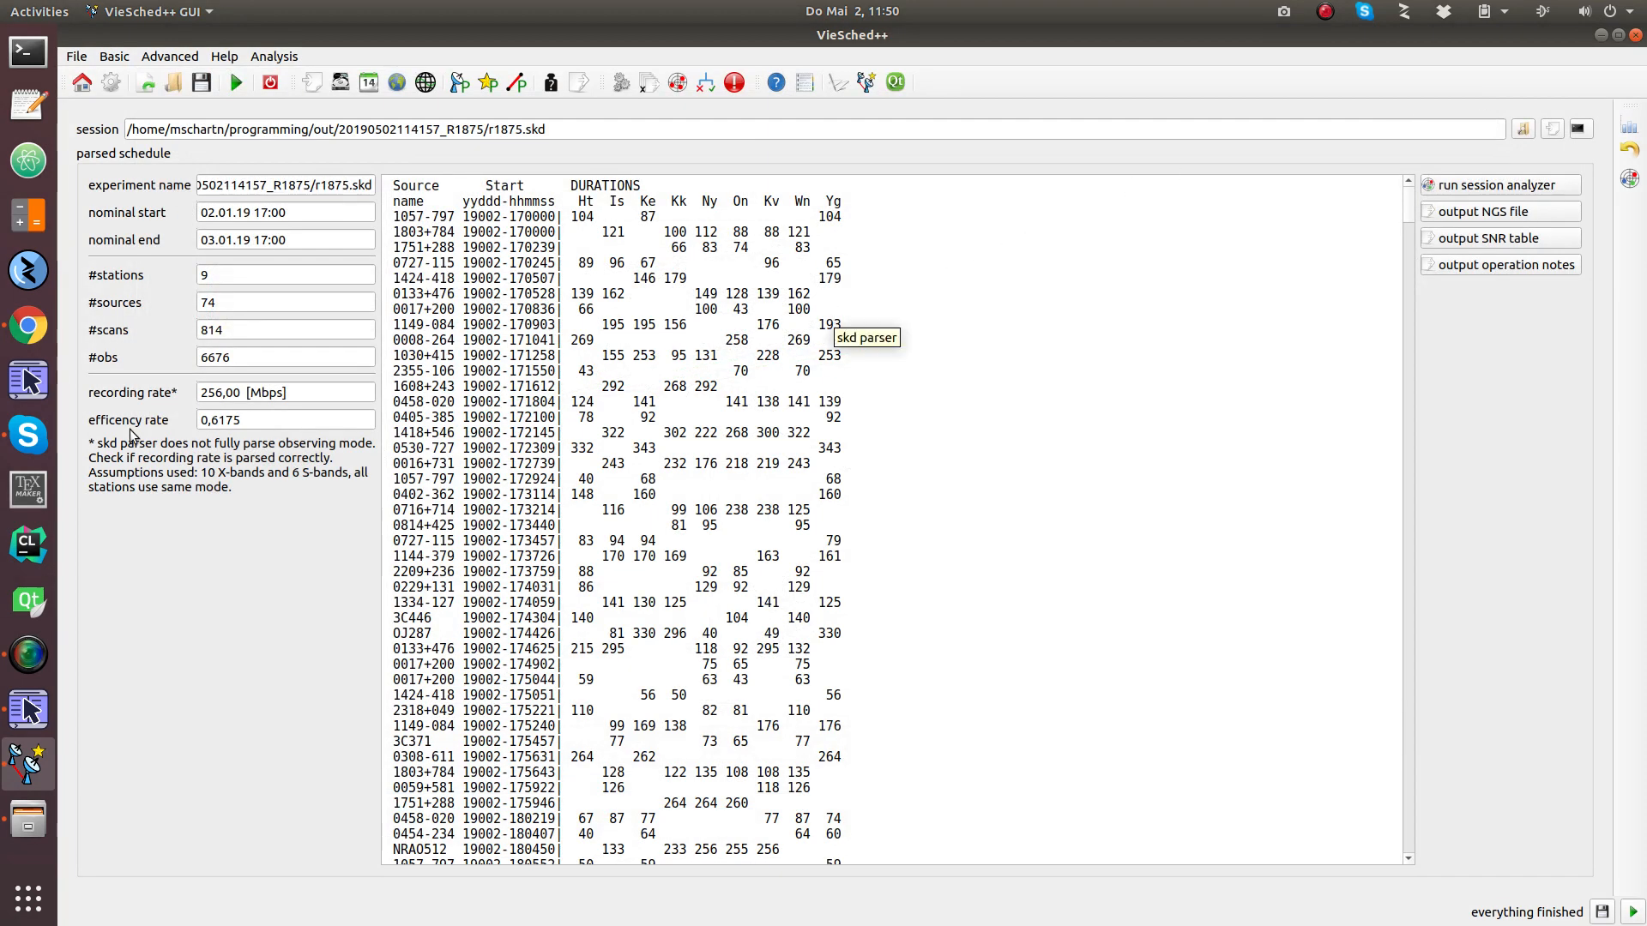
{"action": "left_click", "coordinate": [41, 822]}
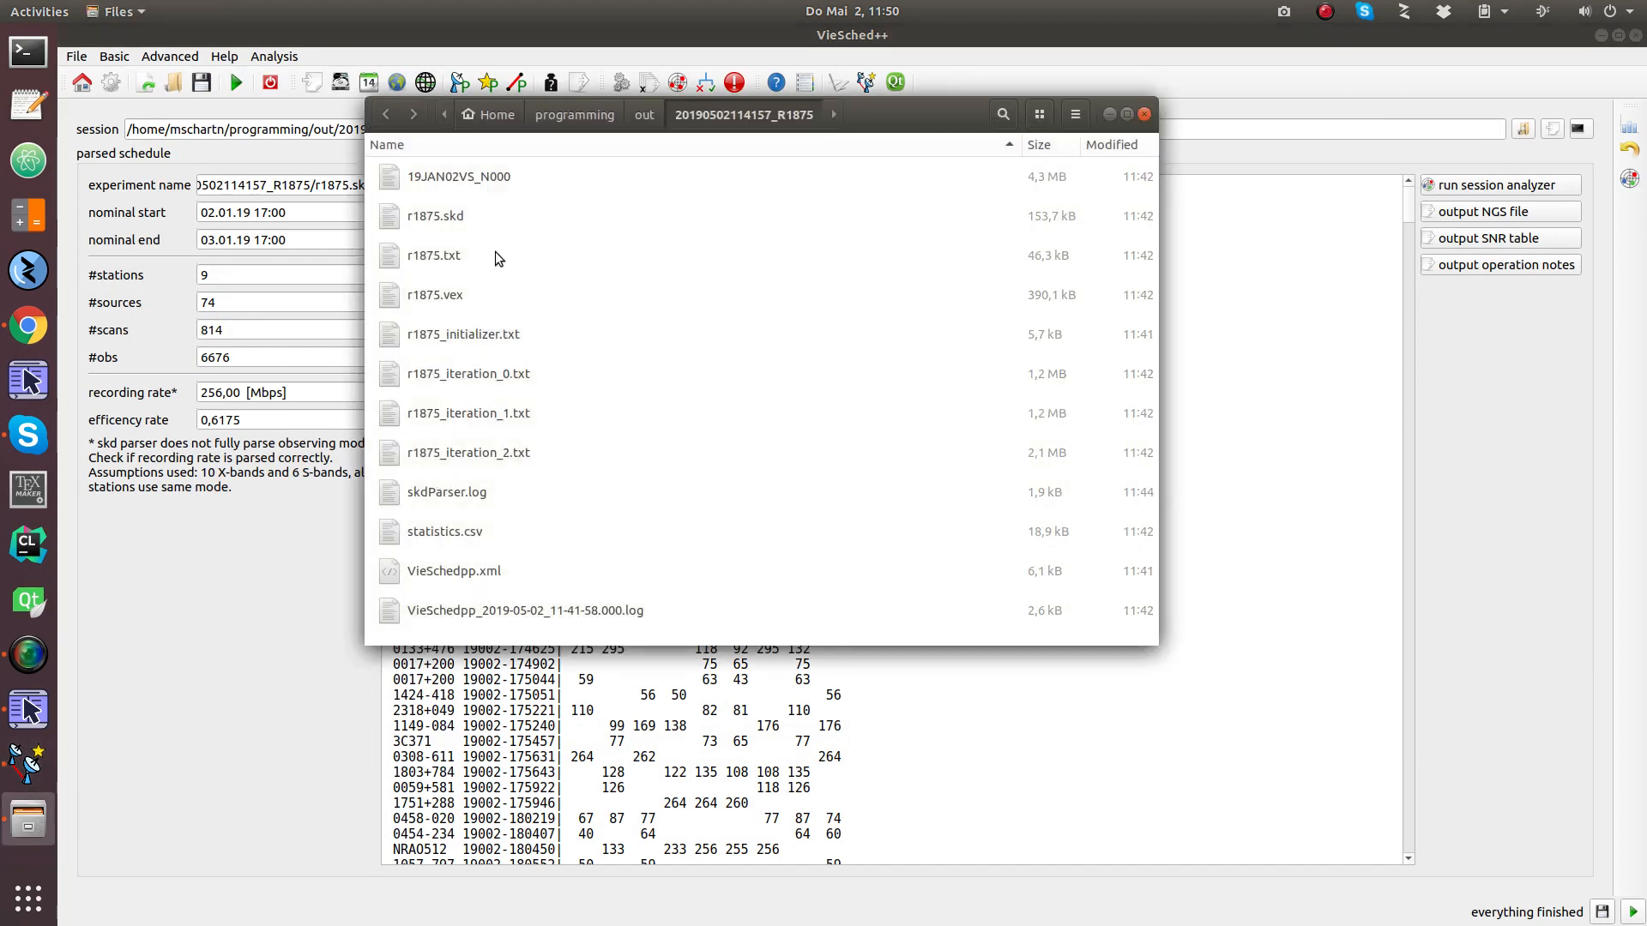
{"action": "left_click", "coordinate": [496, 221]}
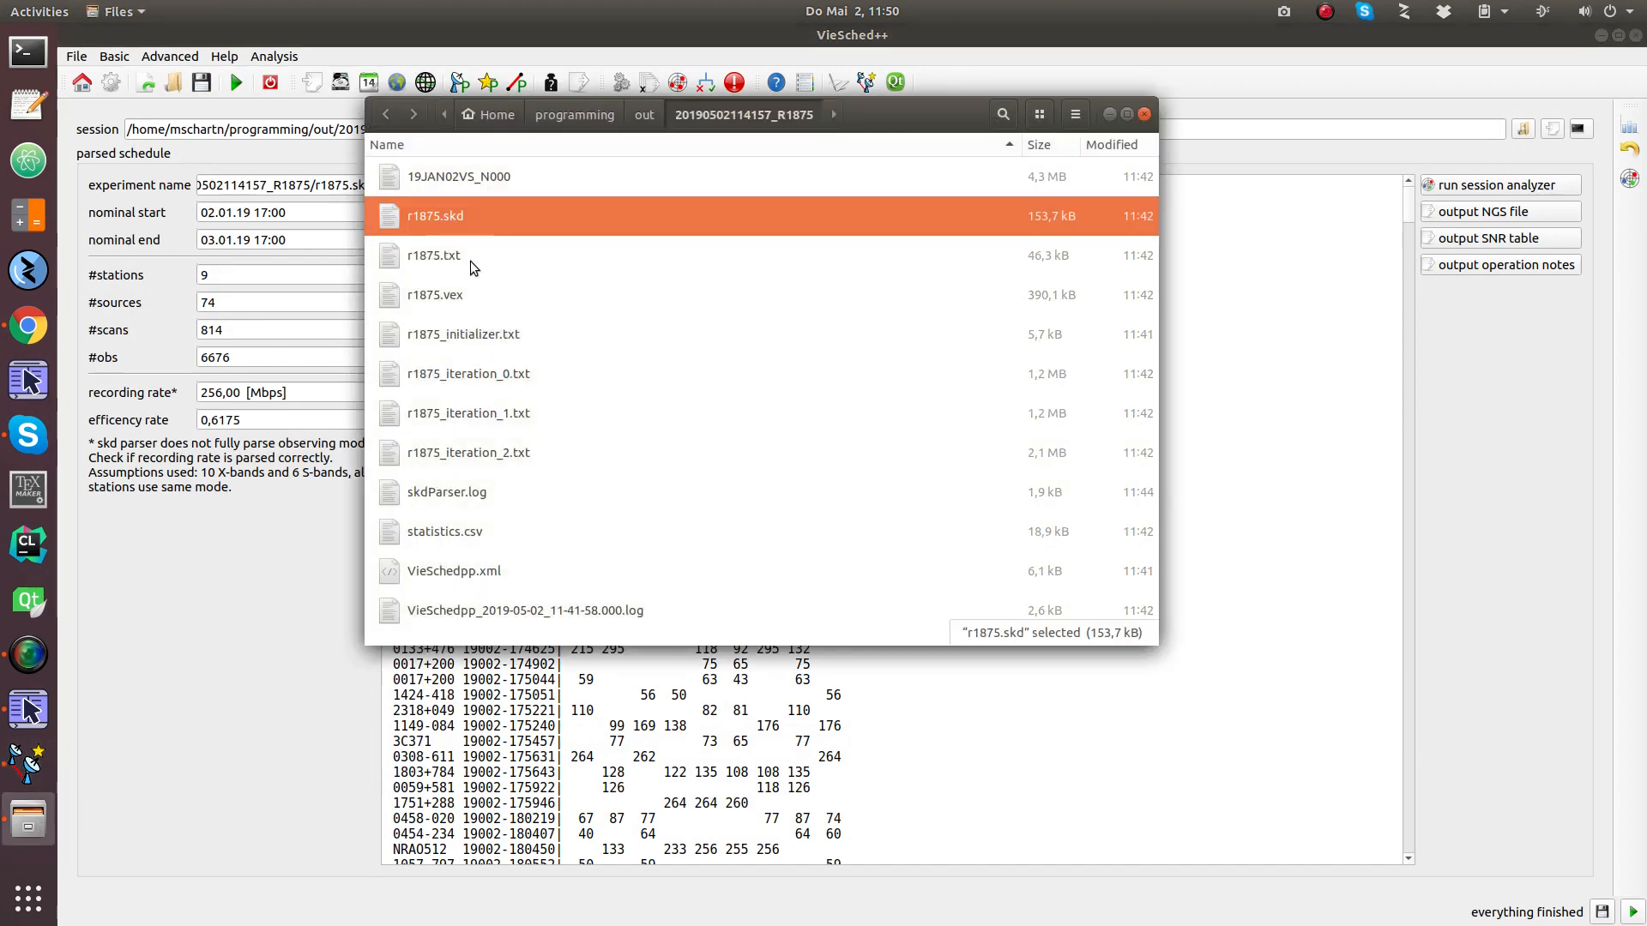